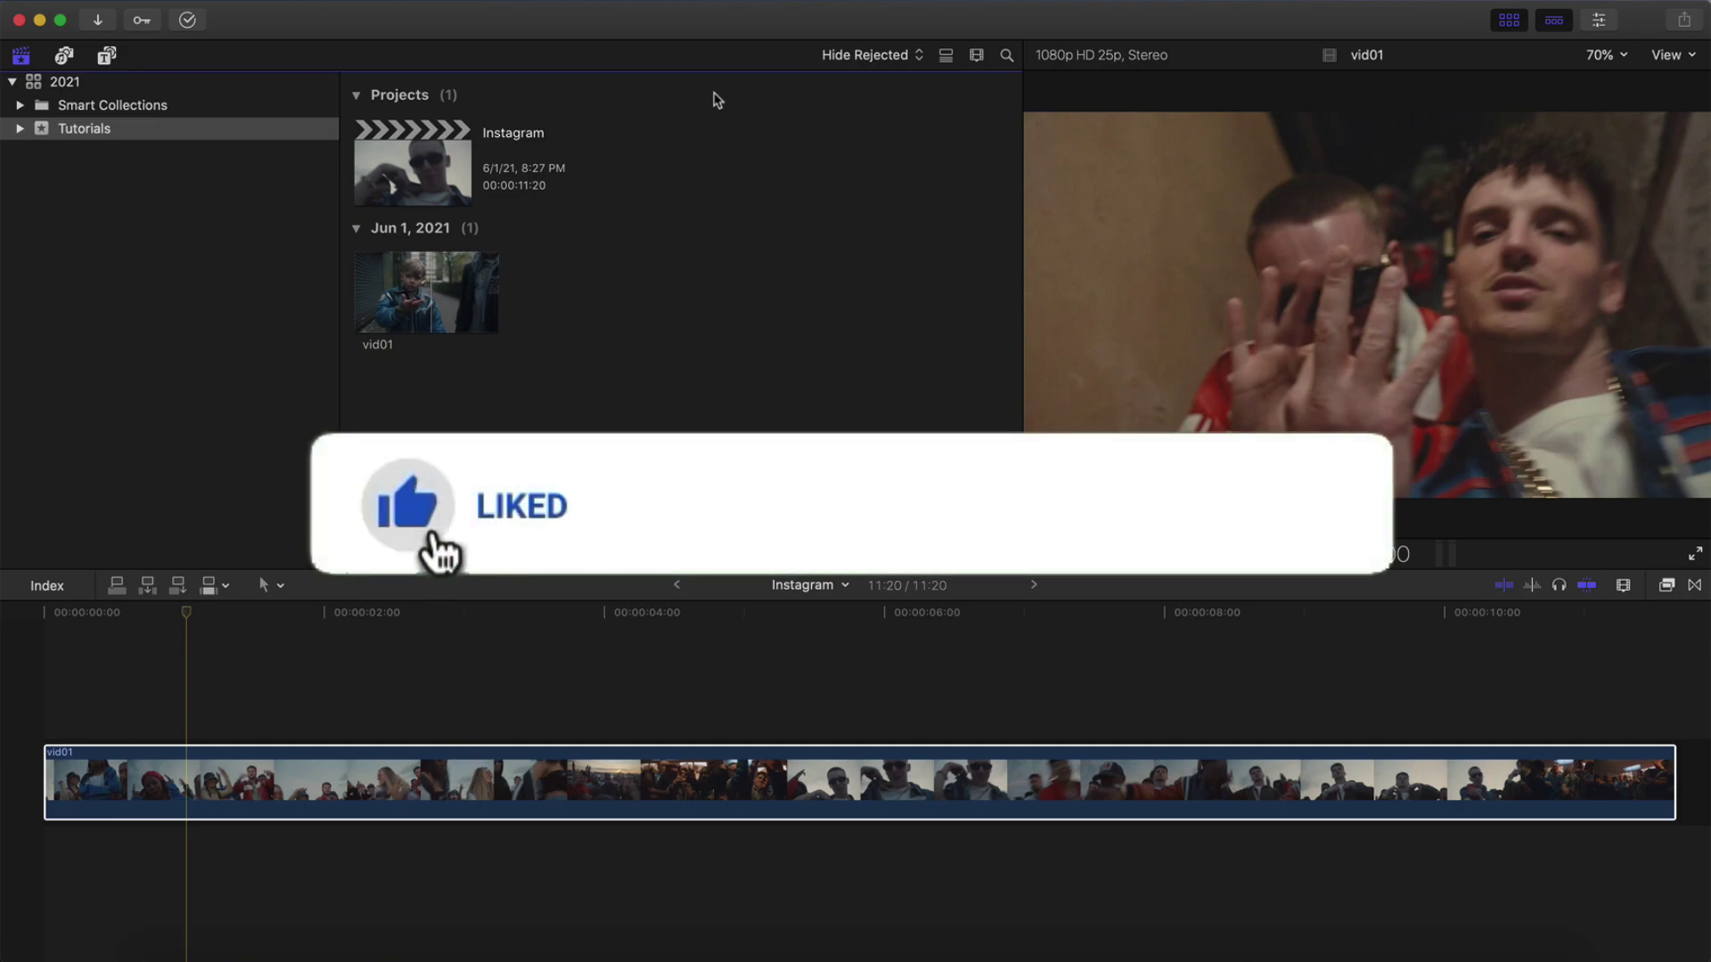
Step: Show the Instagram project timeline in the viewer, parked near the 4-second mark
left_click(622, 646)
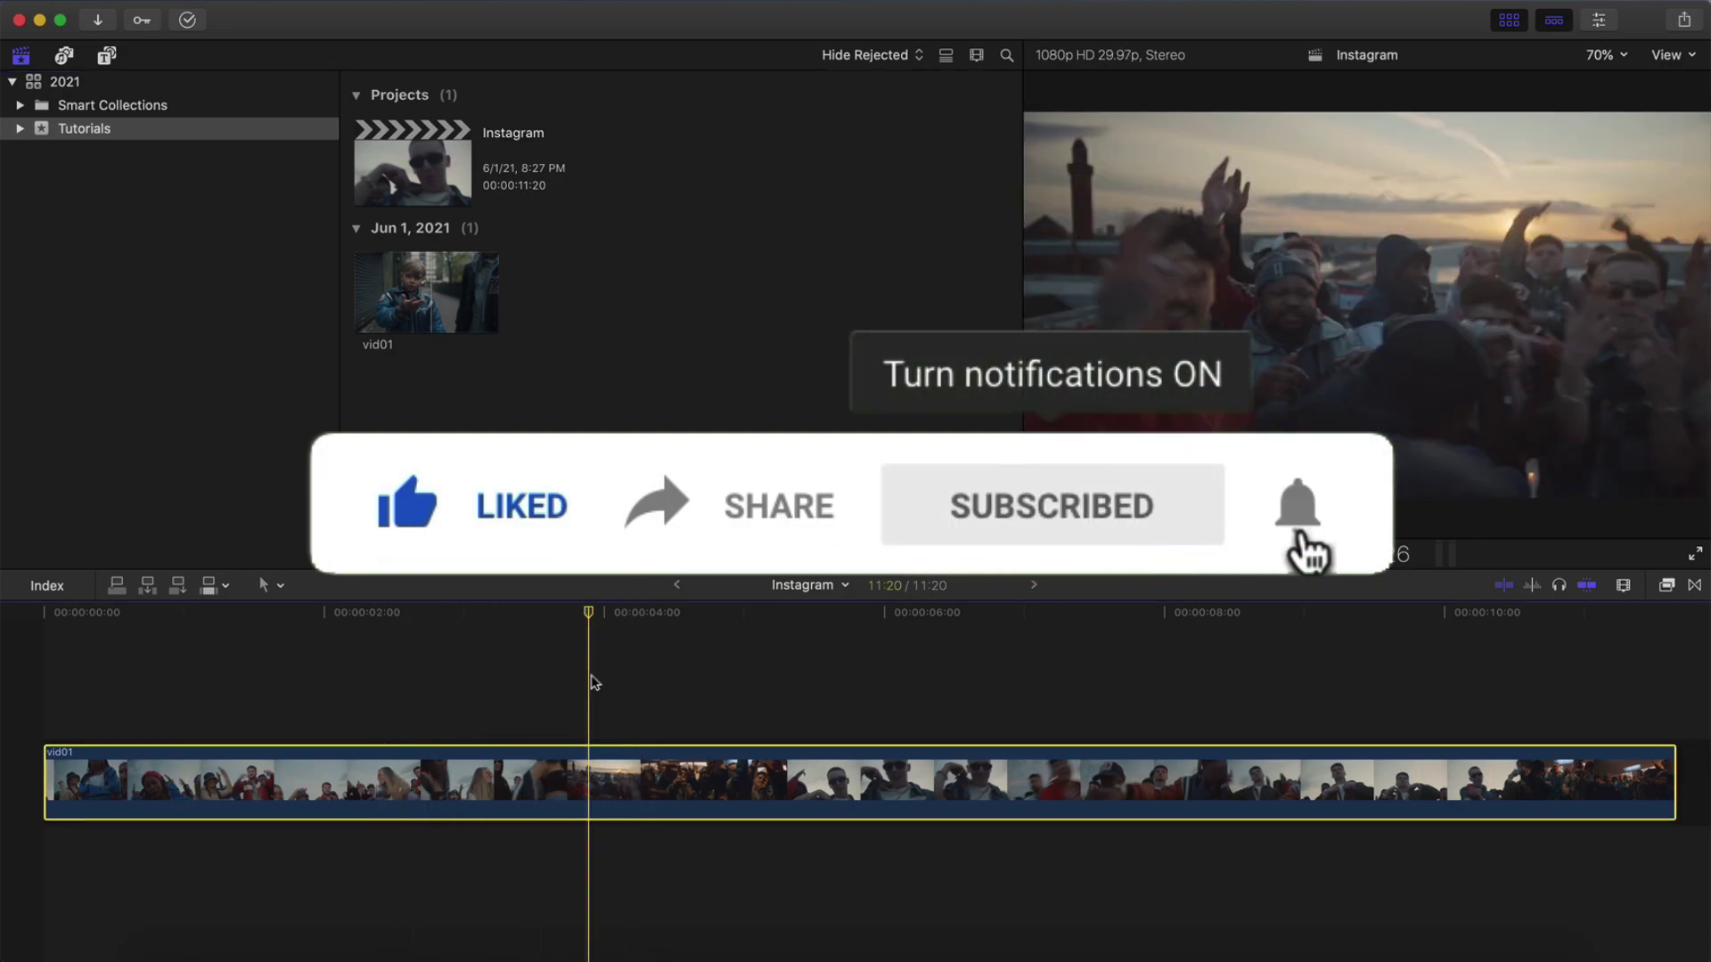
Step: Move the playhead around vid01, stepping back ten frames, to check its 1920×1080 25p properties
left_click(270, 677)
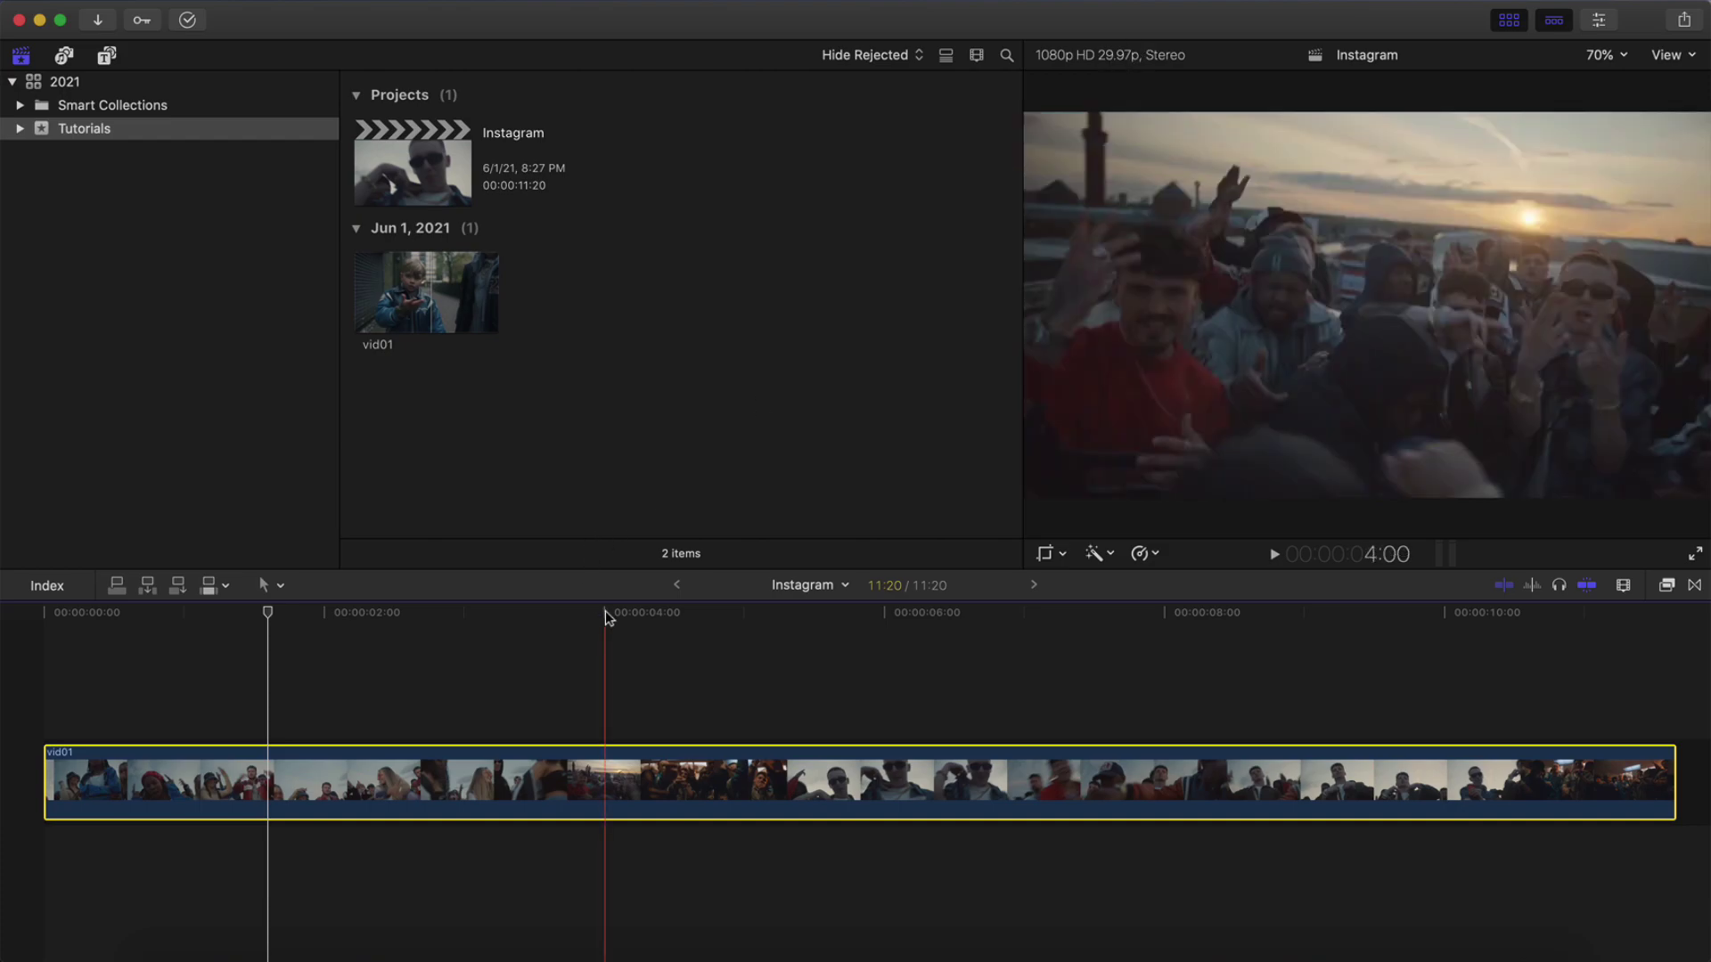
left_click(452, 615)
key("shift+Left")
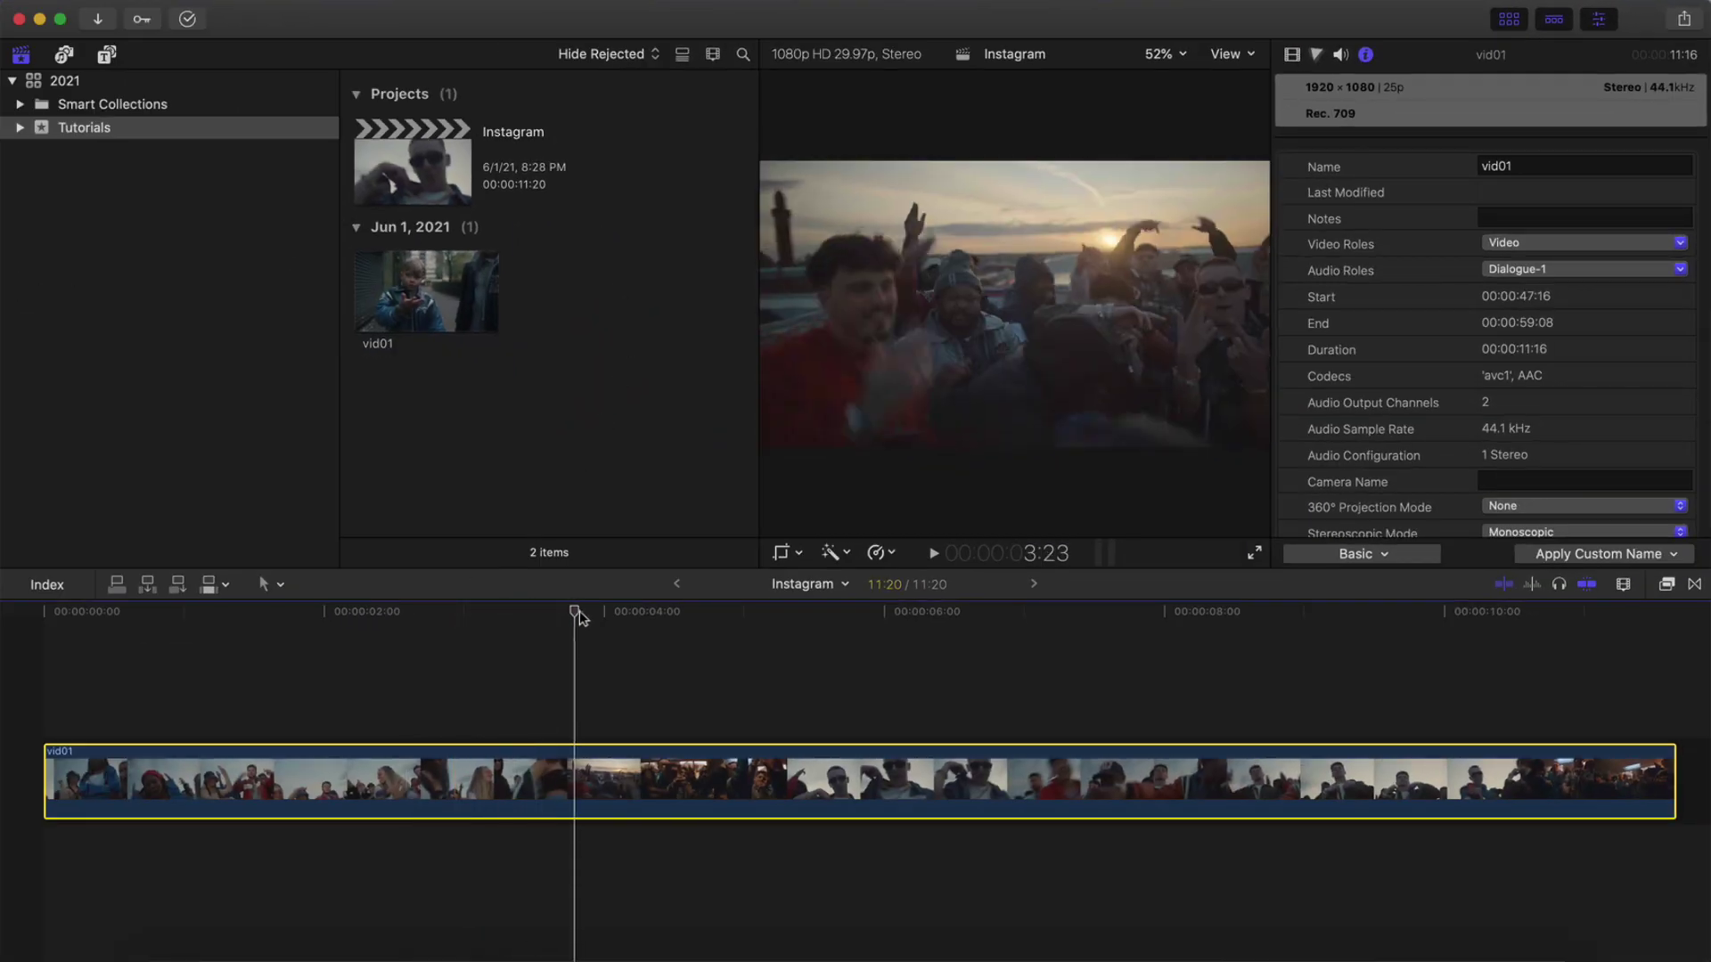
left_click(459, 646)
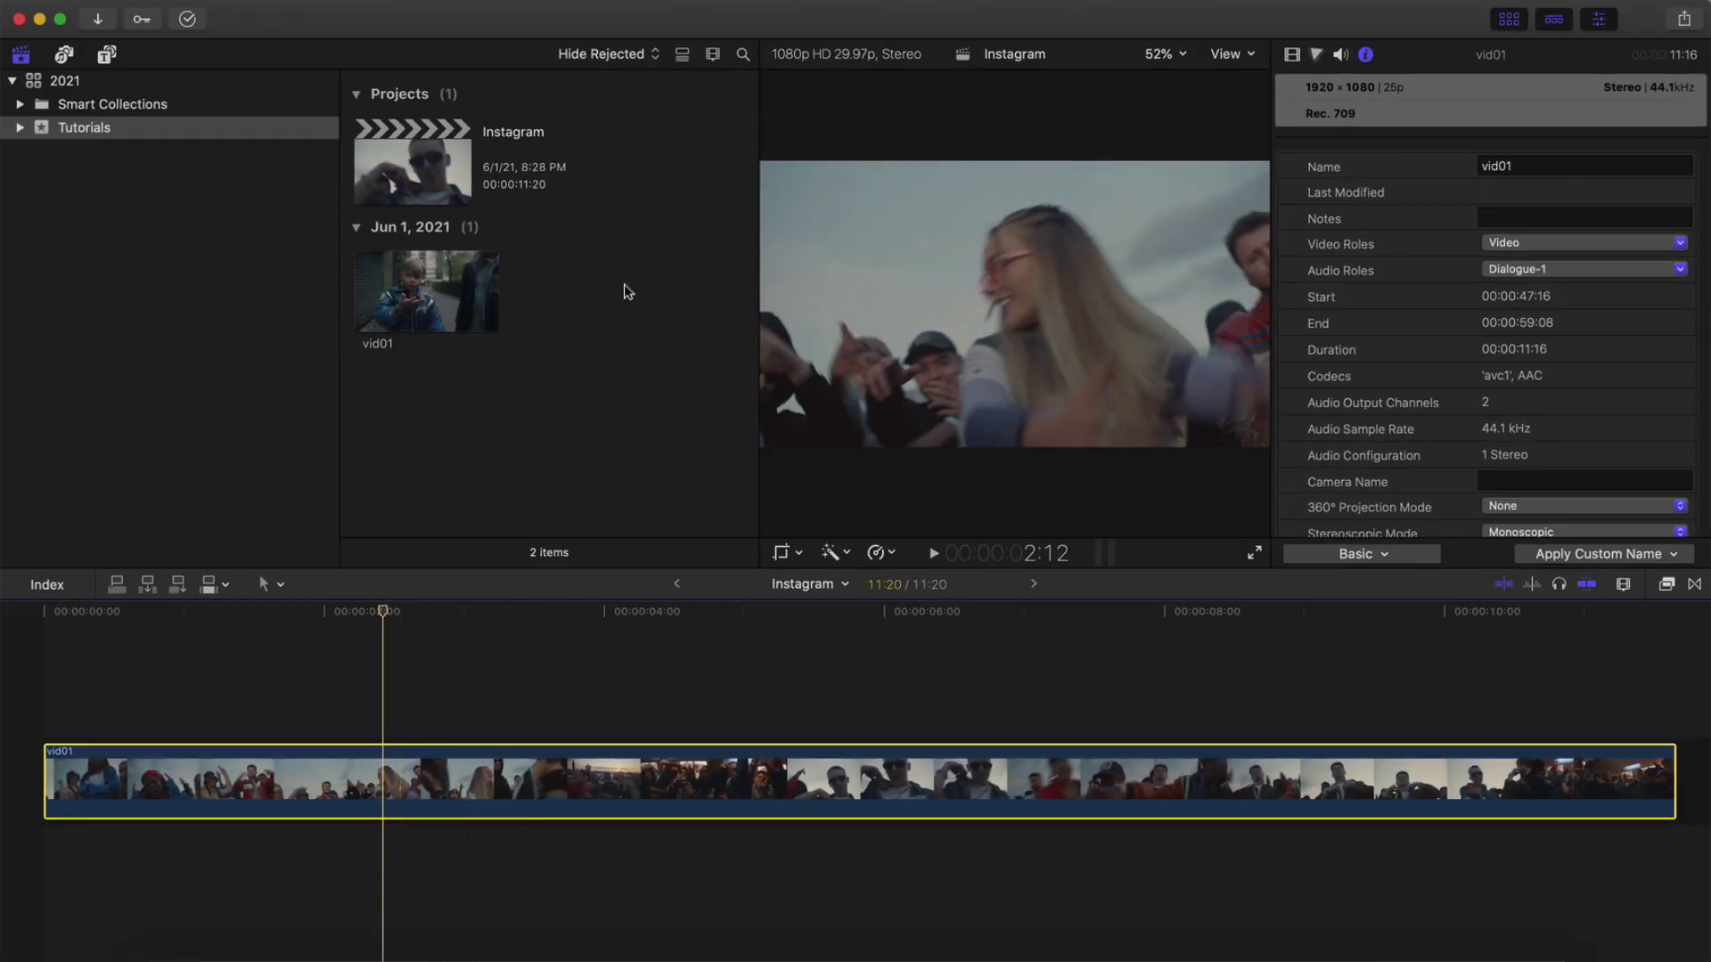
Step: Review the Instagram project's settings, keeping the 1080p HD 1920x1080 29.97p video format
left_click(429, 158)
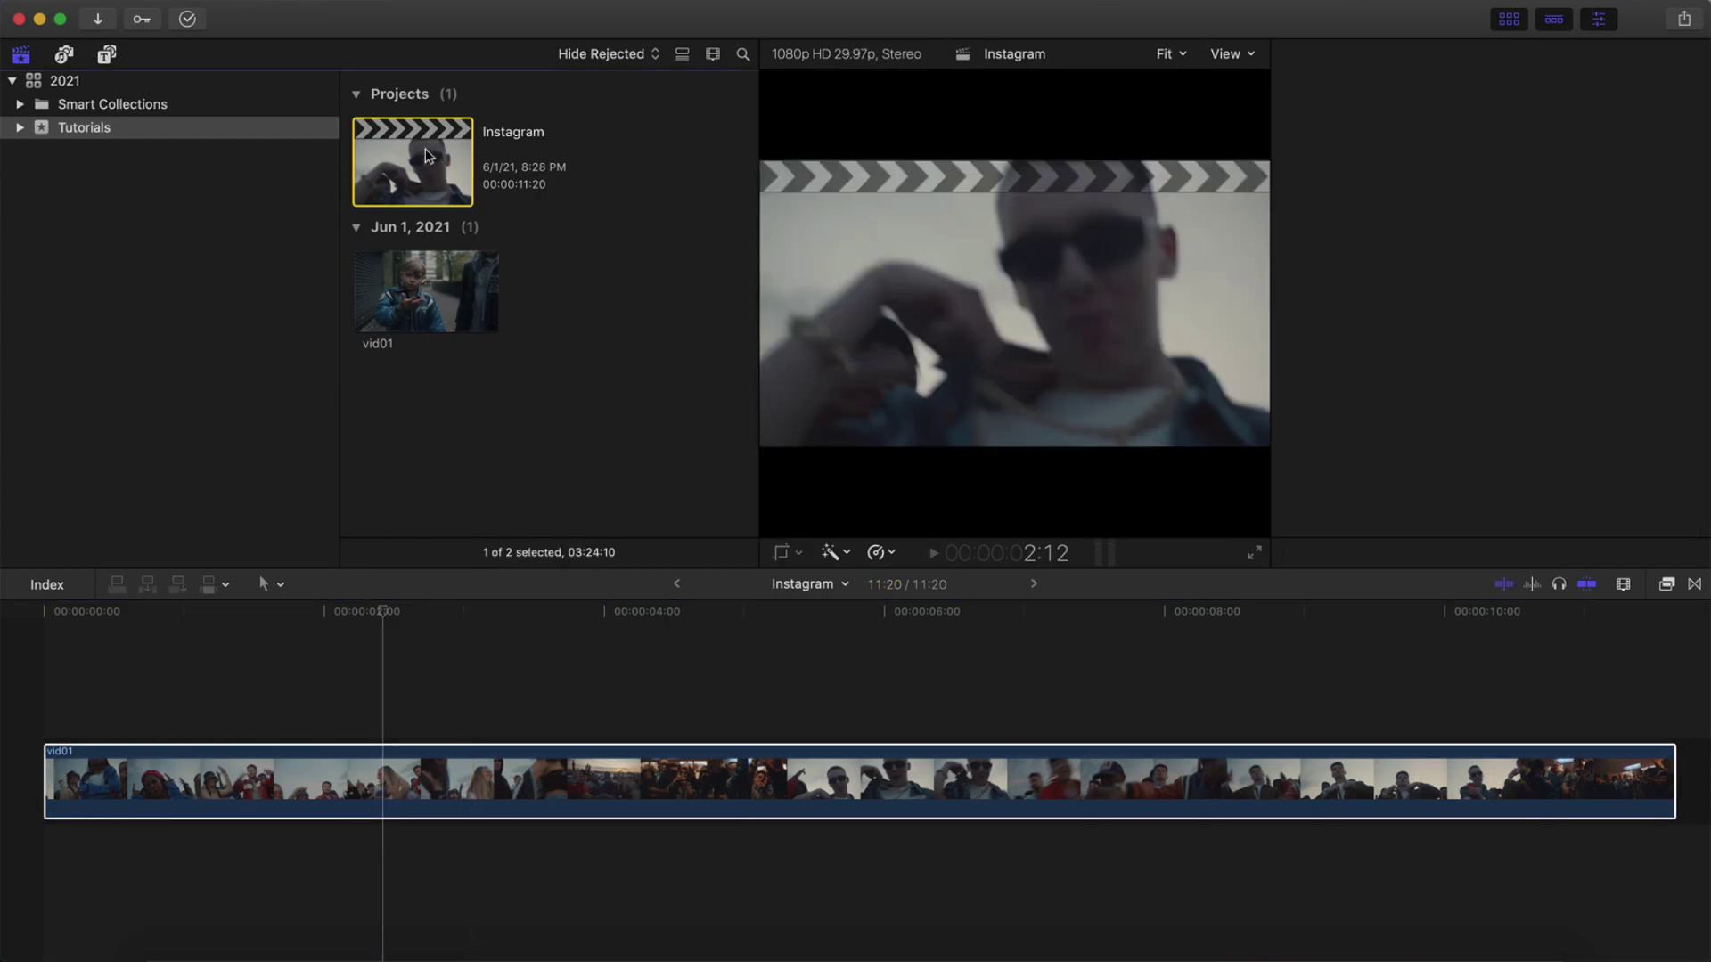
left_click(1611, 20)
left_click(1611, 20)
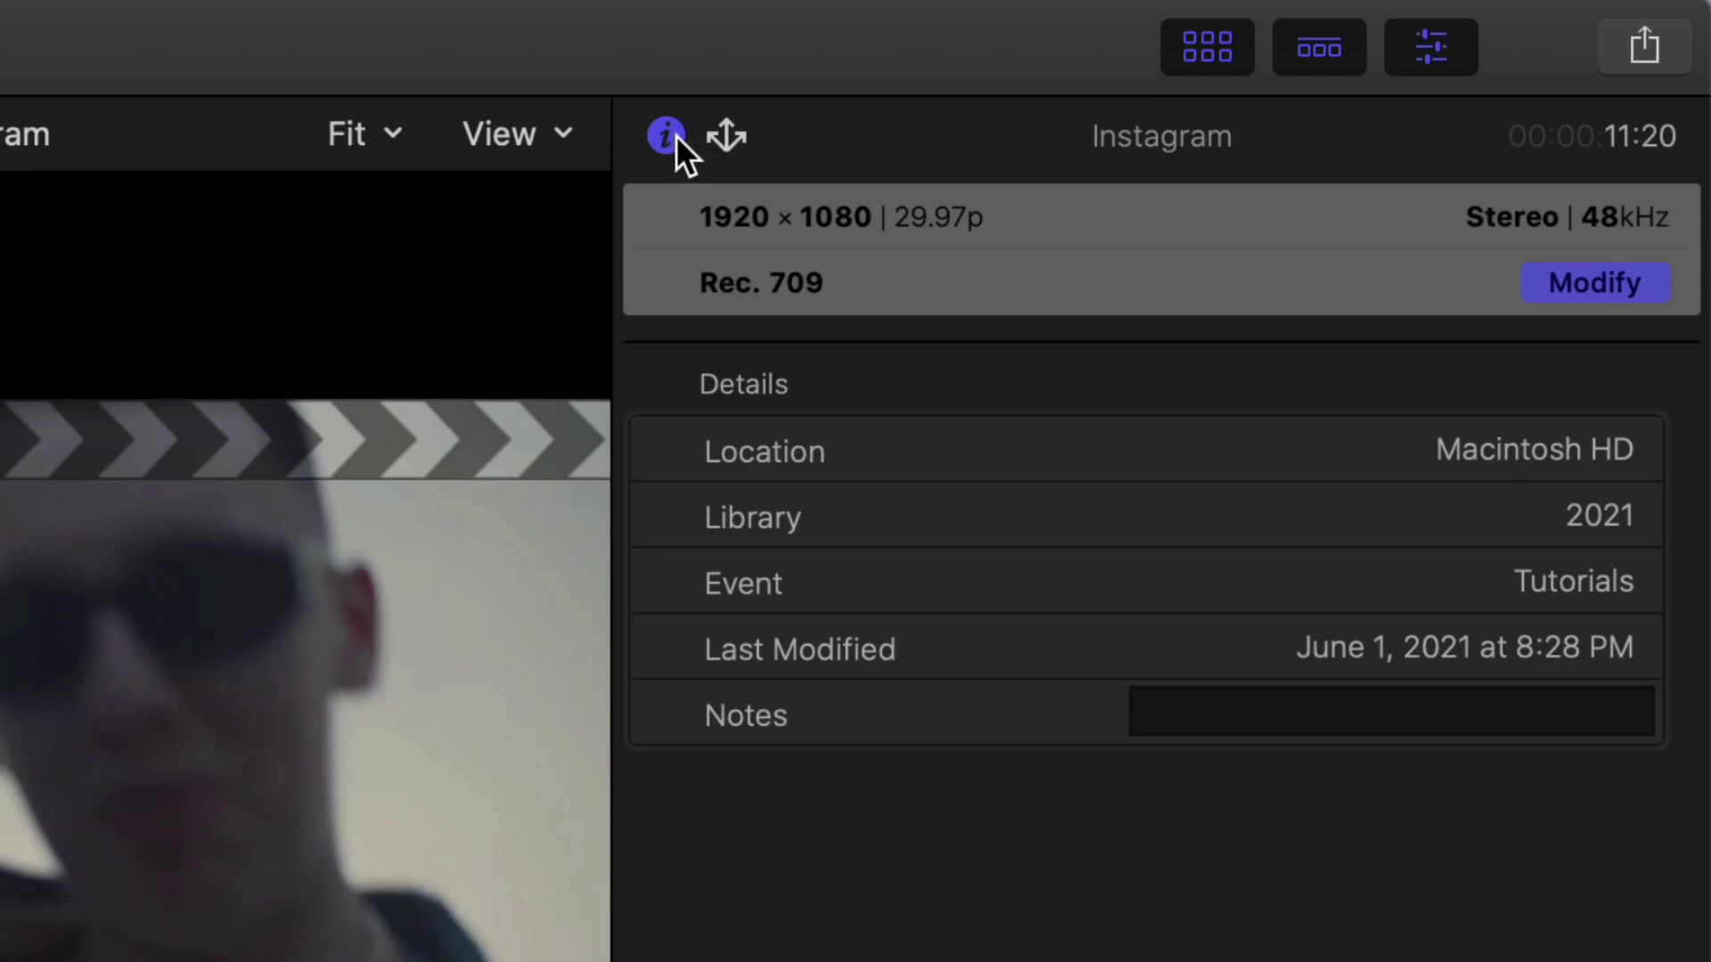
left_click(666, 135)
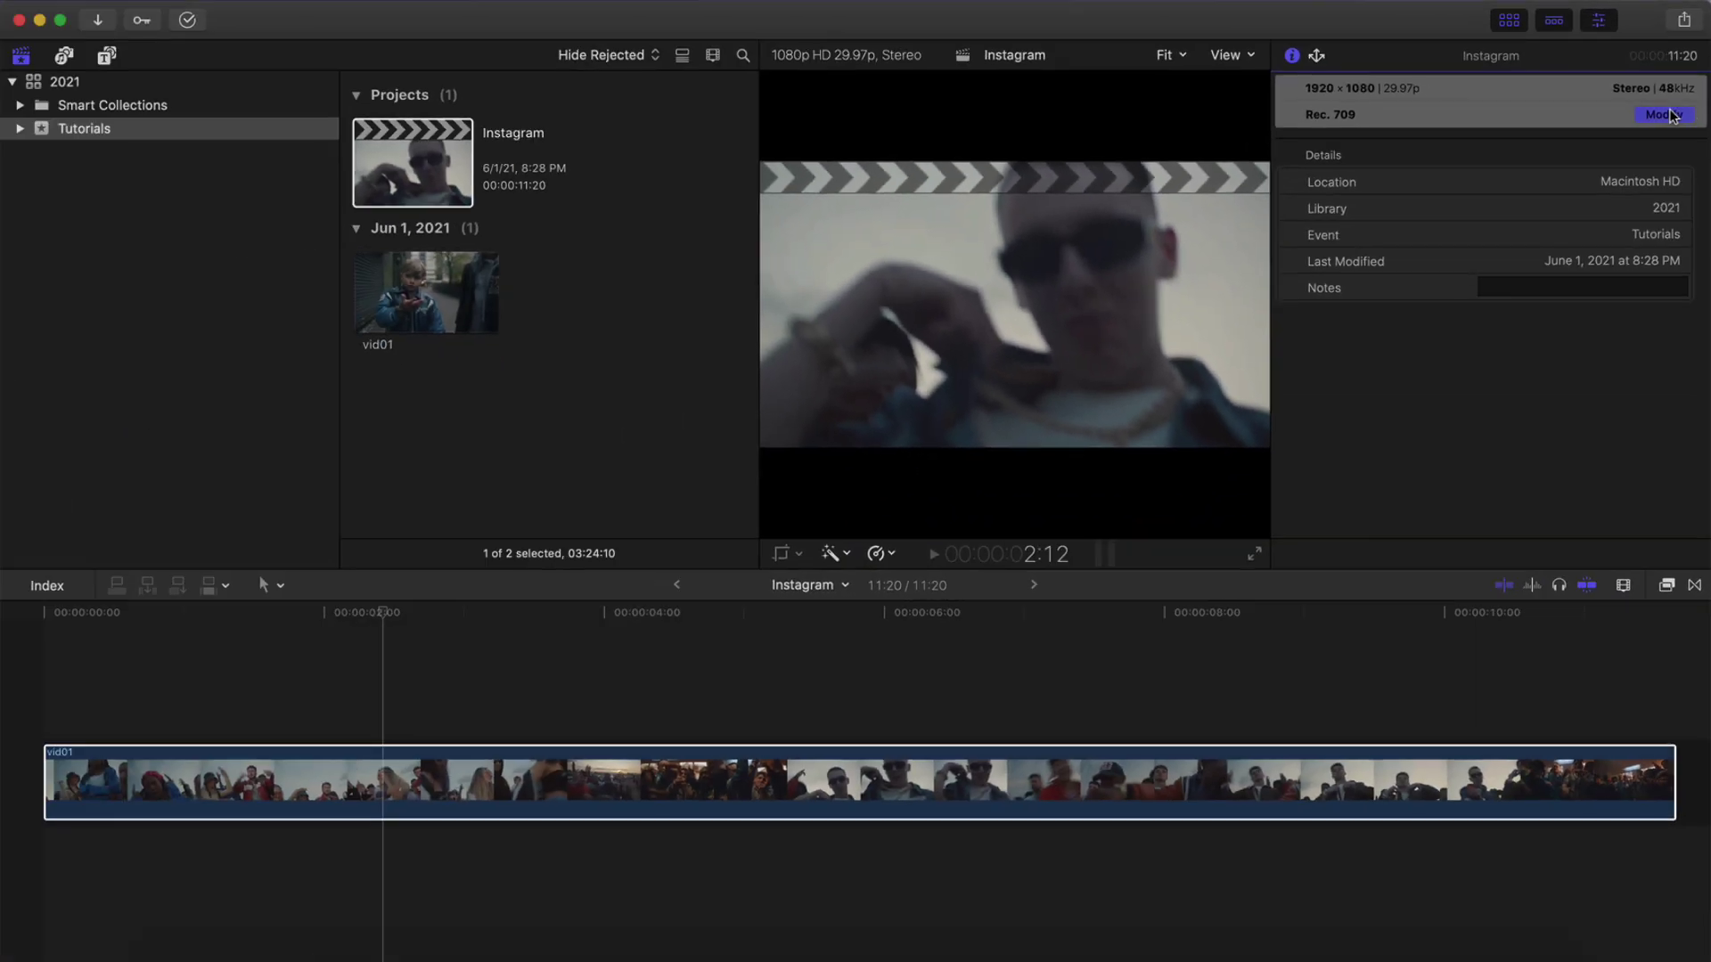
left_click(1595, 283)
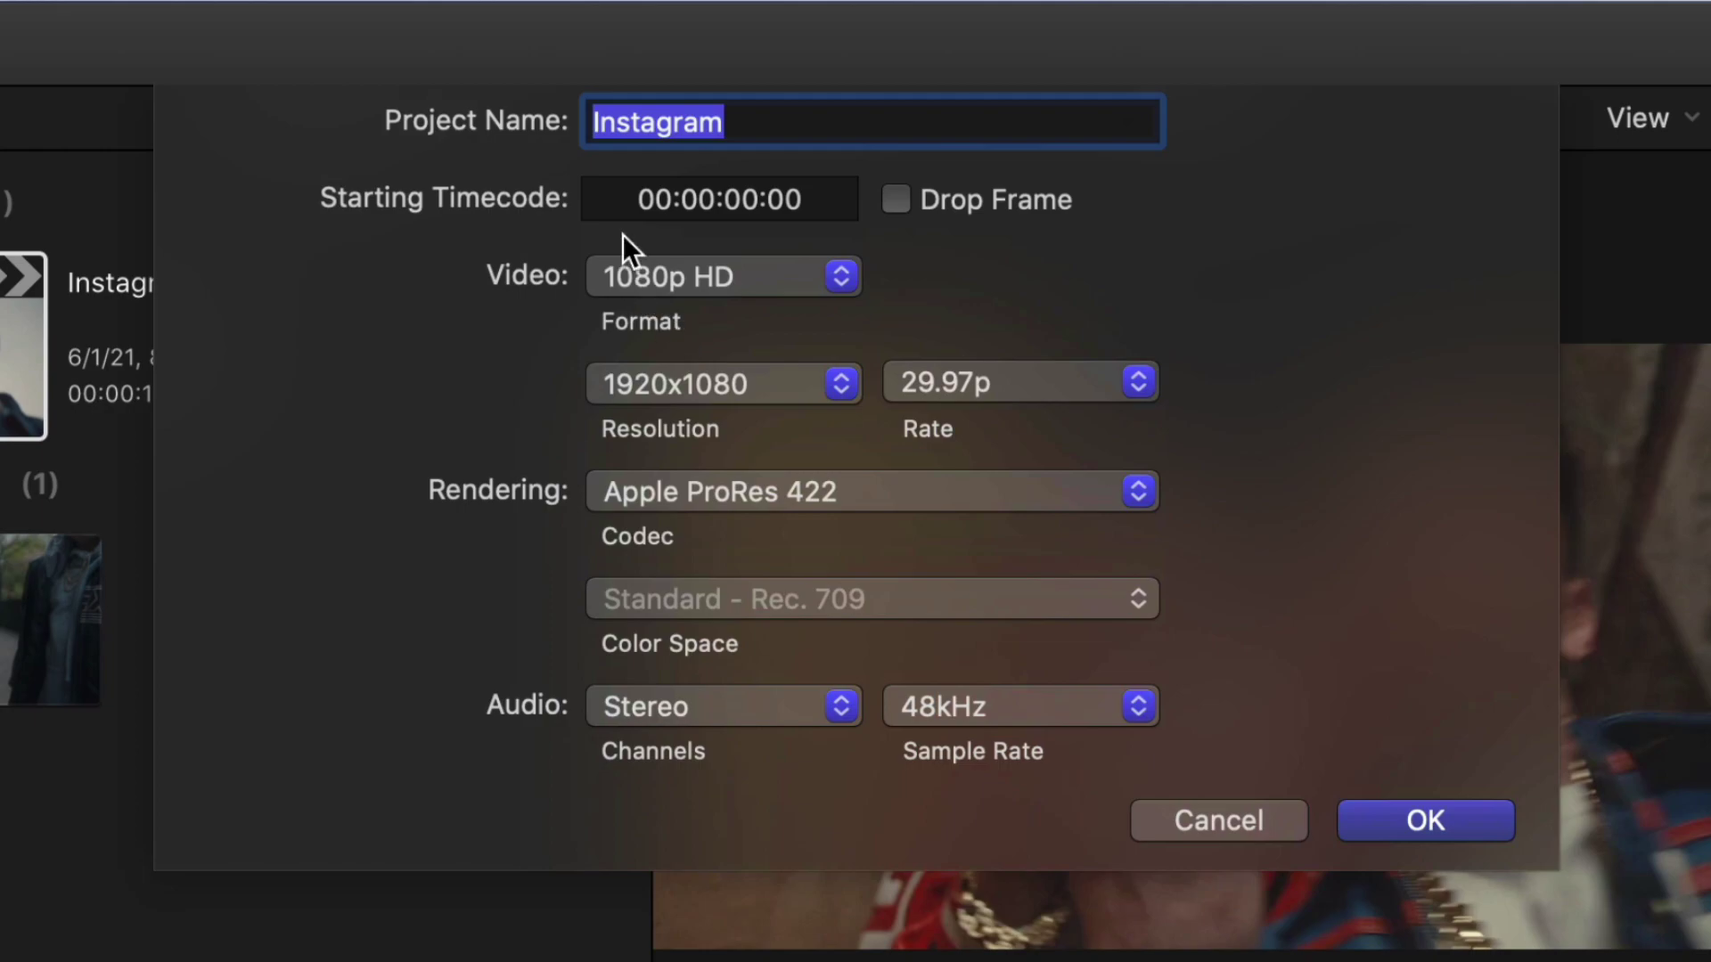
left_click(669, 275)
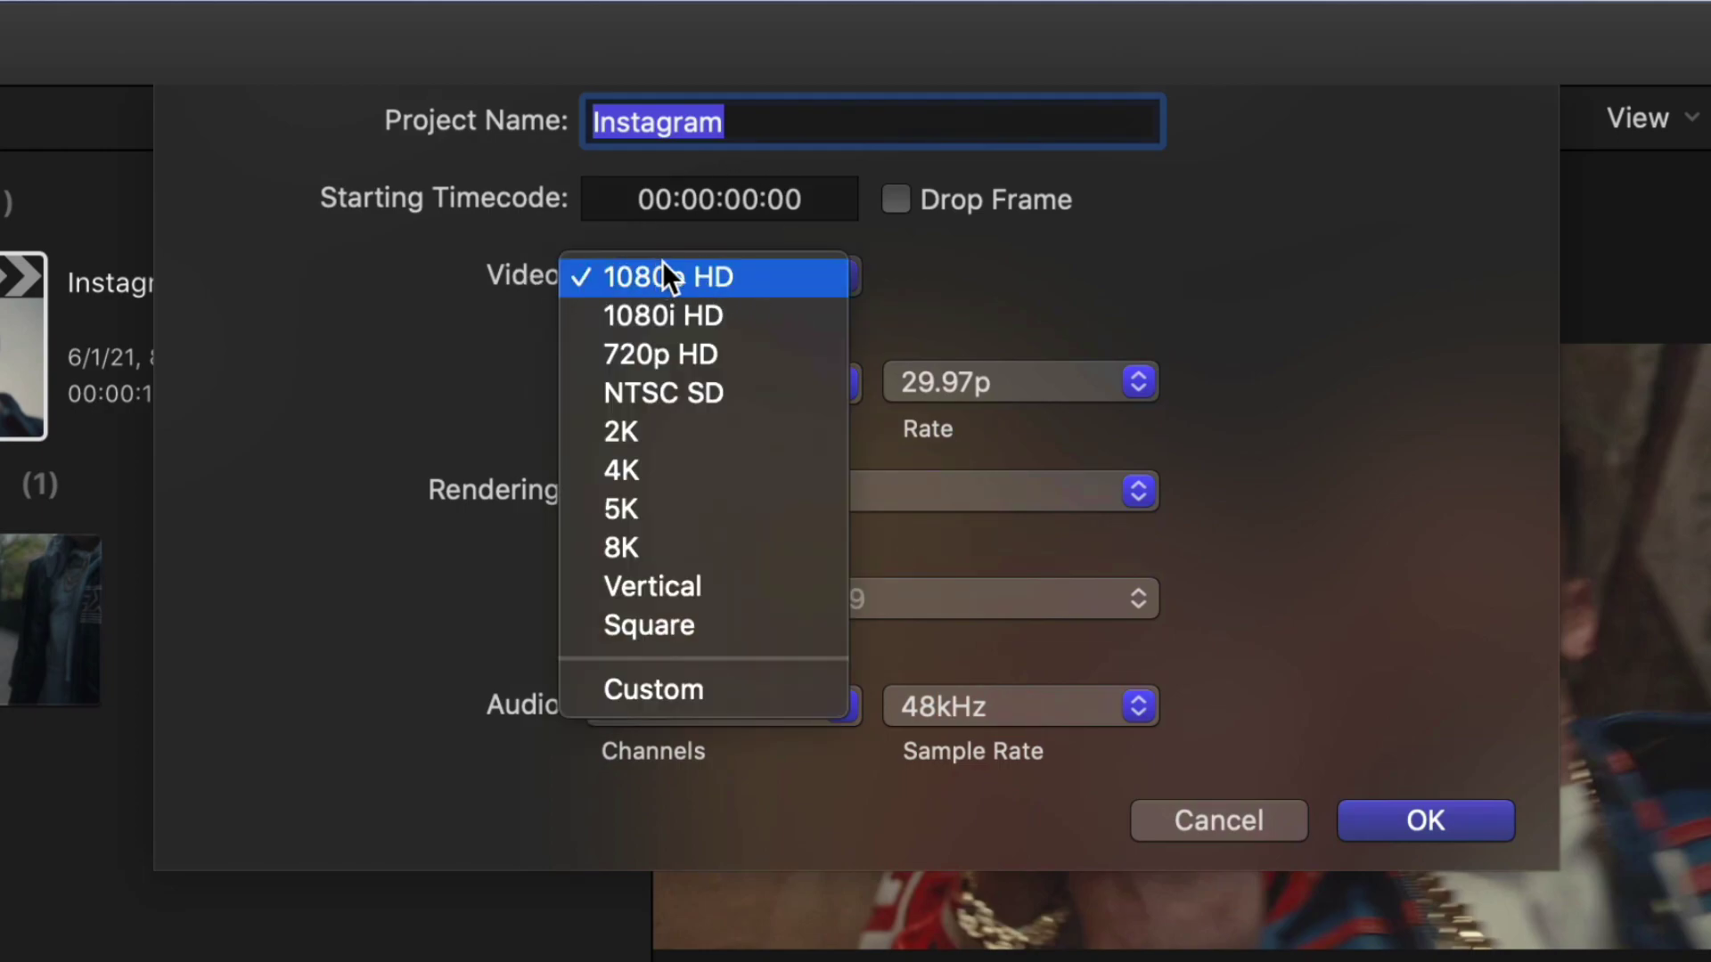
left_click(702, 276)
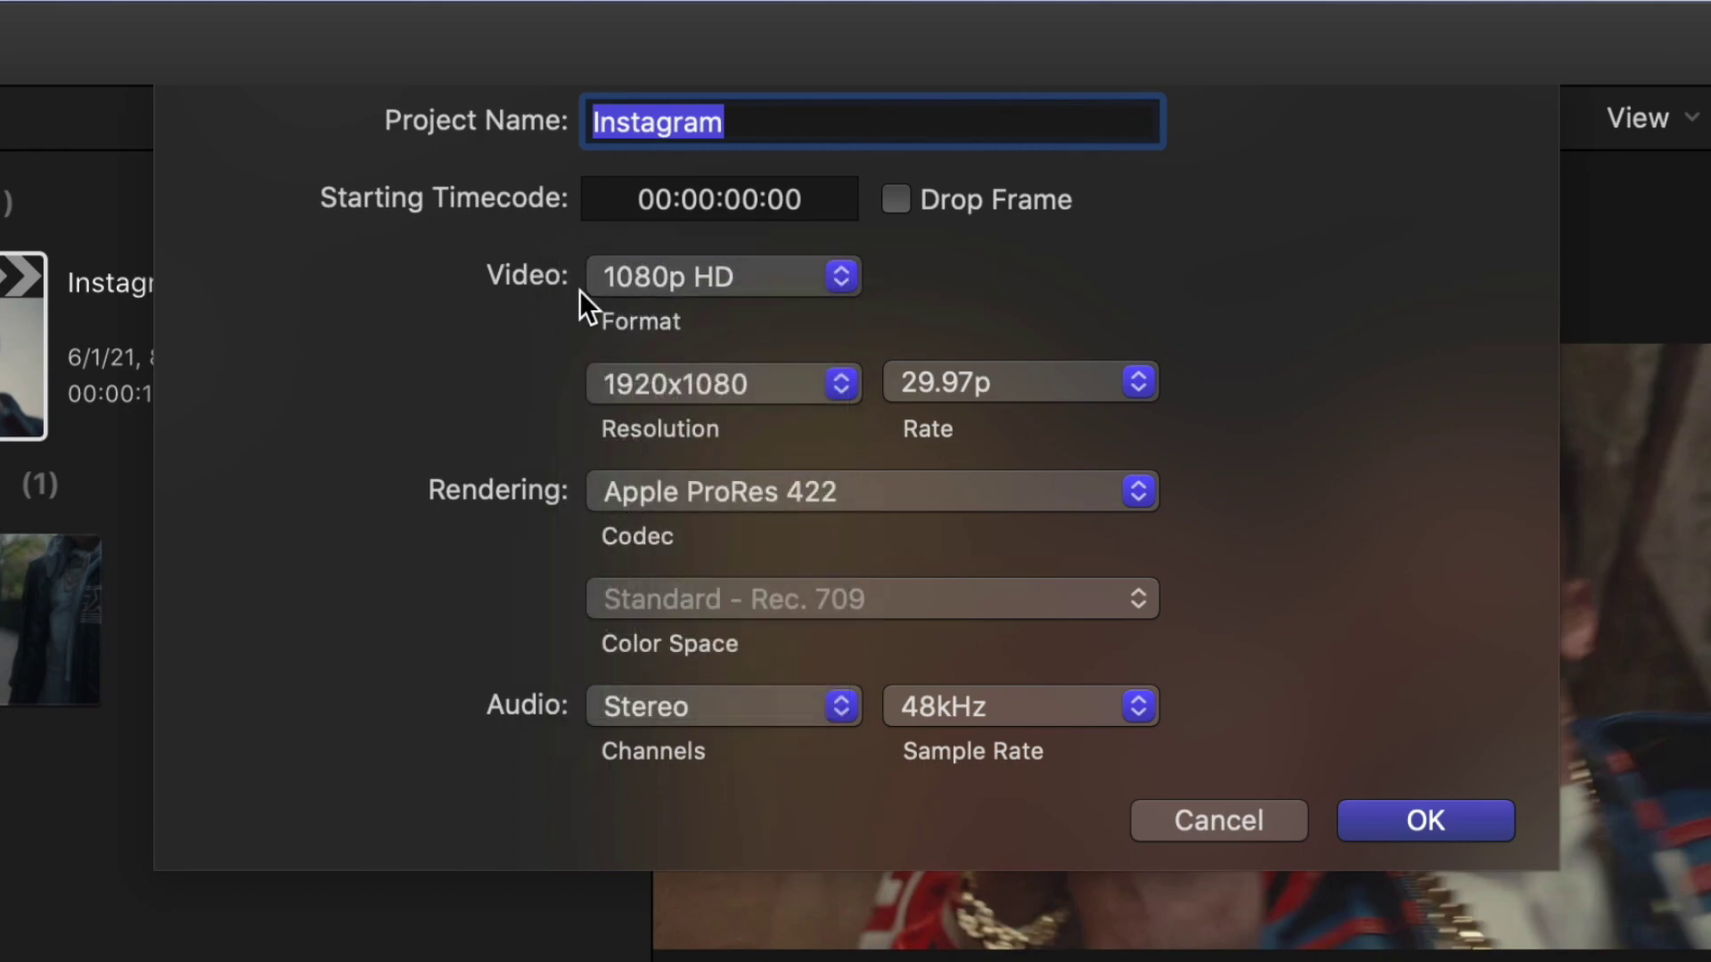
key("Return")
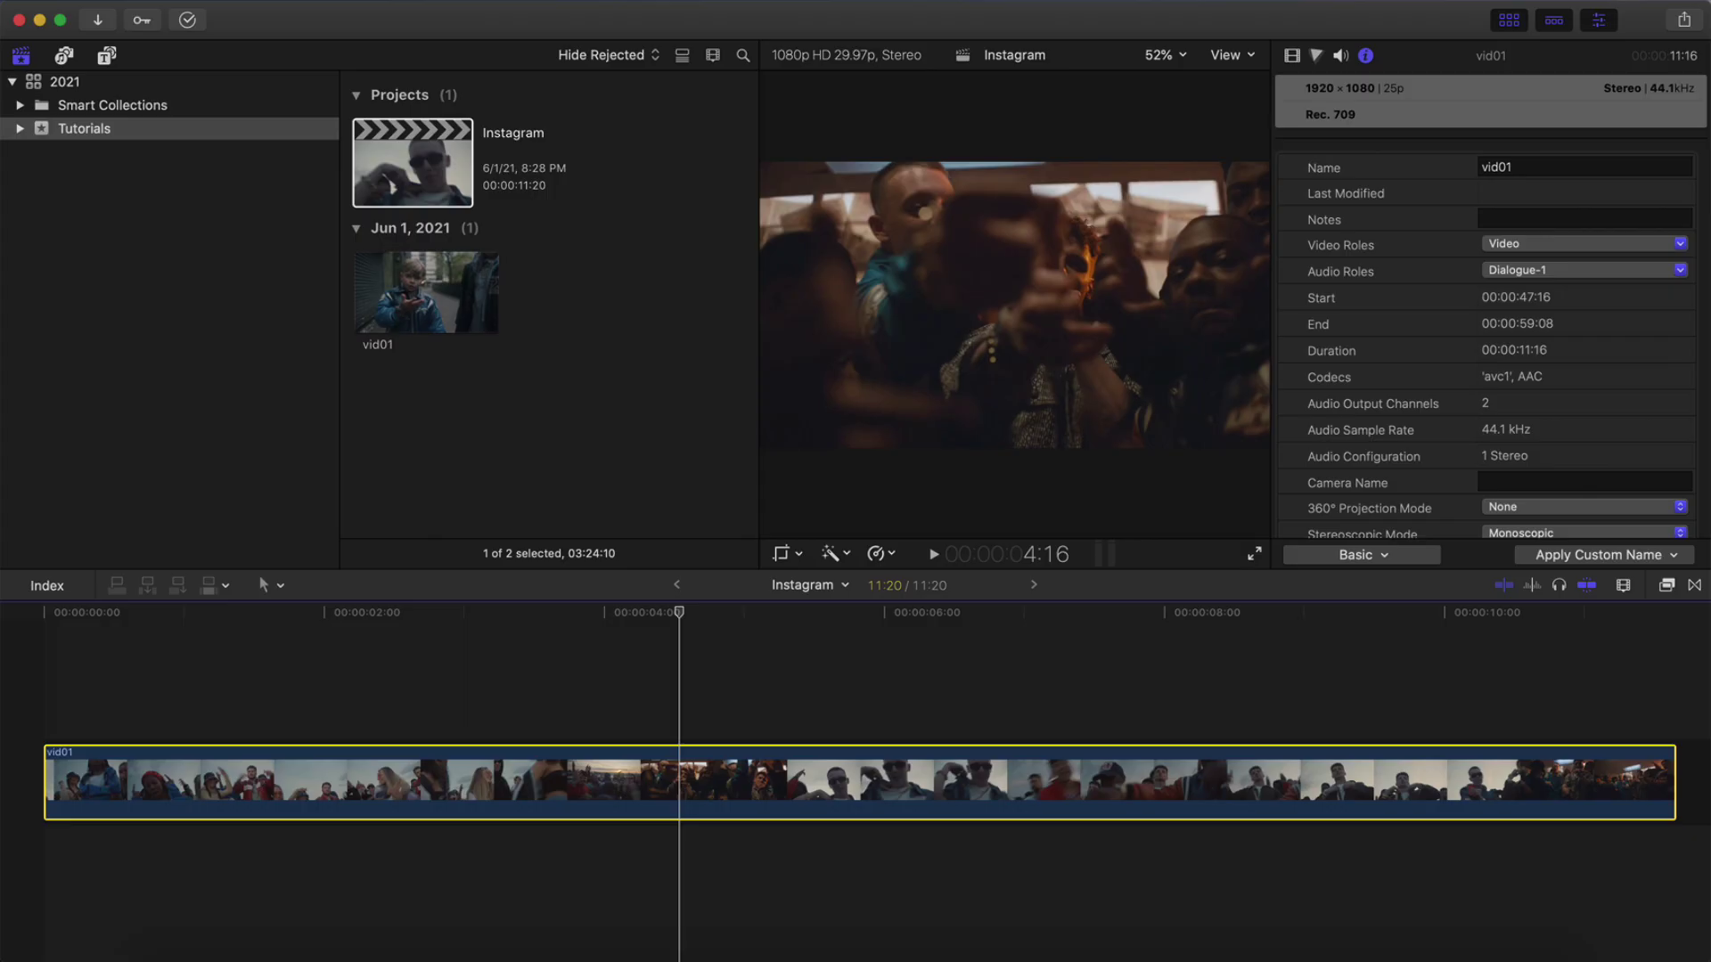
left_click(182, 2)
mouse_move(236, 210)
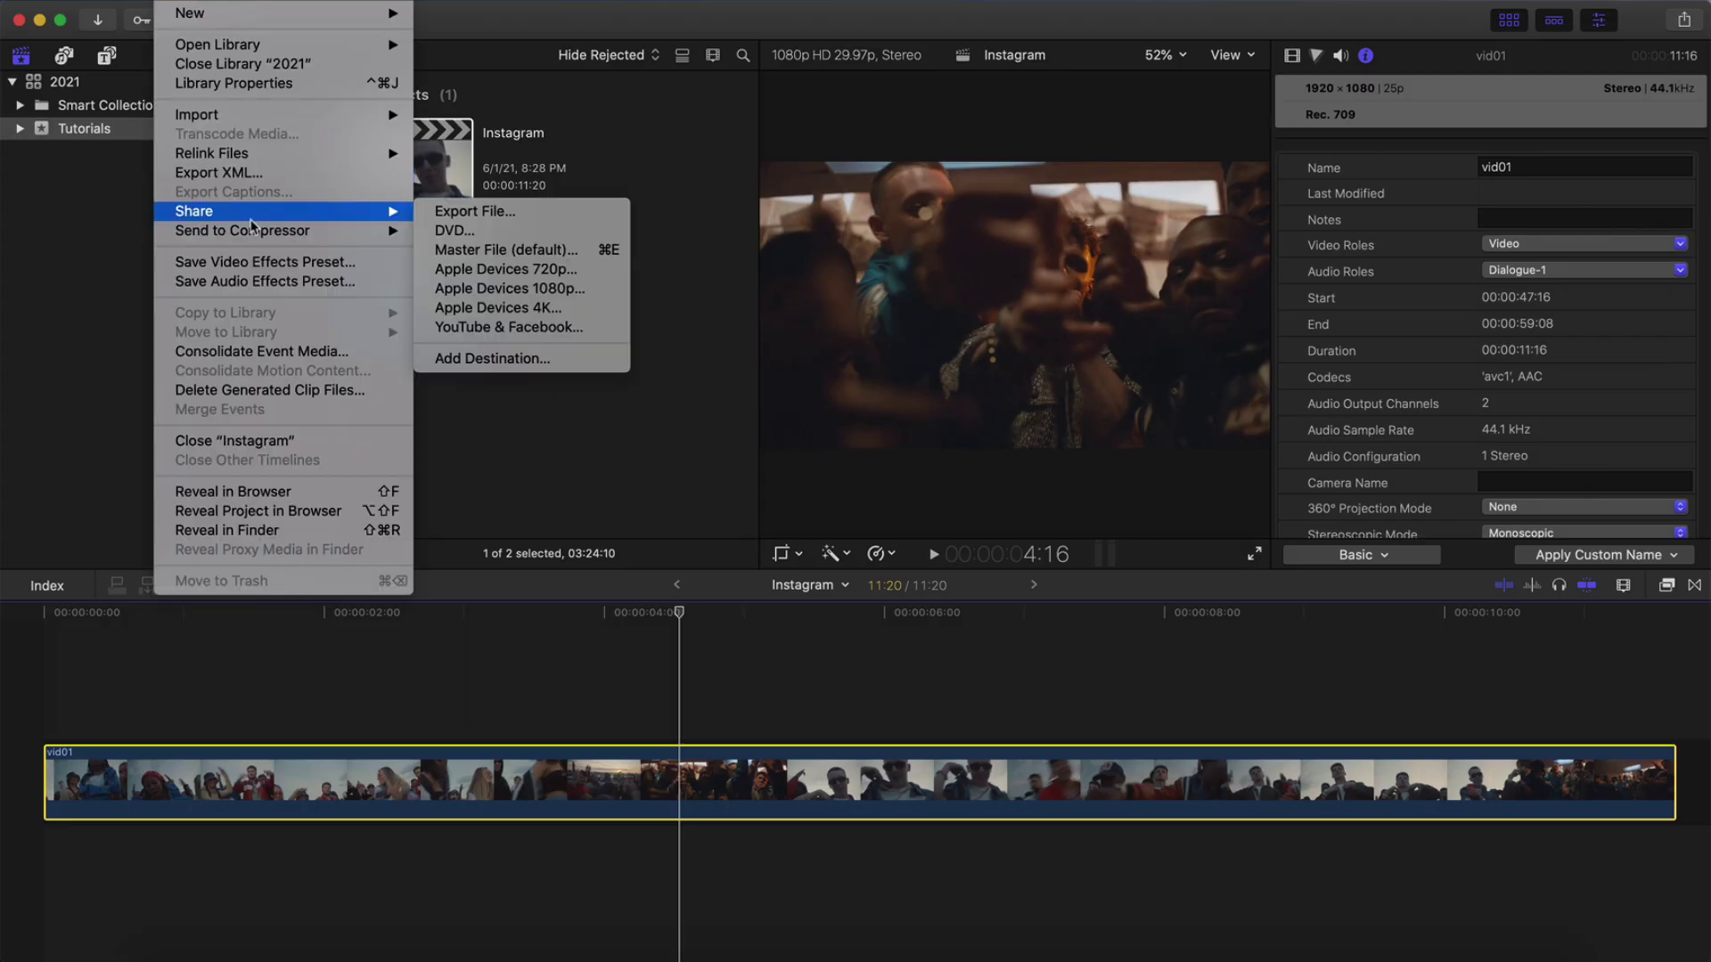
left_click(472, 249)
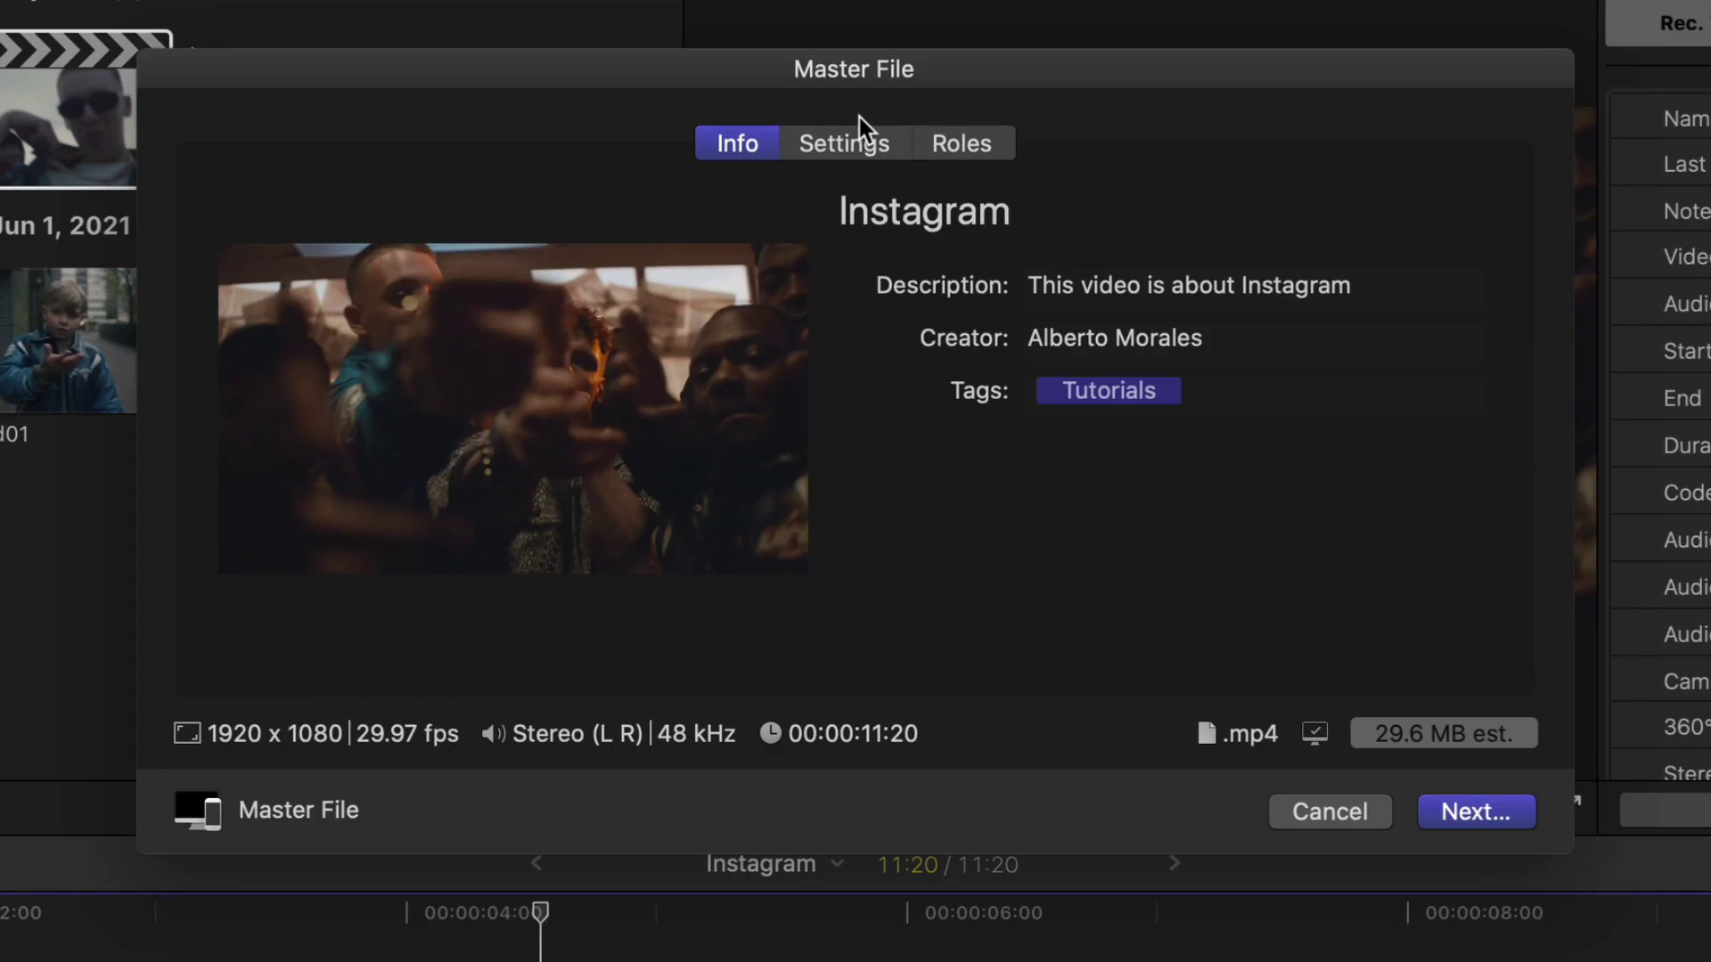
left_click(833, 185)
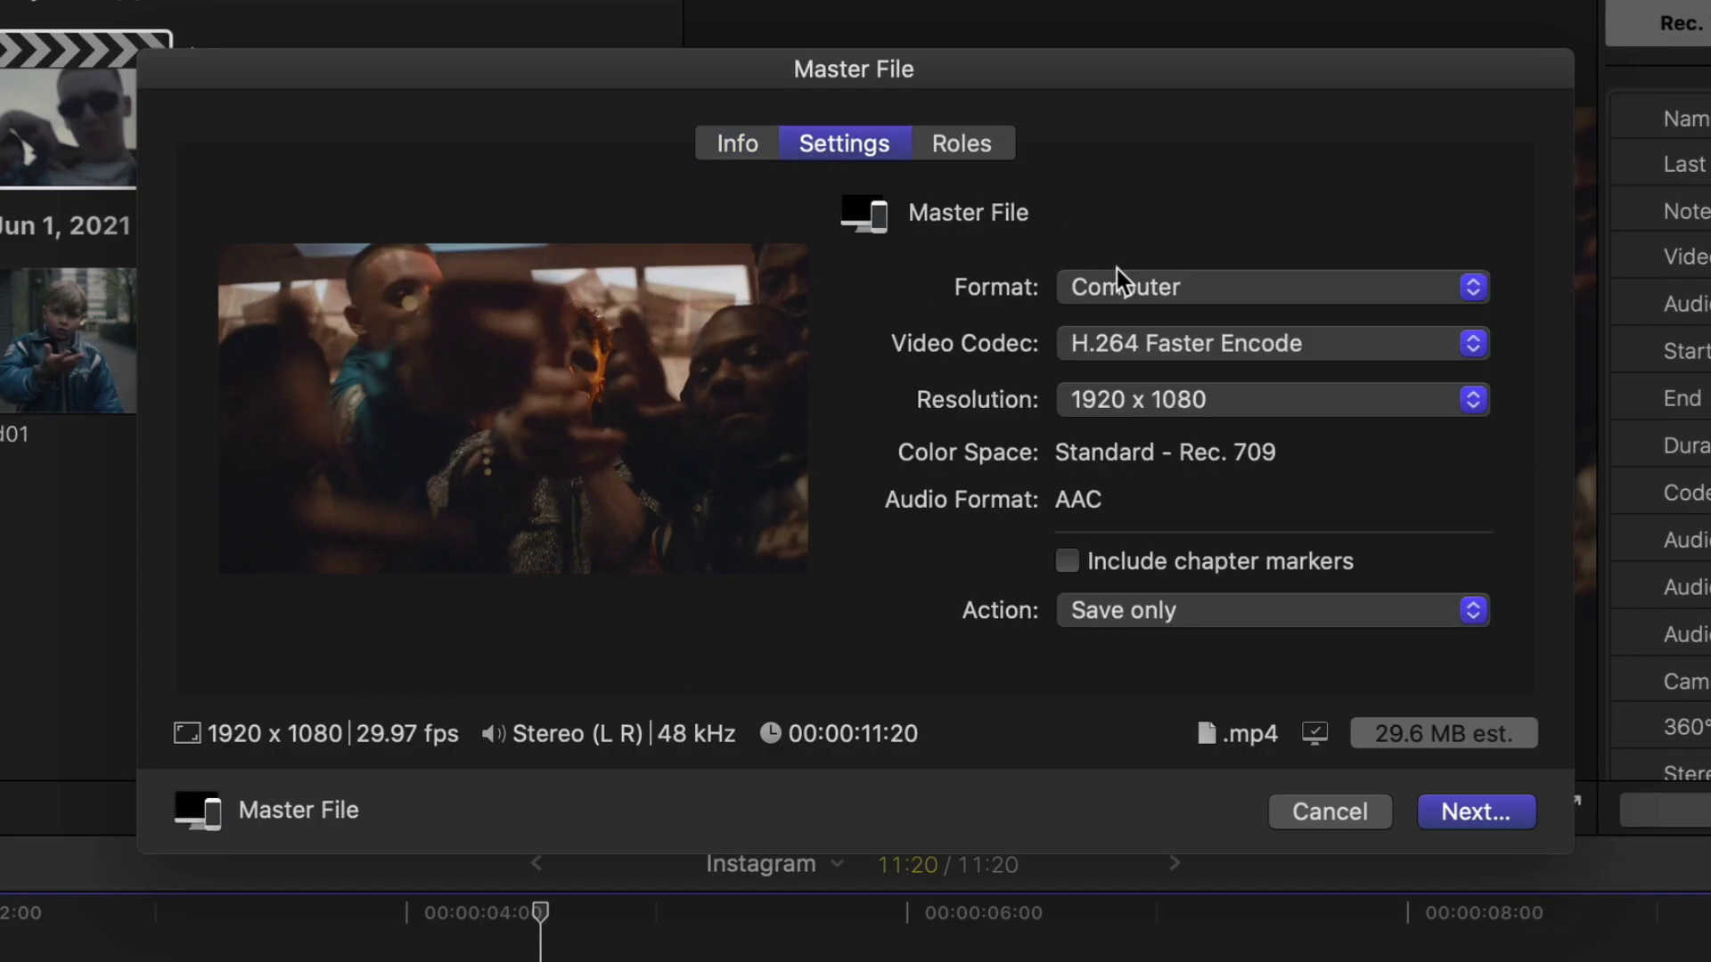
left_click(1105, 294)
left_click(1165, 298)
left_click(1124, 344)
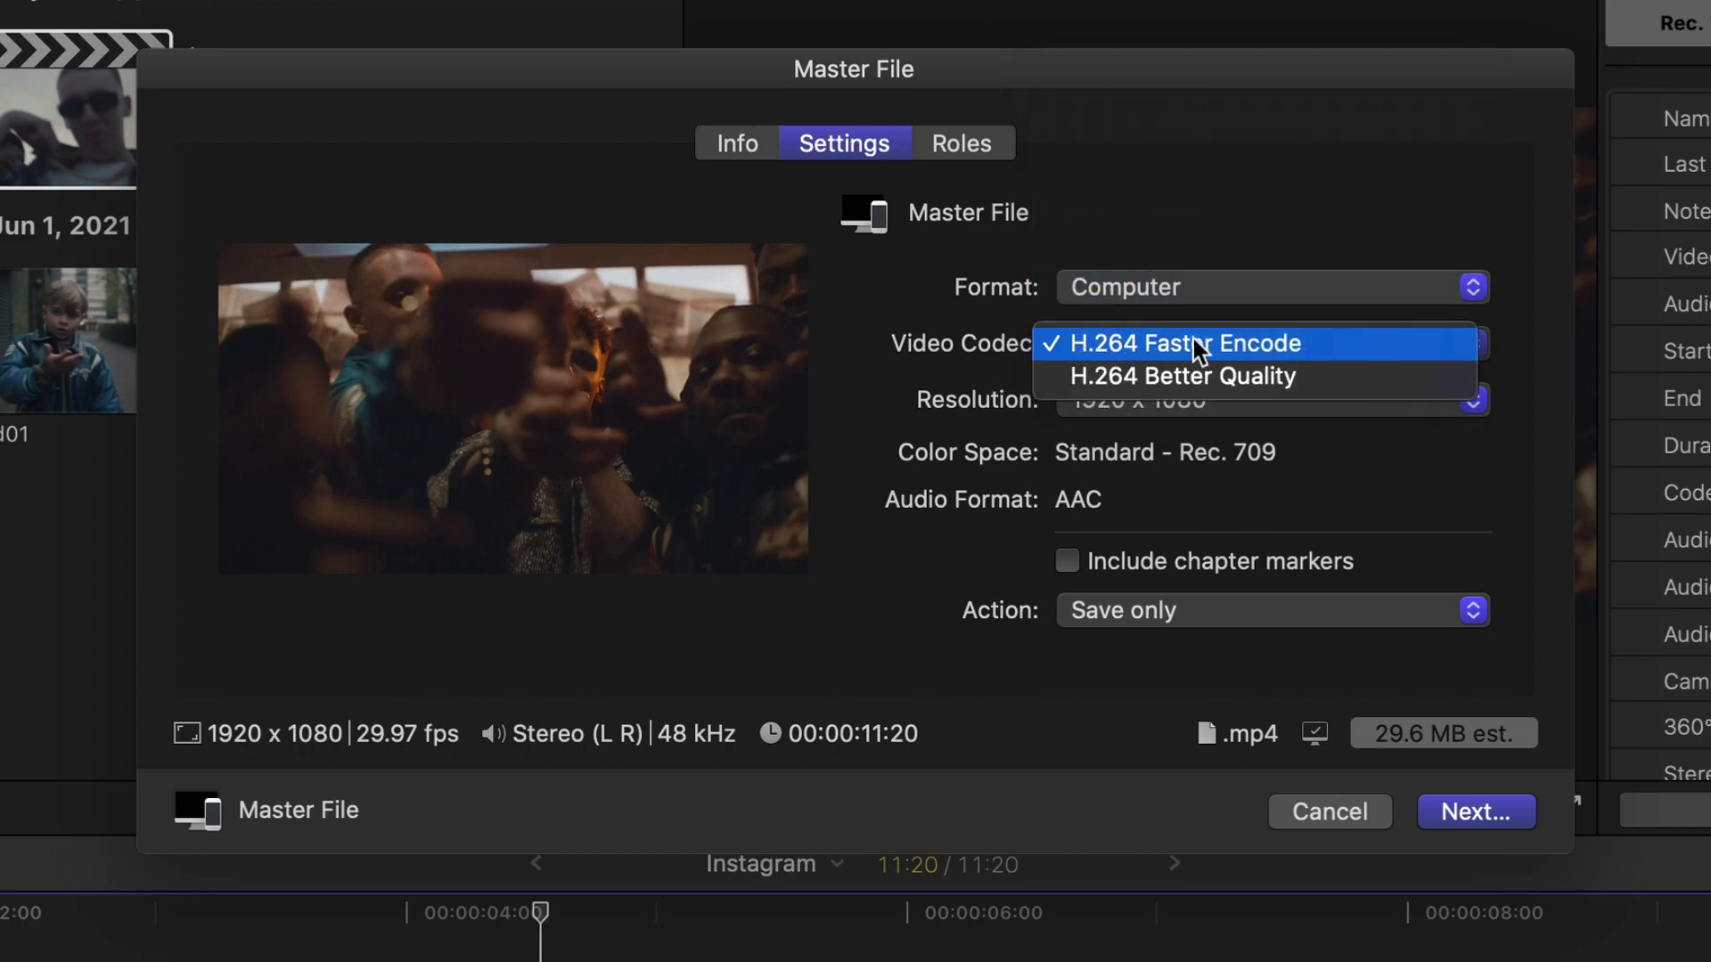
left_click(1243, 342)
left_click(1241, 352)
left_click(1279, 348)
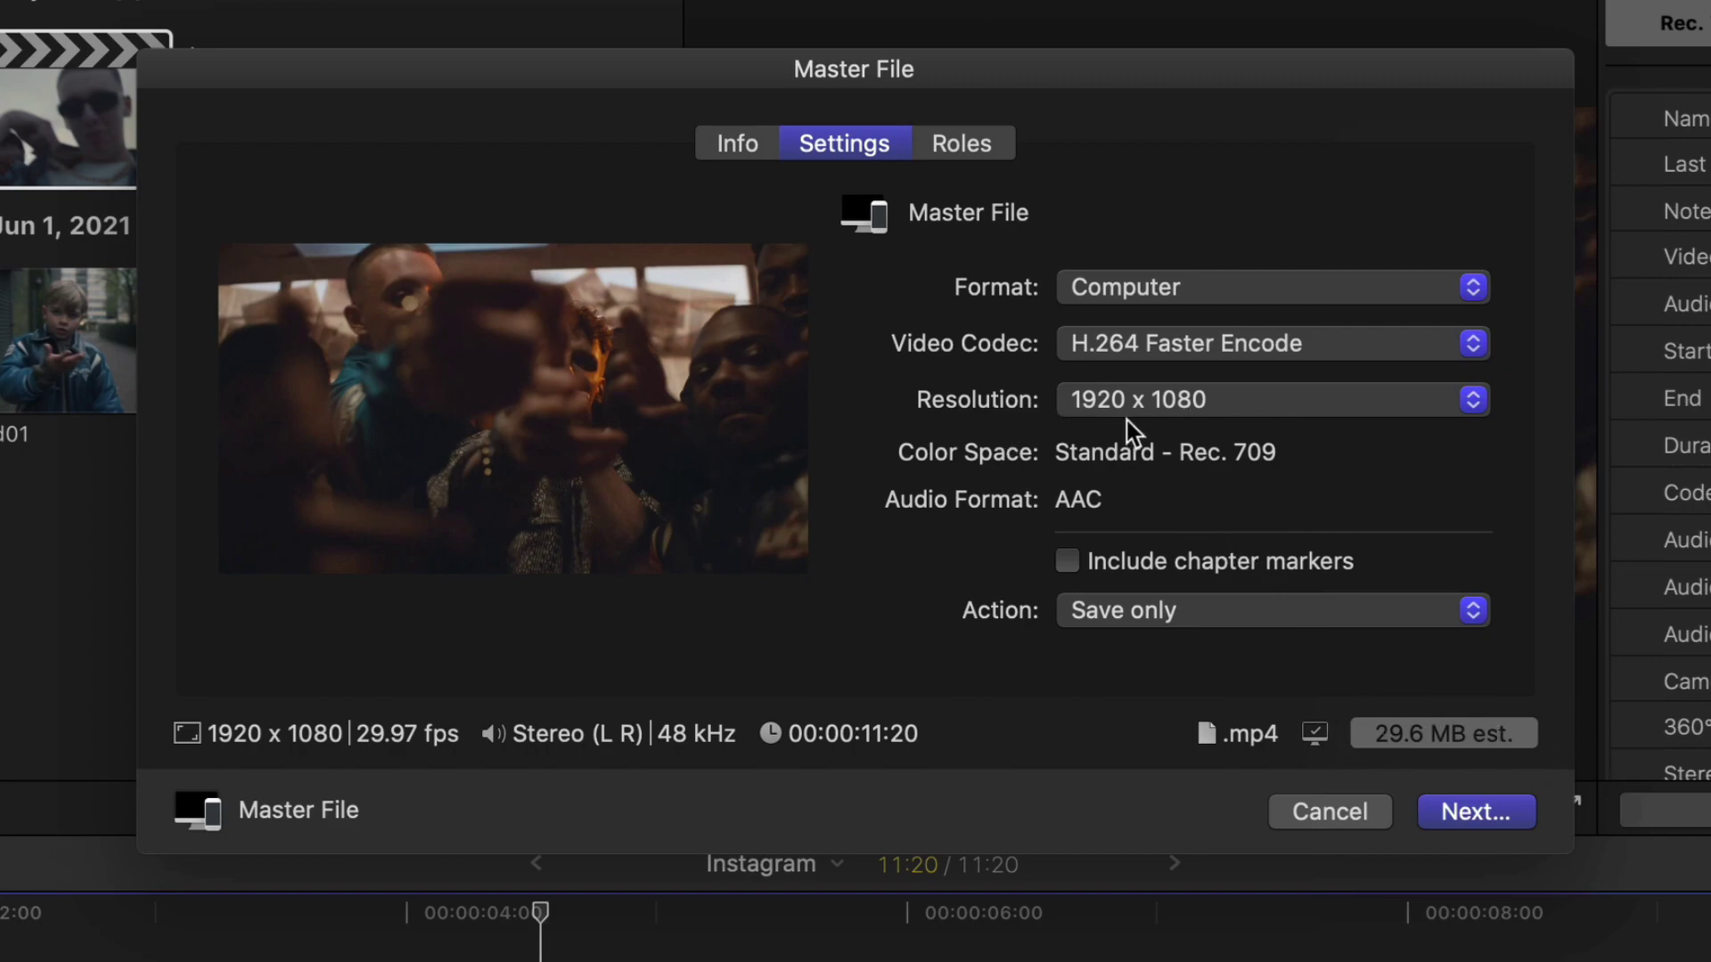
left_click(1132, 397)
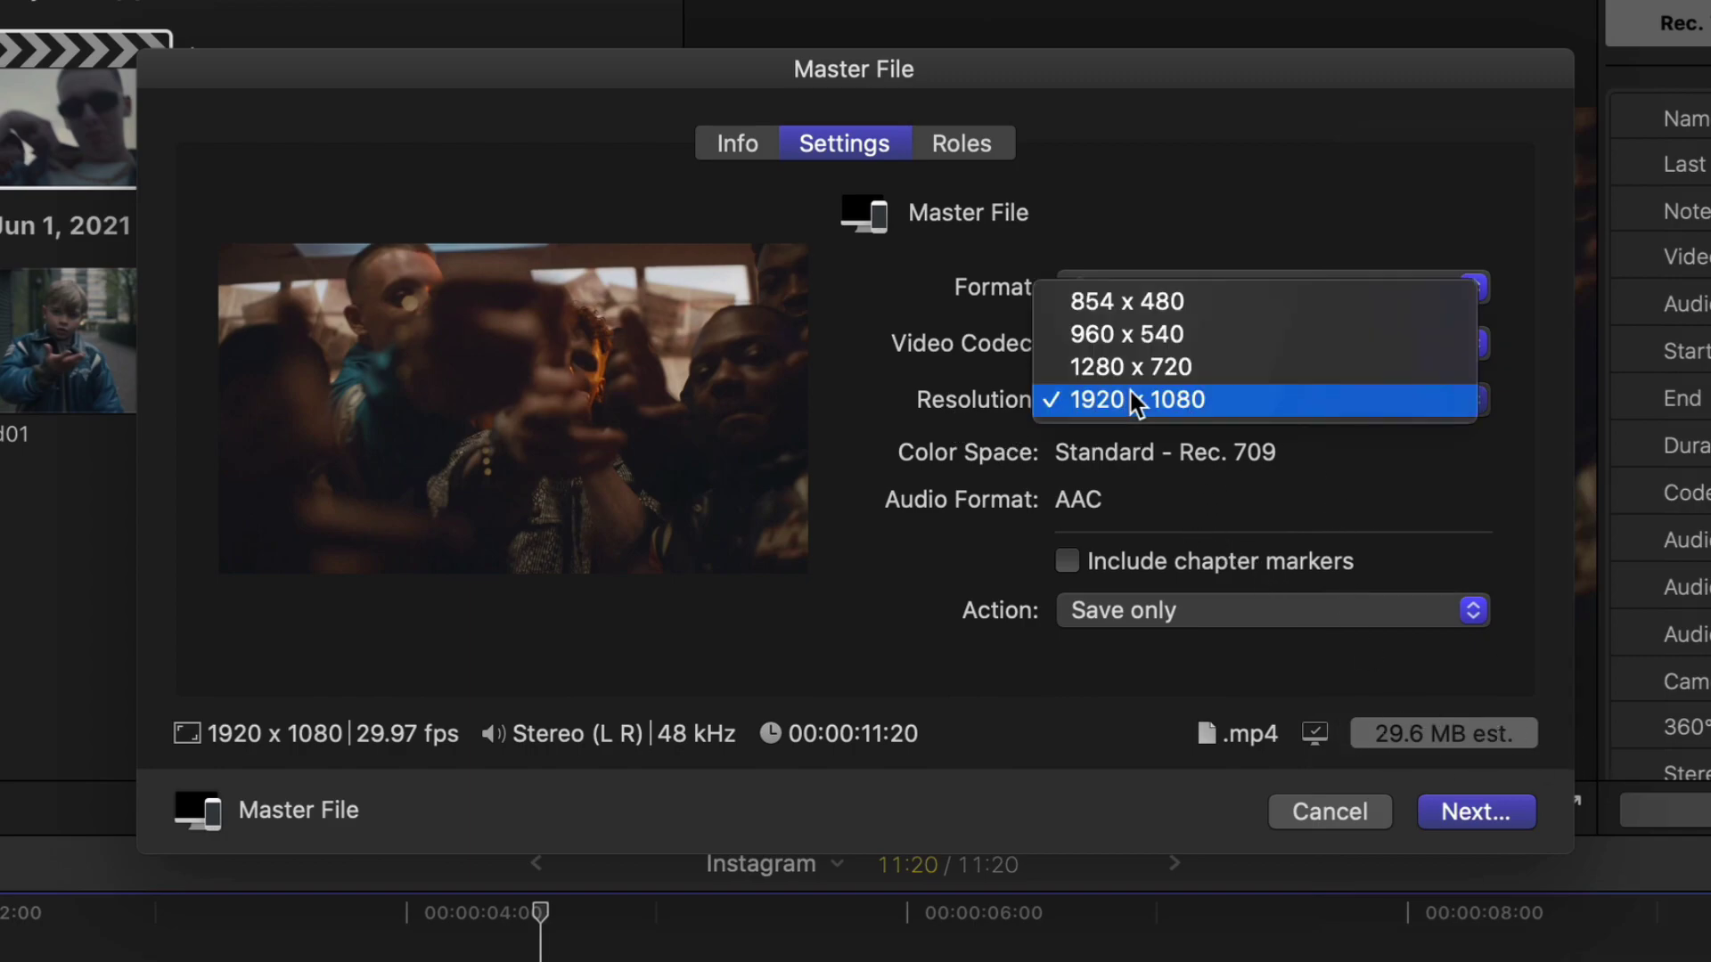
left_click(1263, 405)
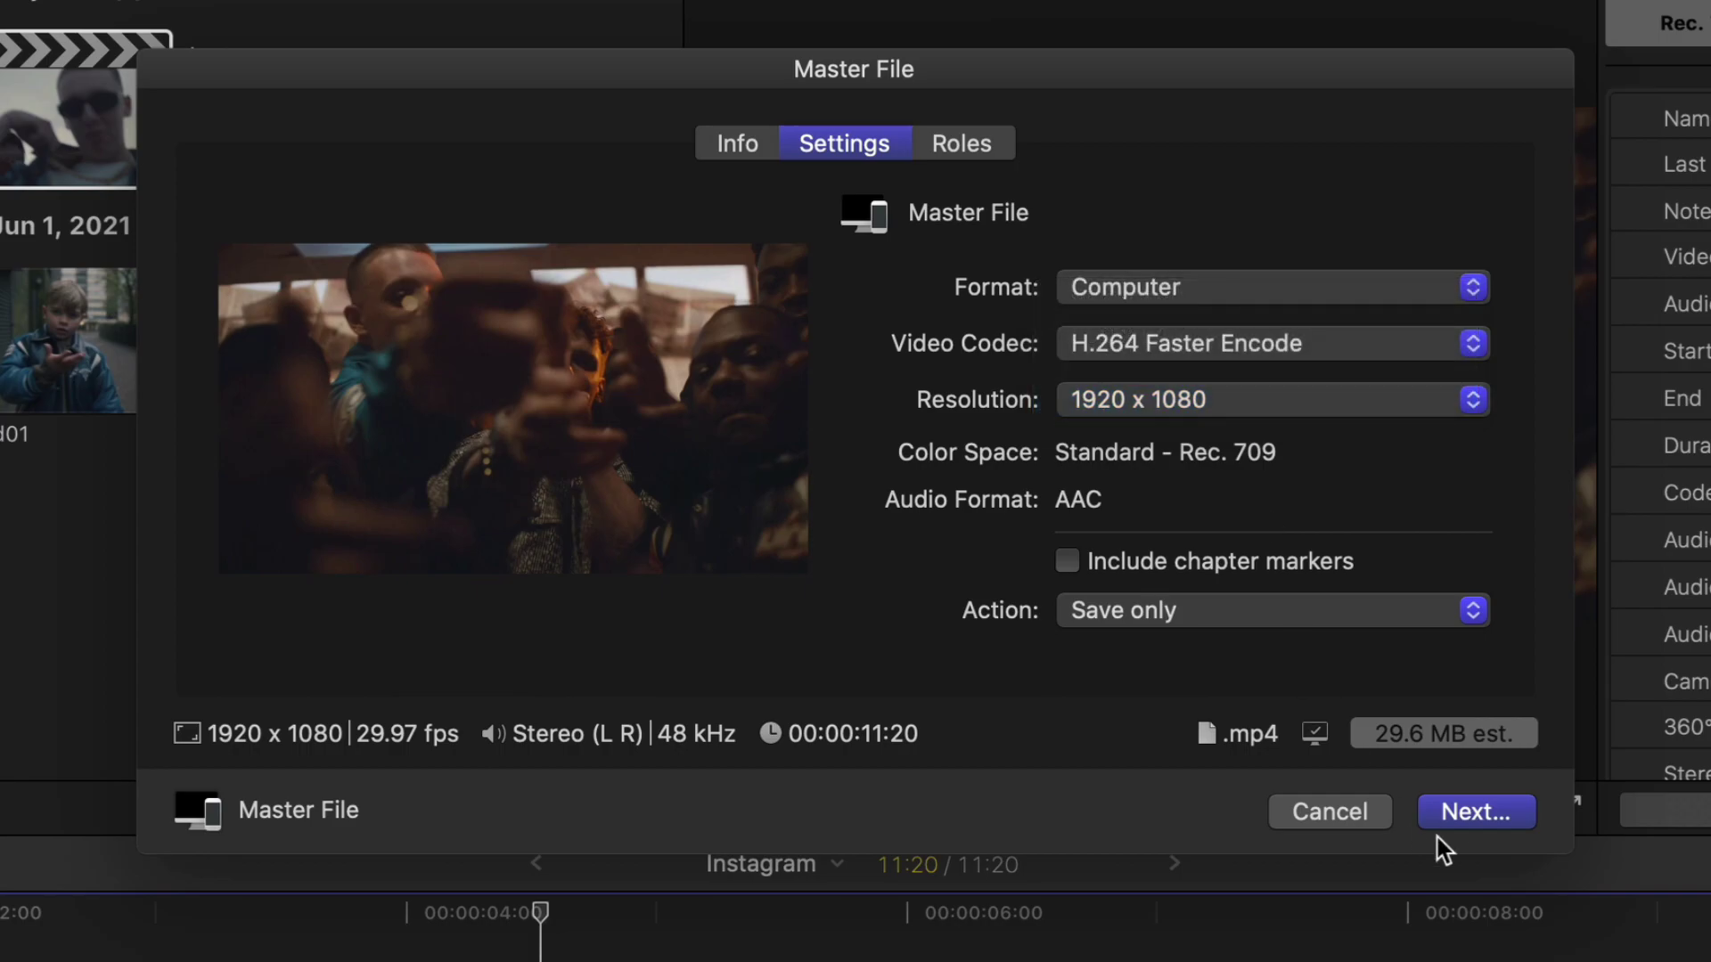
left_click(1329, 811)
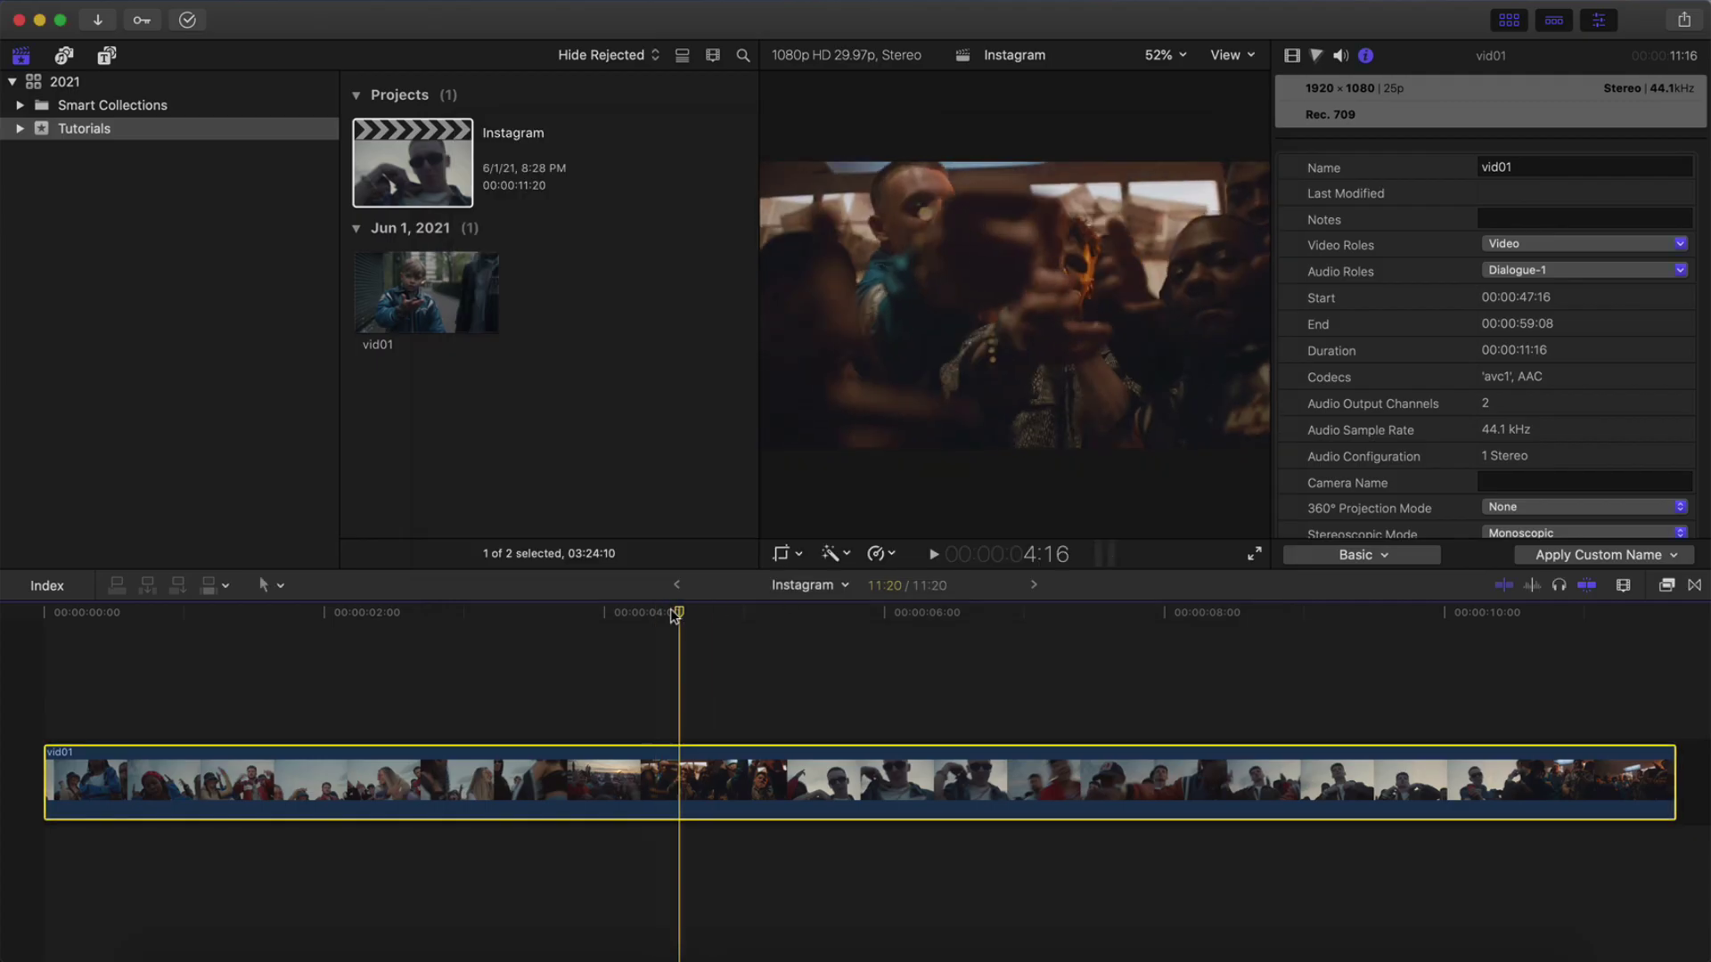
left_click_drag(675, 616, 551, 619)
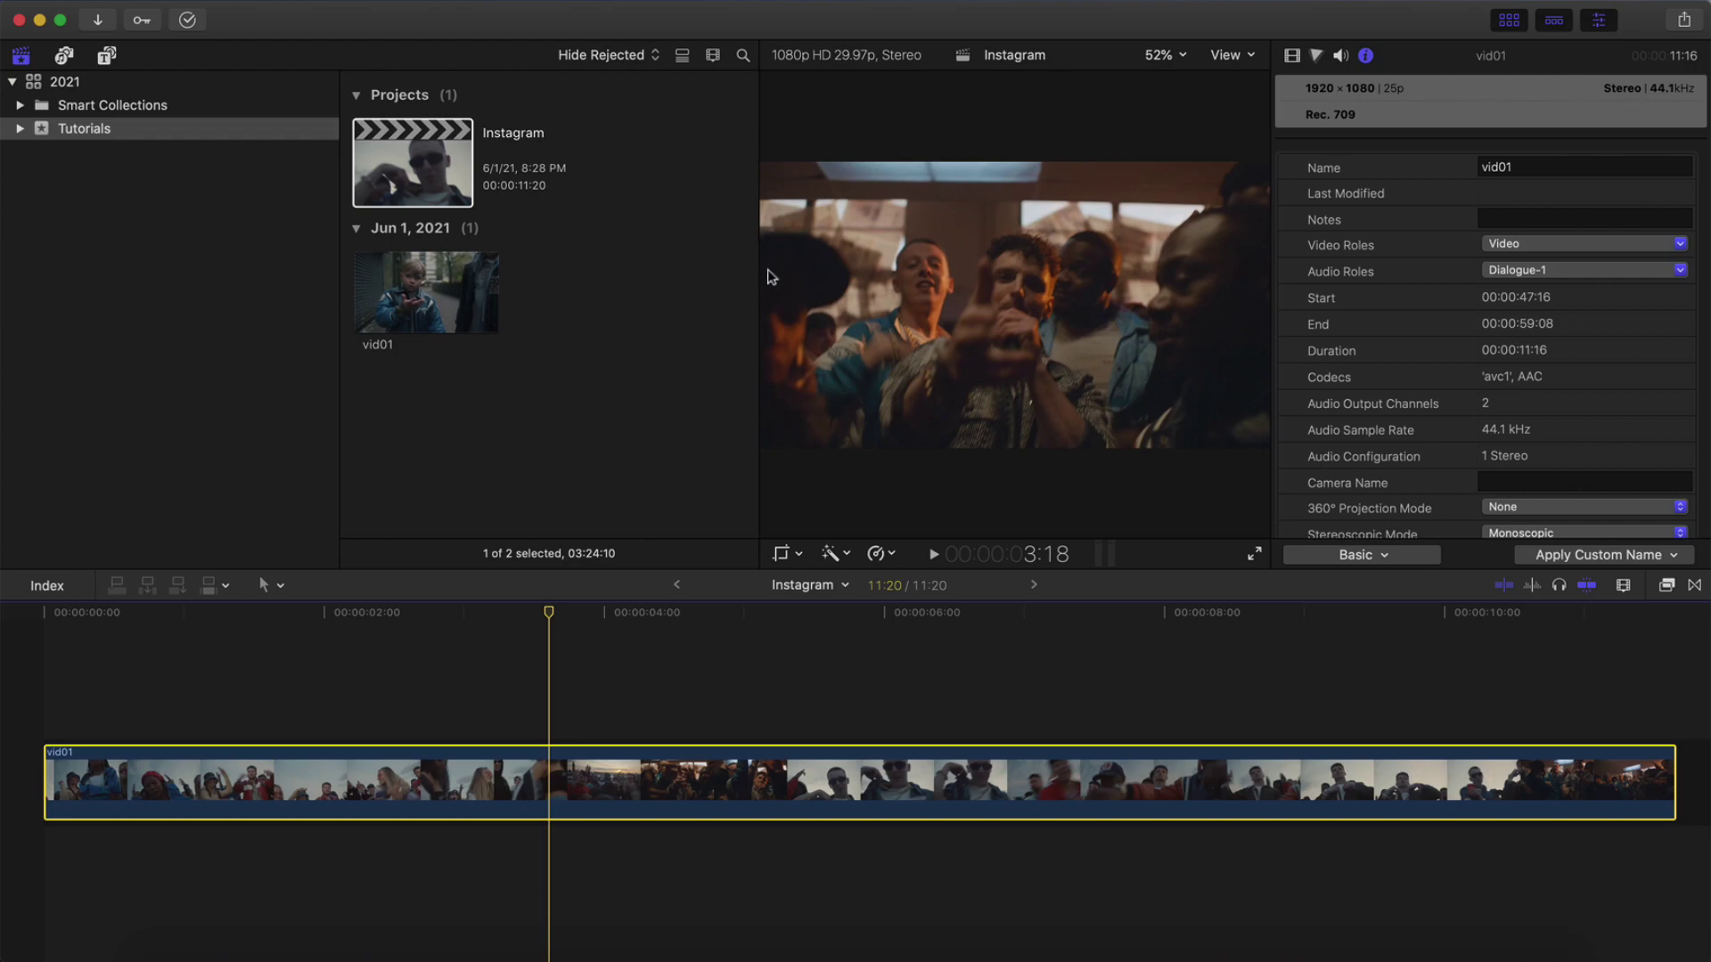
Step: Open the Instagram project's settings and enter a custom 1080 × 1350 resolution
left_click(401, 133)
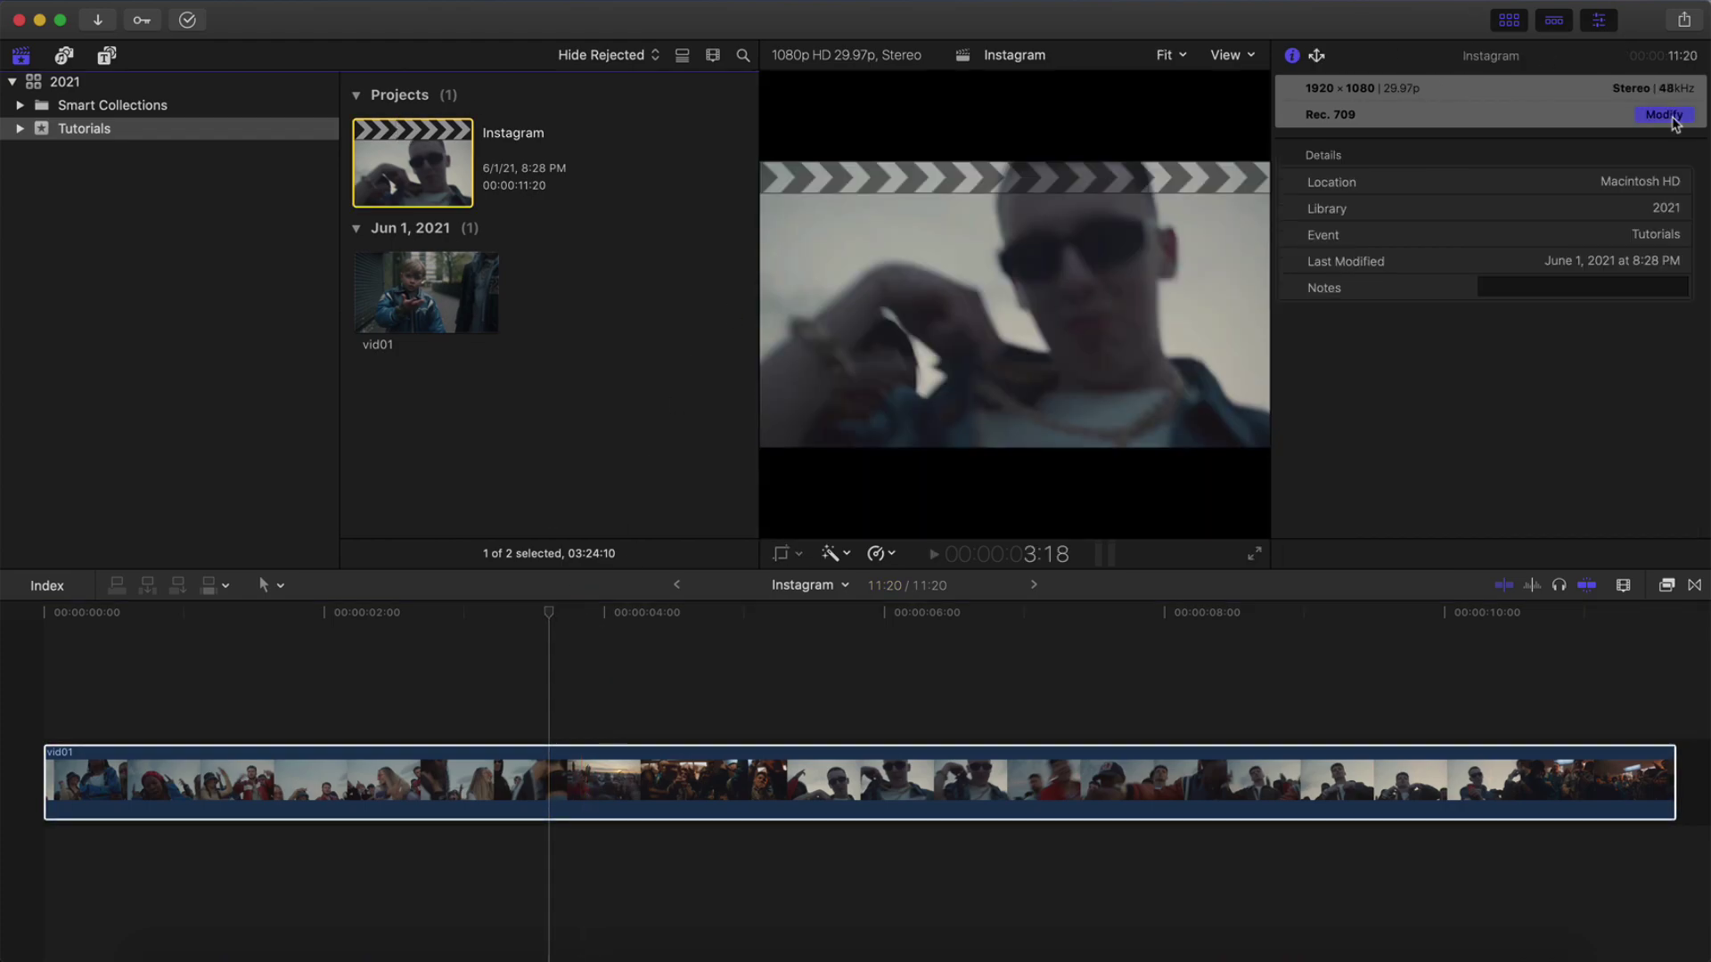
left_click(1664, 114)
left_click(744, 129)
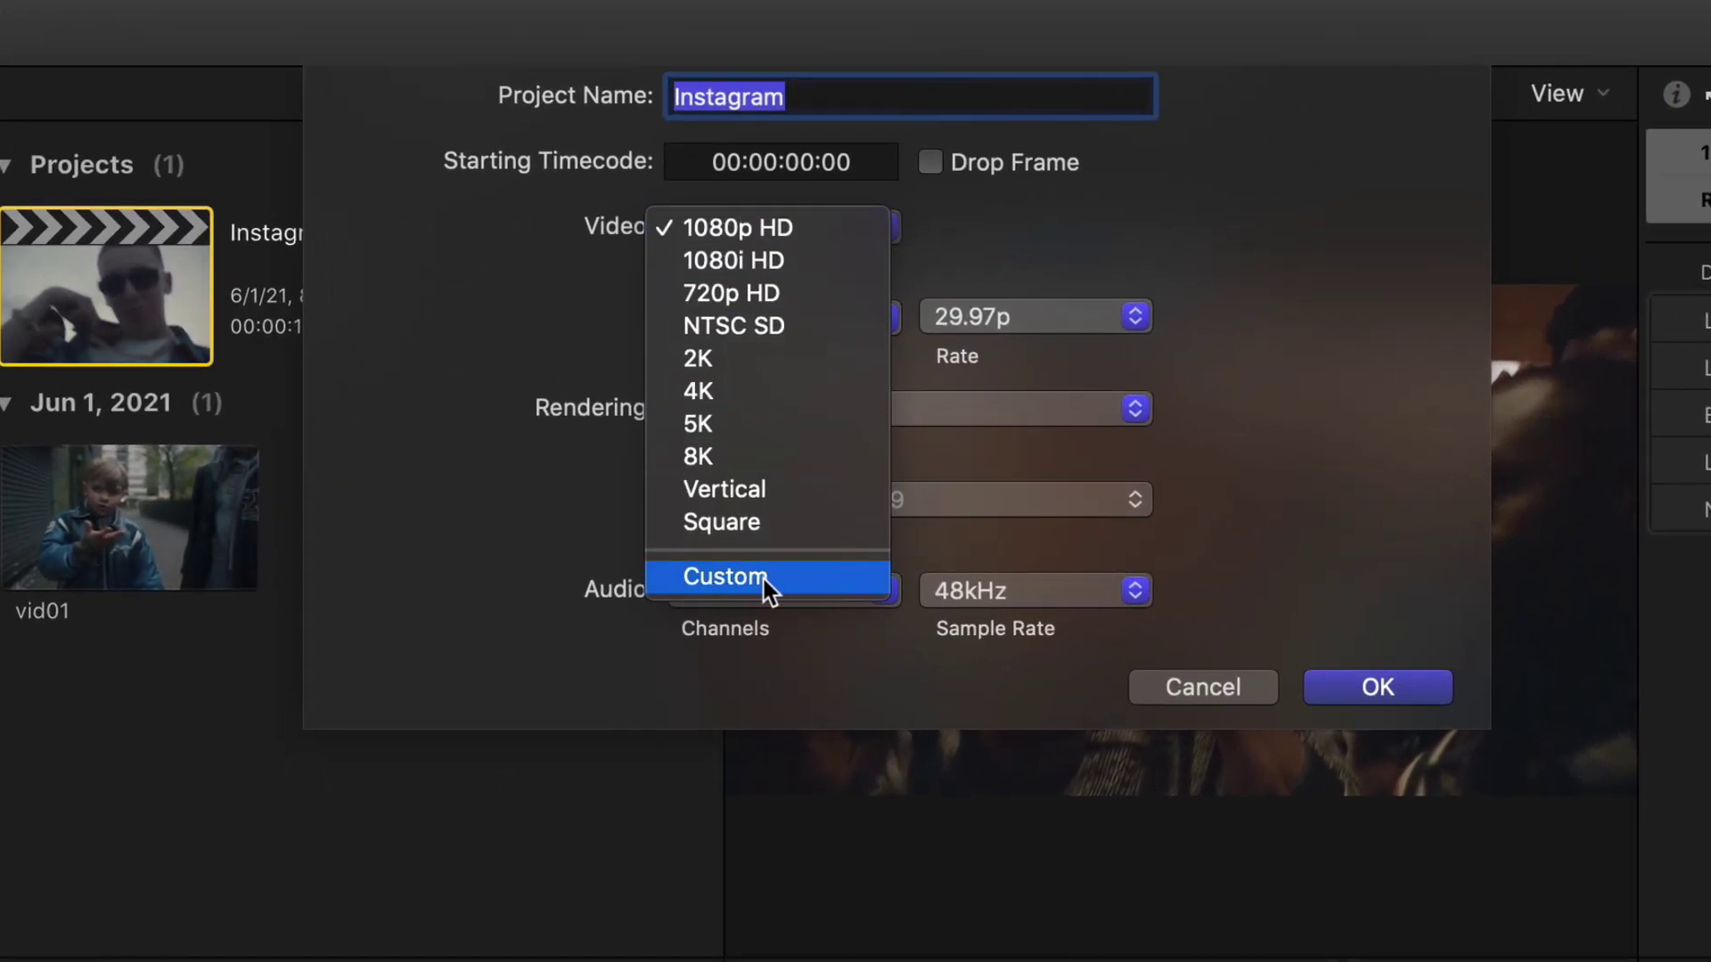
left_click(767, 588)
double_click(753, 319)
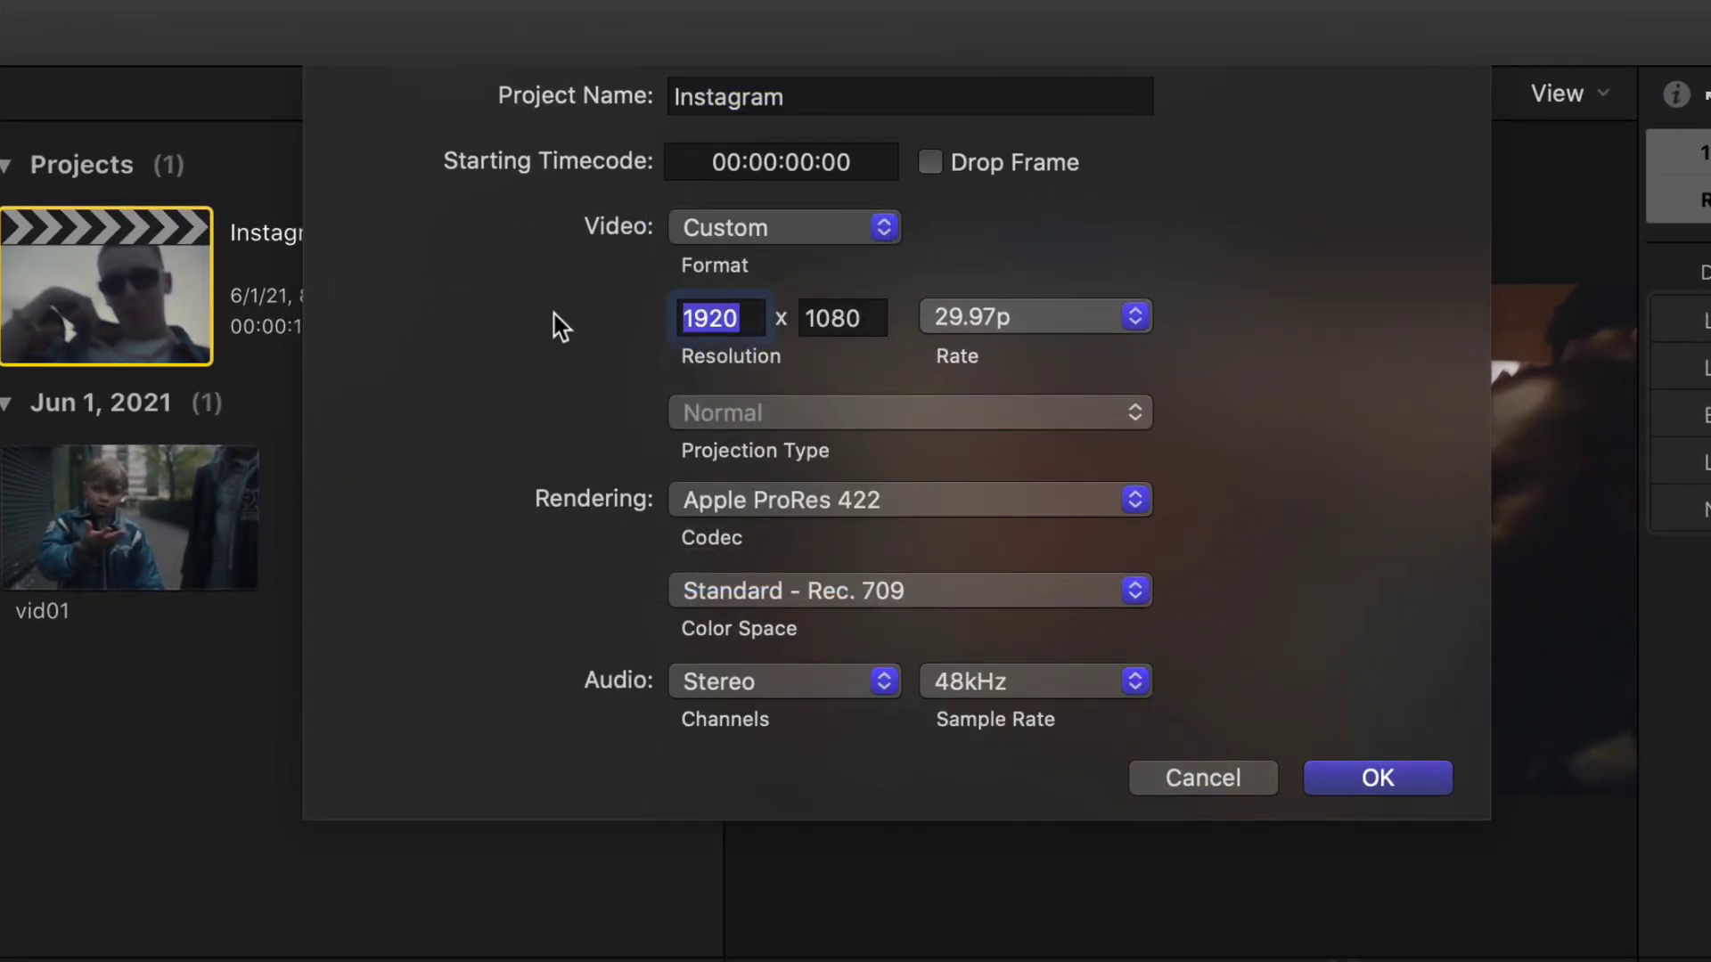
type("1080")
key("Tab")
type("1350")
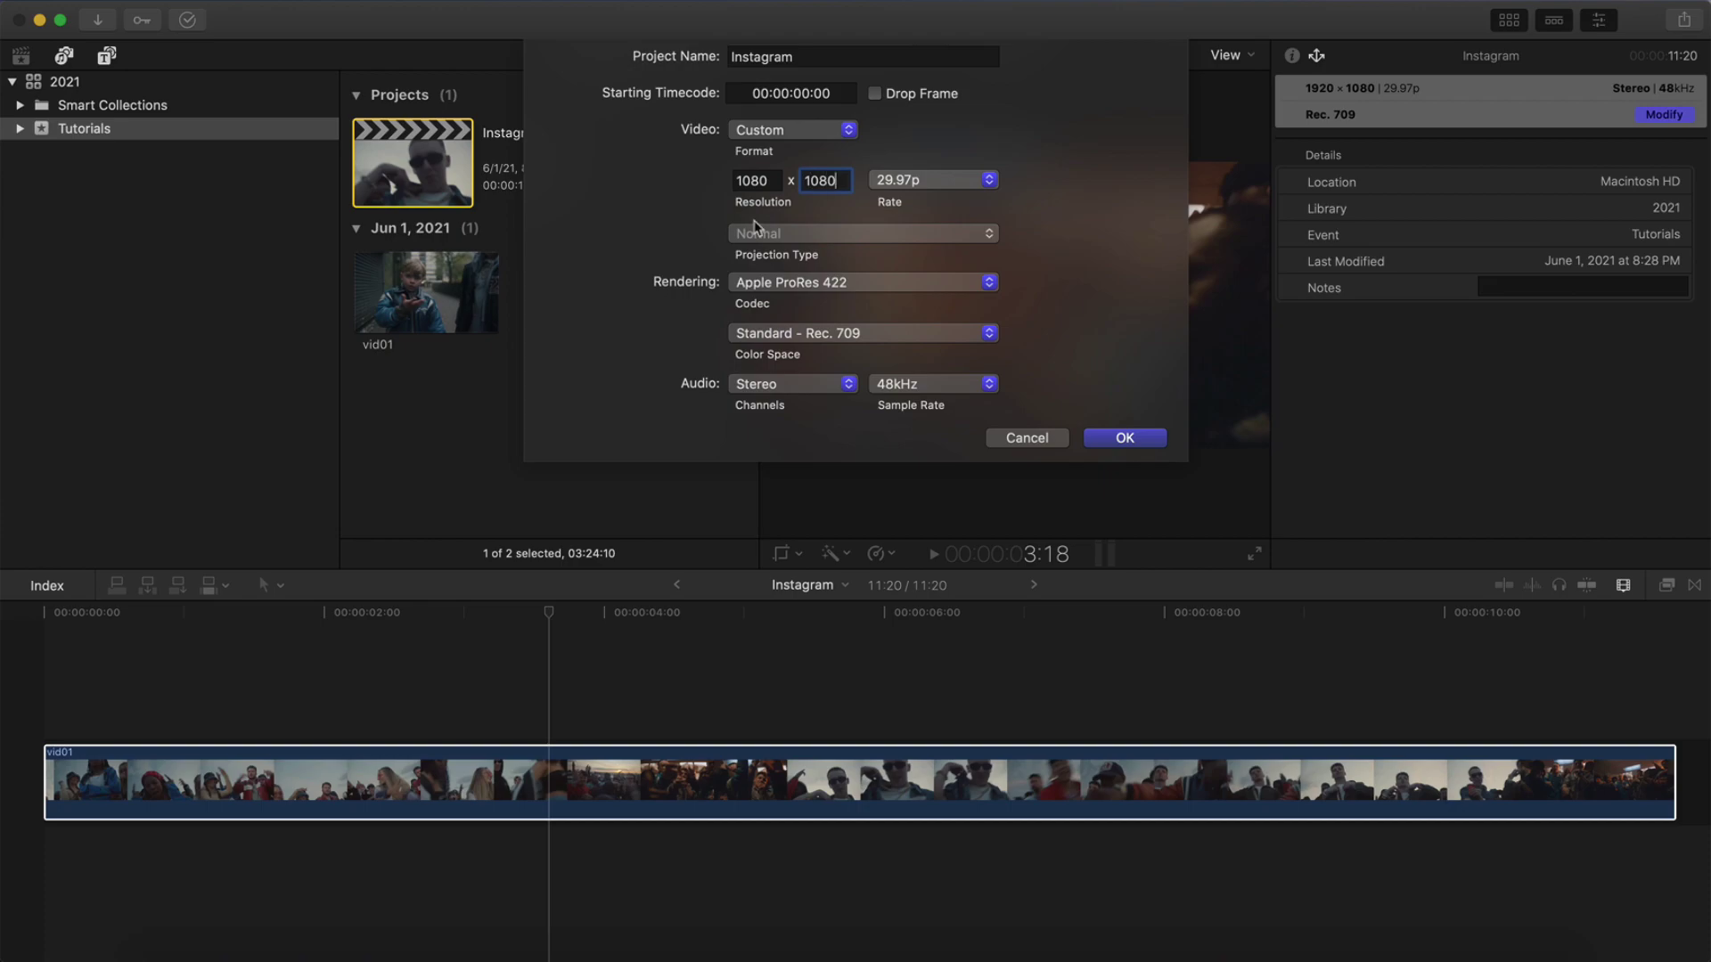
Step: Switch to the Square format at 1080x1080, keeping 29.97p and Apple ProRes 422
left_click(750, 131)
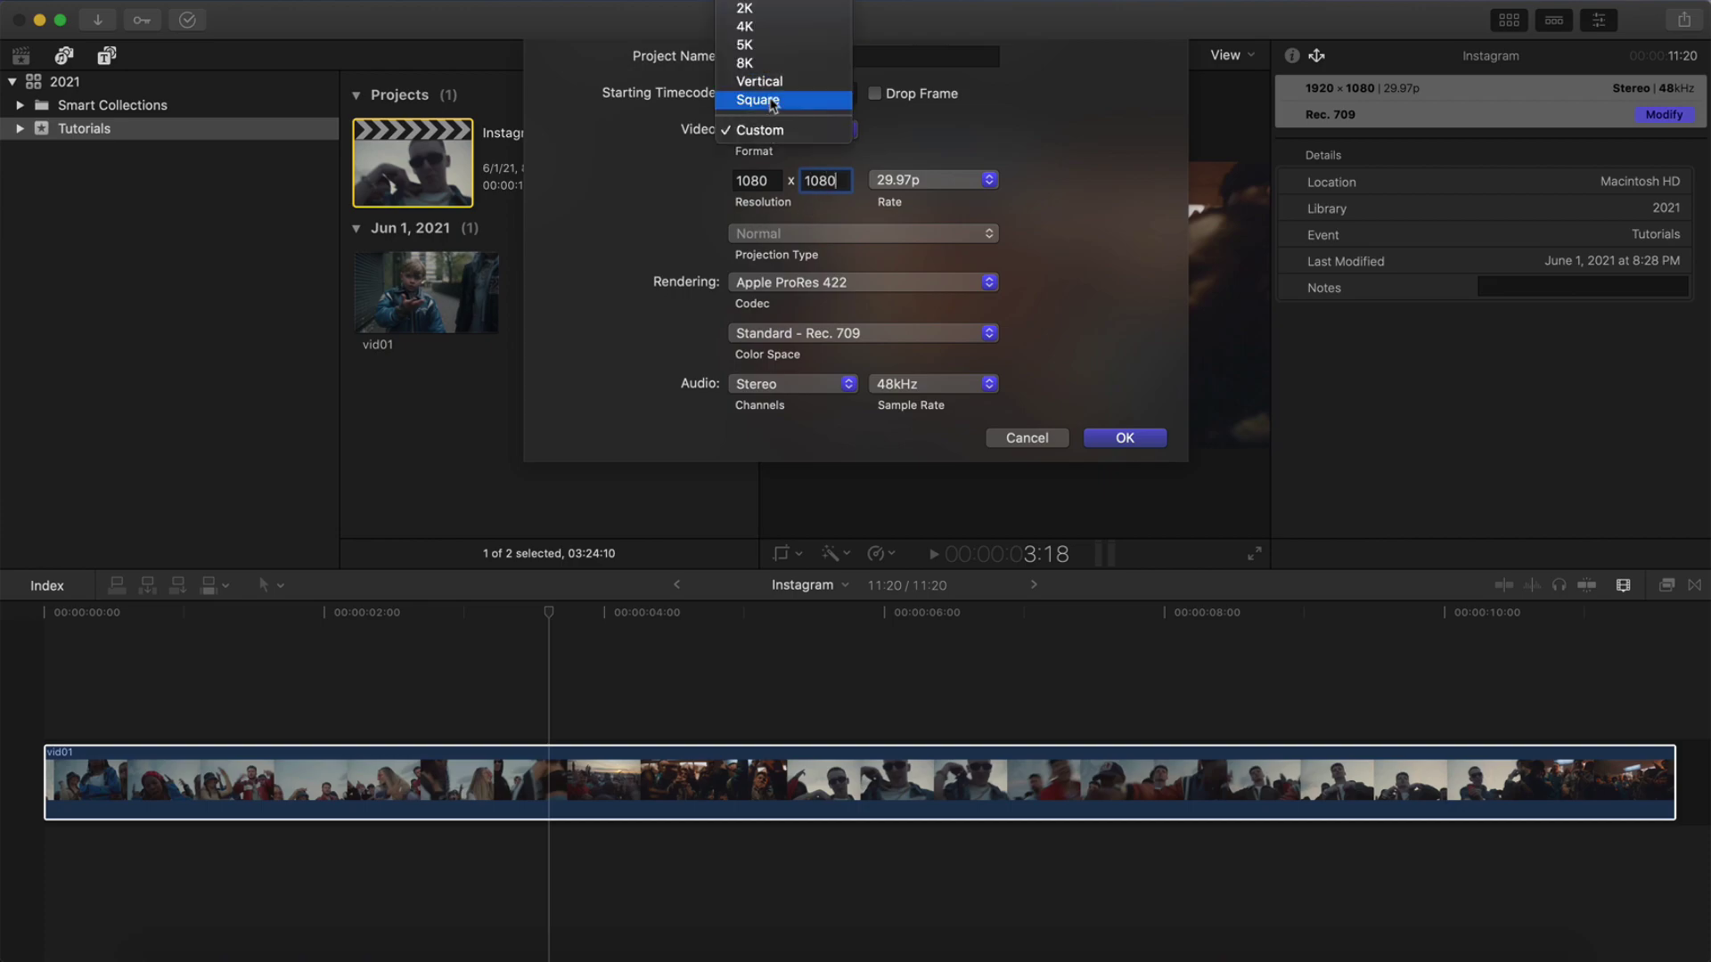
left_click(772, 102)
left_click(790, 233)
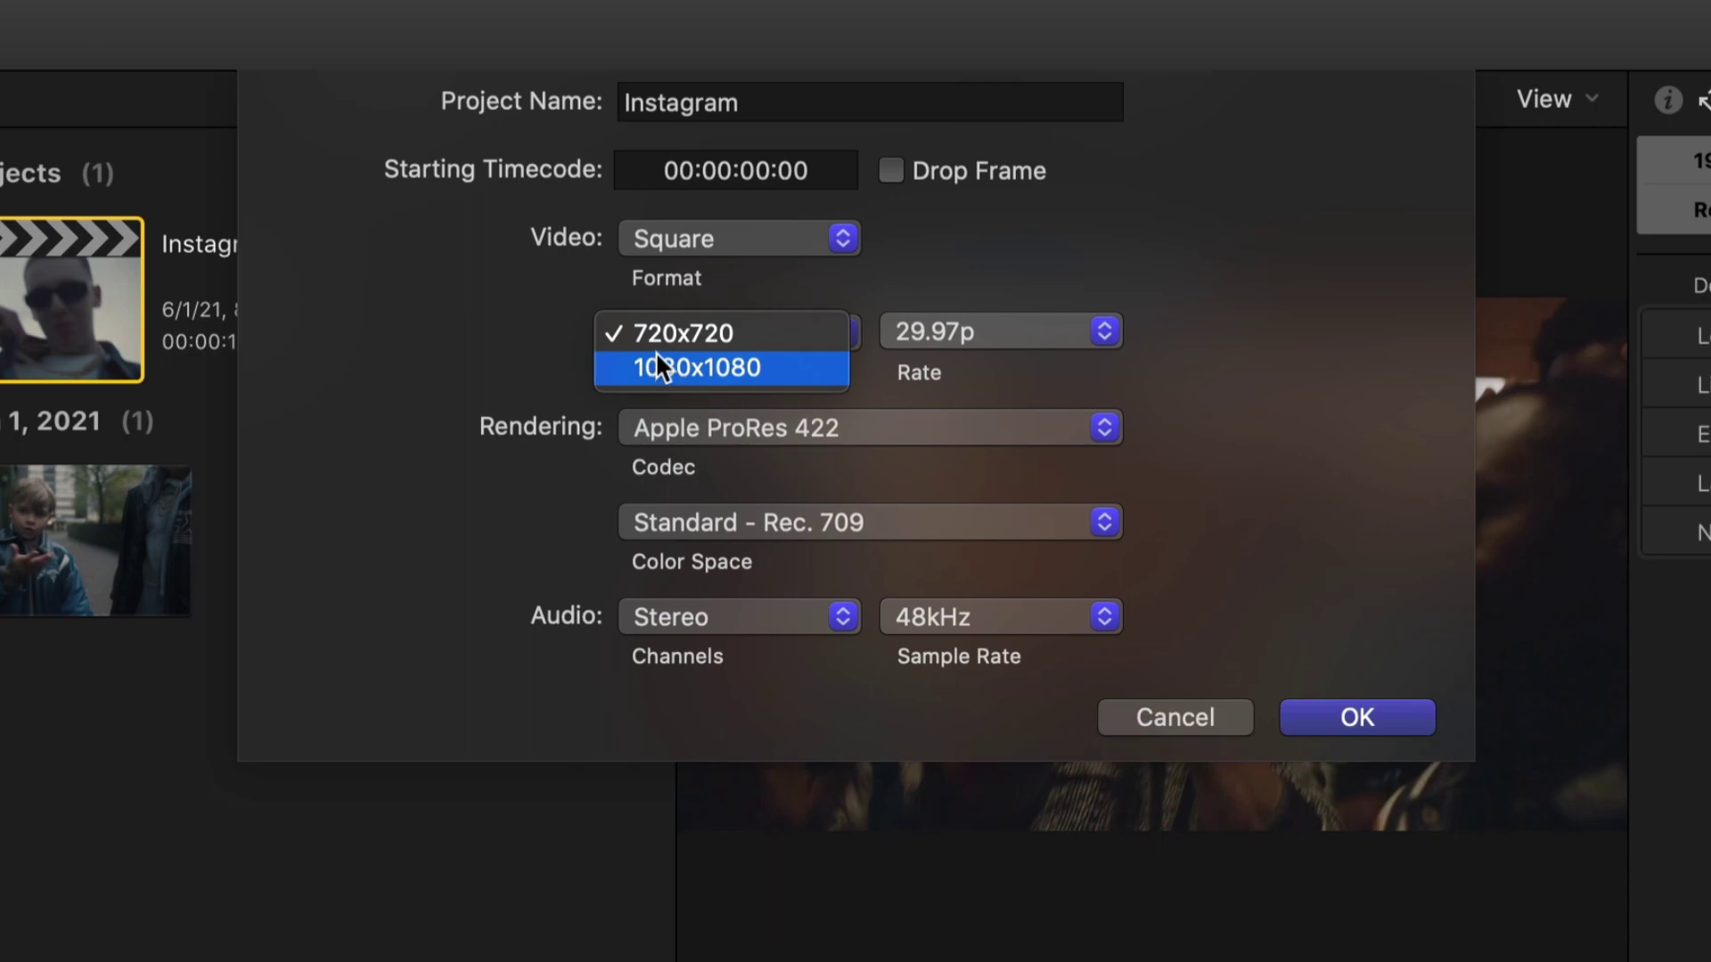
left_click(708, 361)
left_click(703, 333)
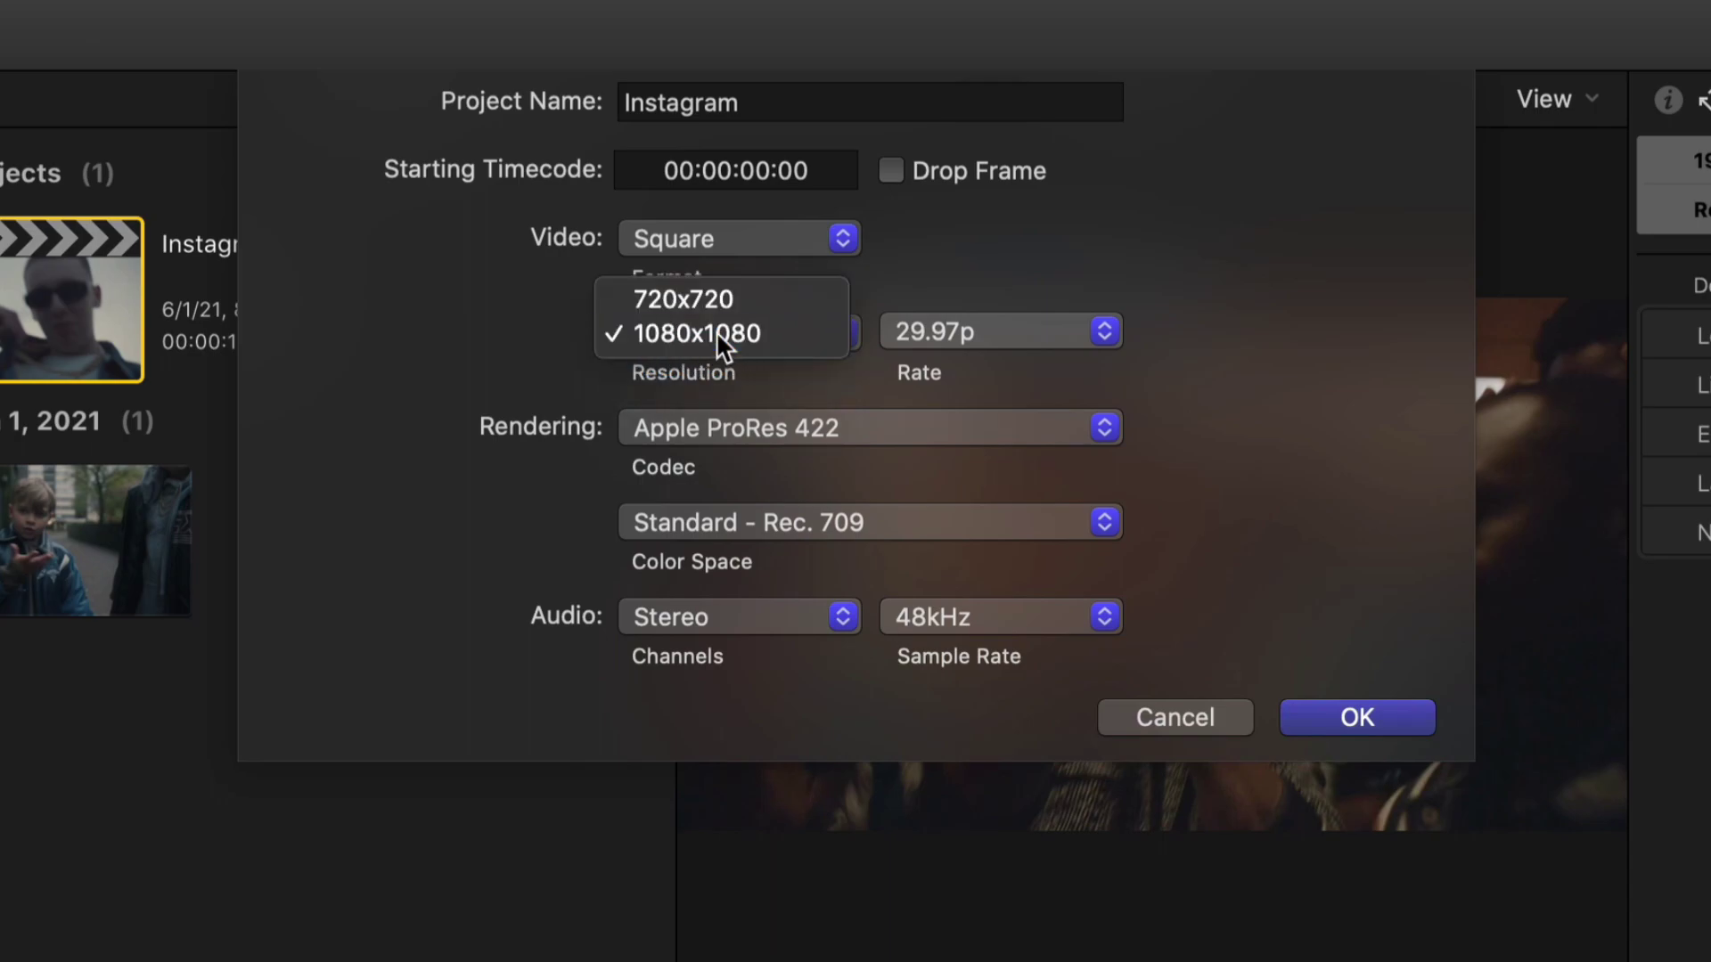
left_click(715, 330)
left_click(1014, 329)
left_click(994, 330)
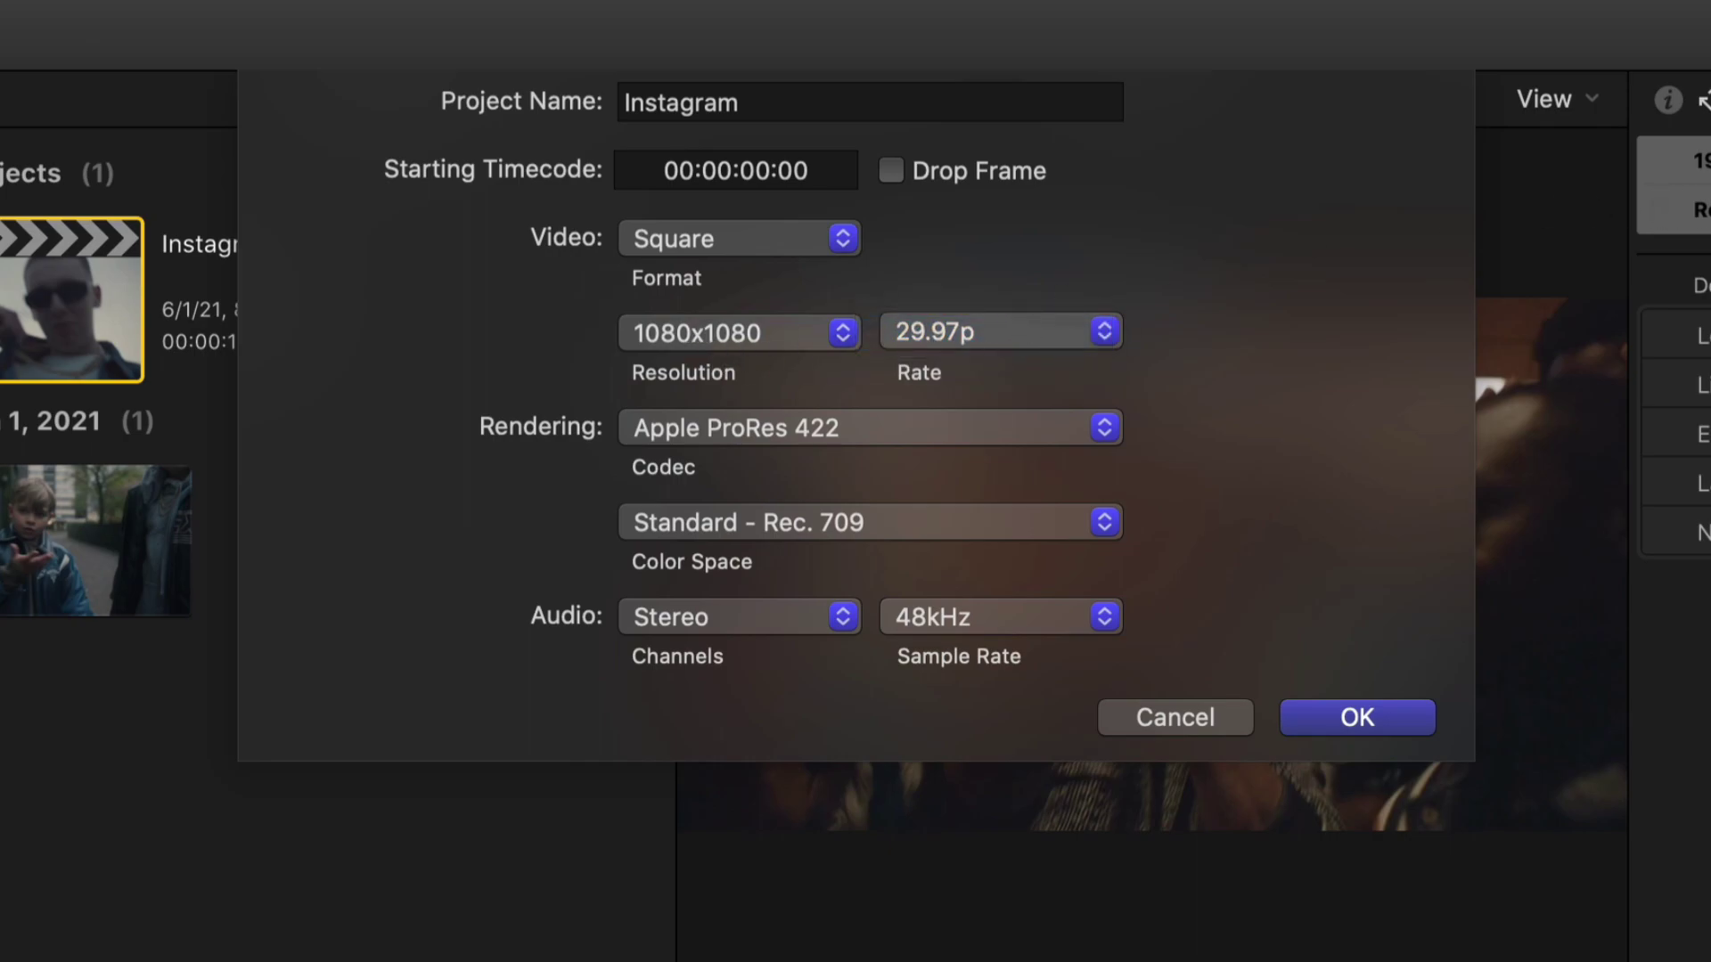
left_click(729, 430)
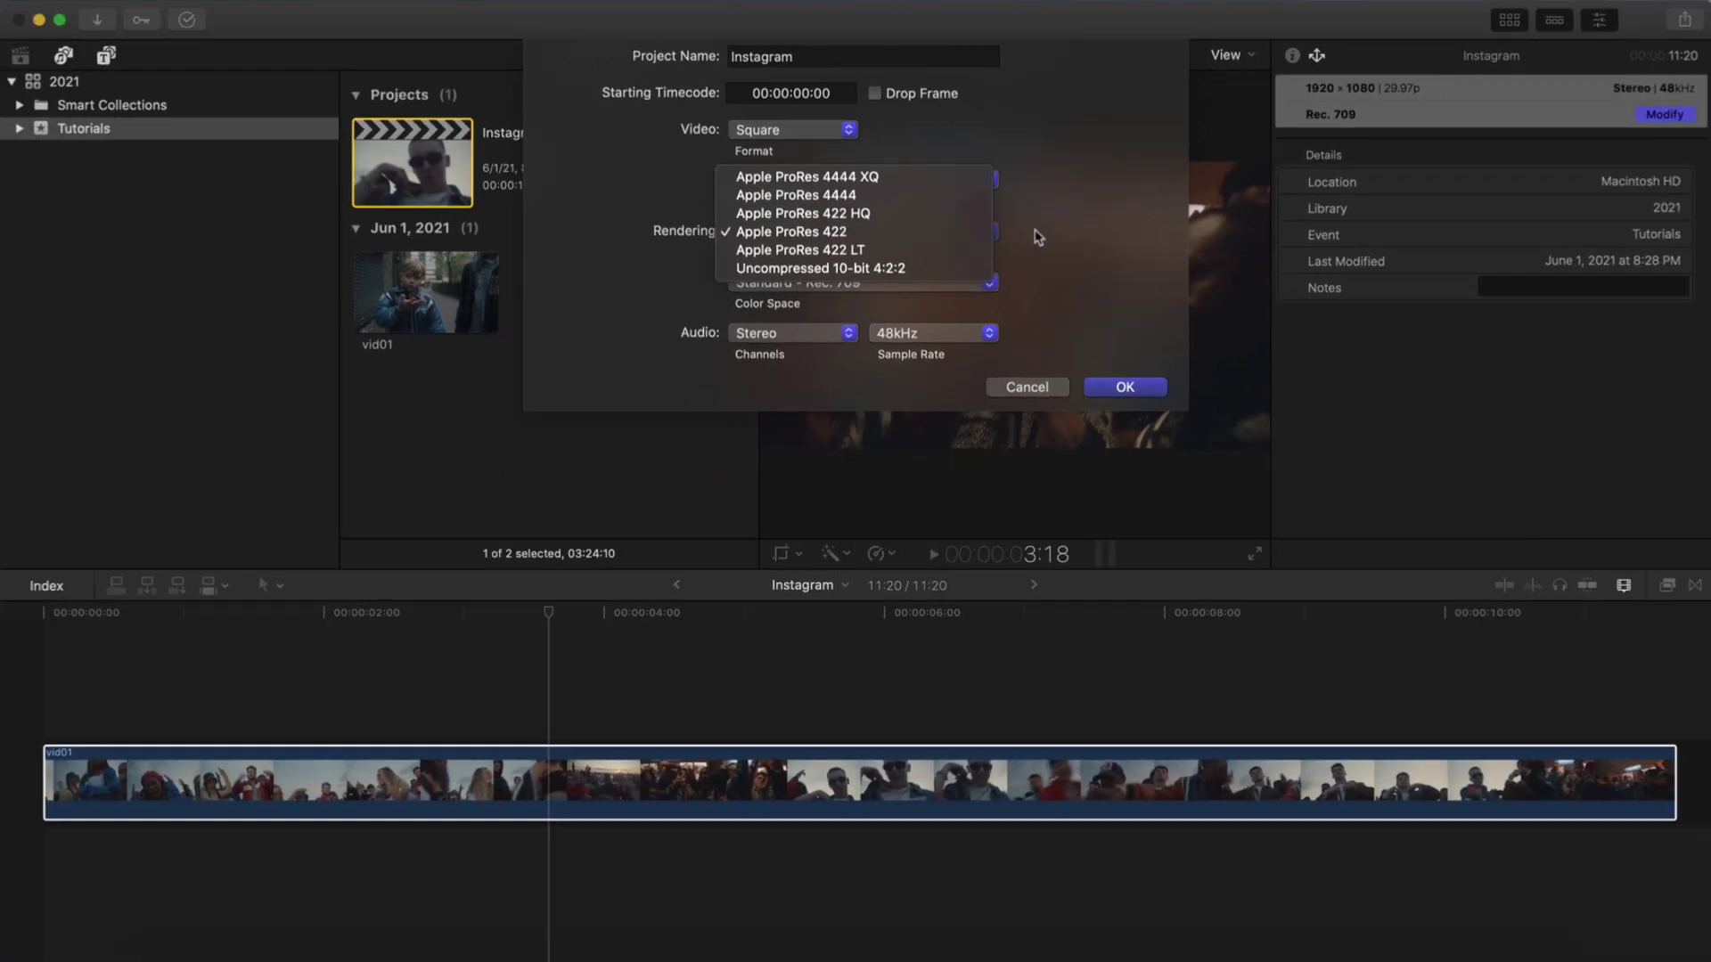
left_click(1037, 236)
left_click(814, 231)
left_click(814, 233)
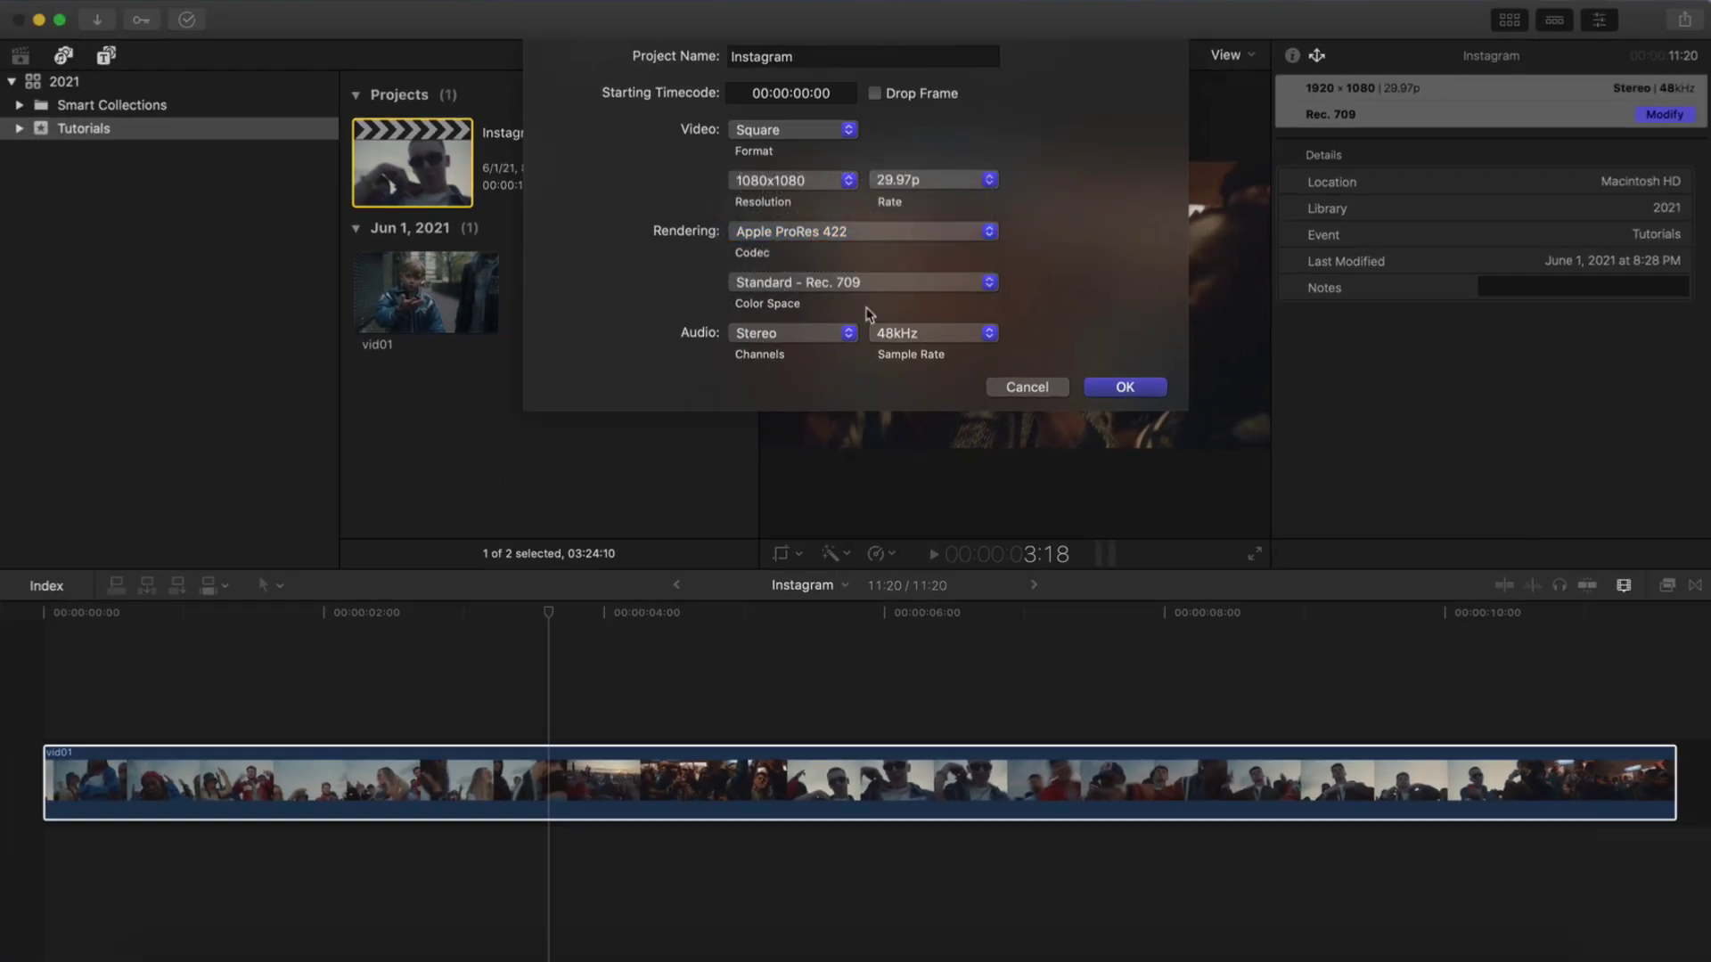
Step: Apply the square project settings, hide the browser, and skim the clip's first seconds
left_click(1125, 387)
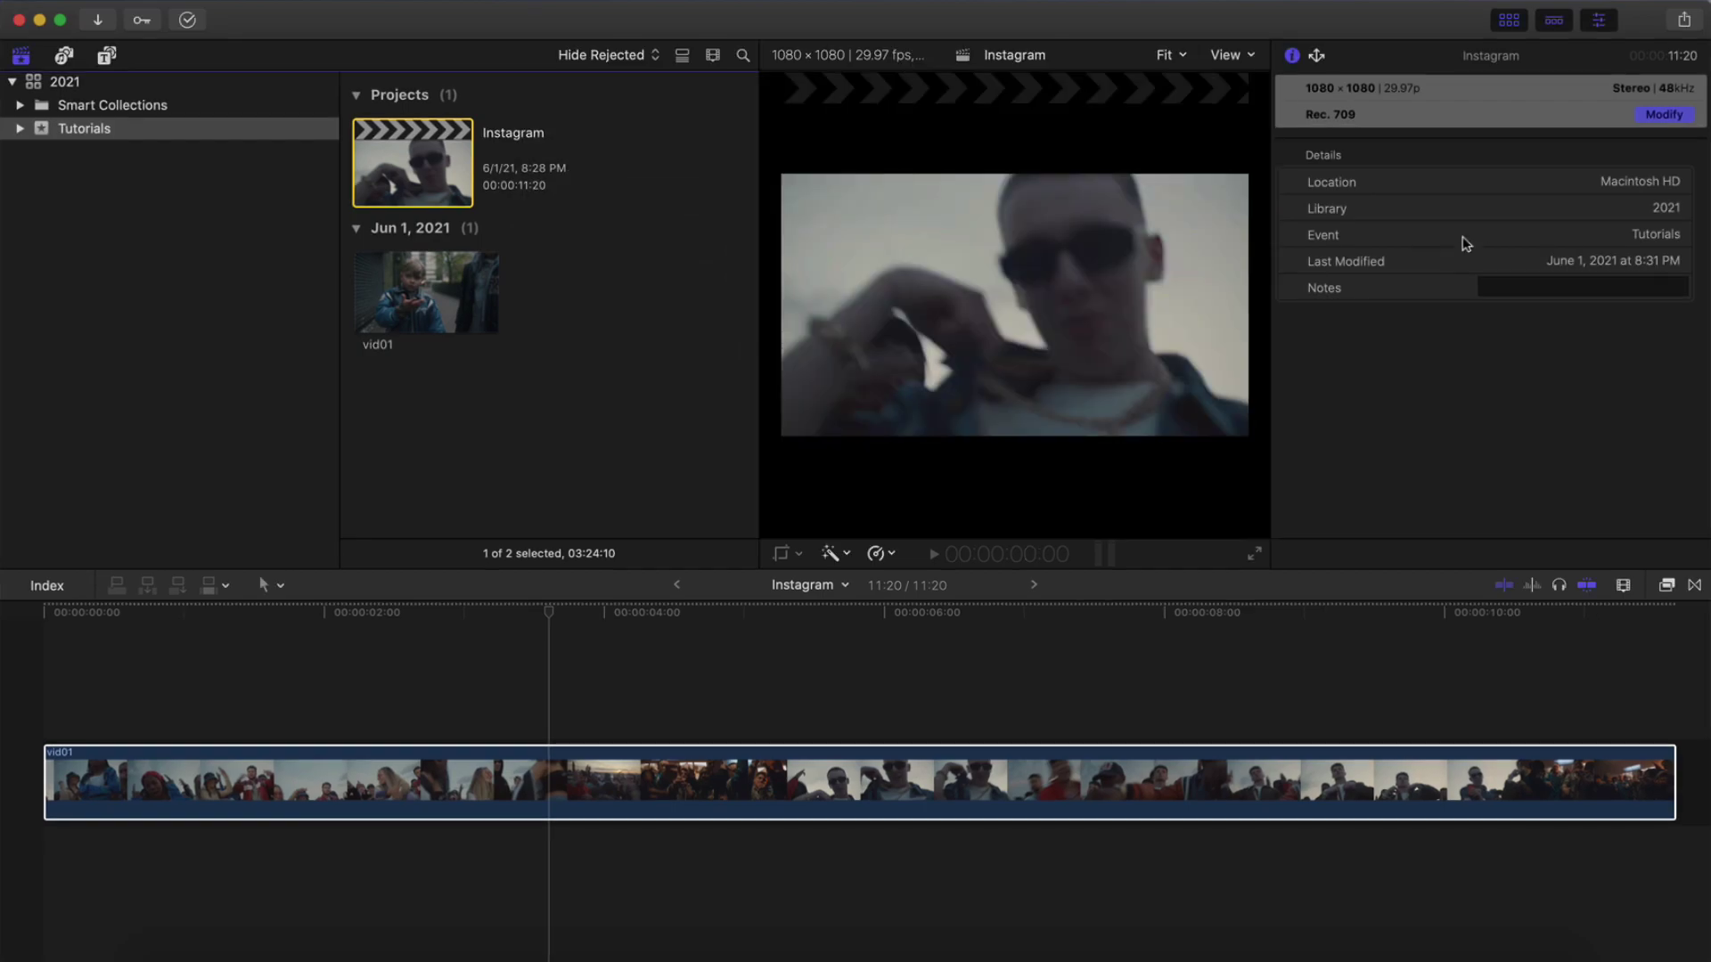
left_click(1508, 19)
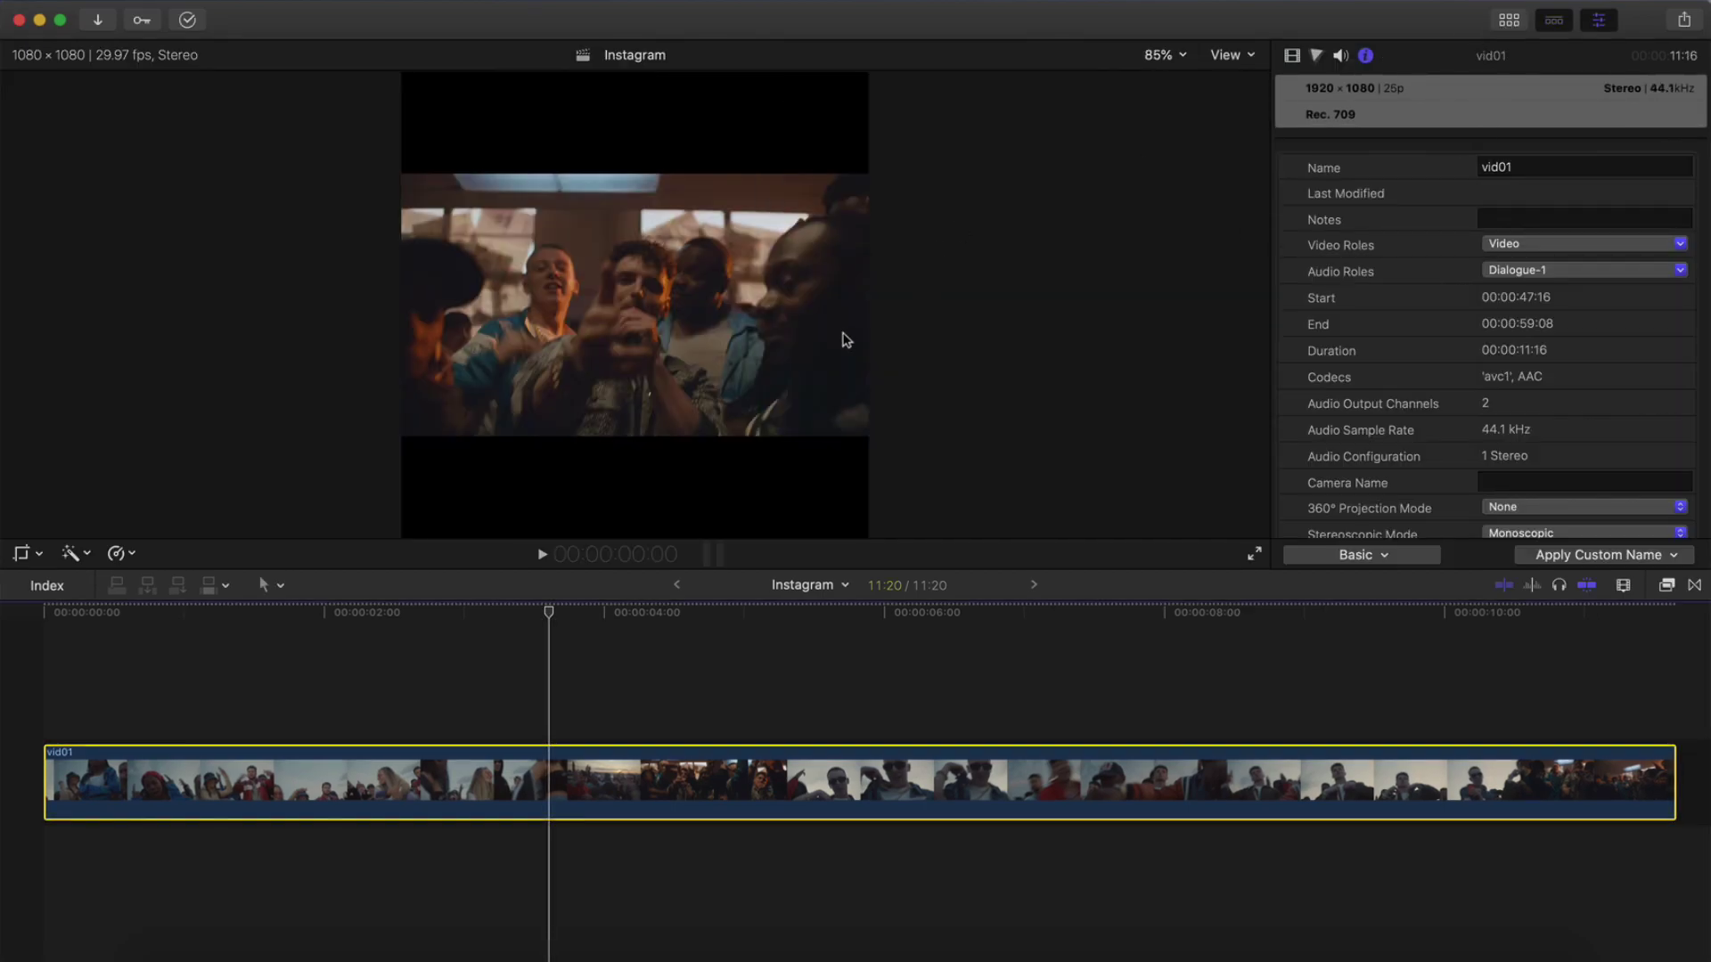
left_click_drag(442, 613, 368, 613)
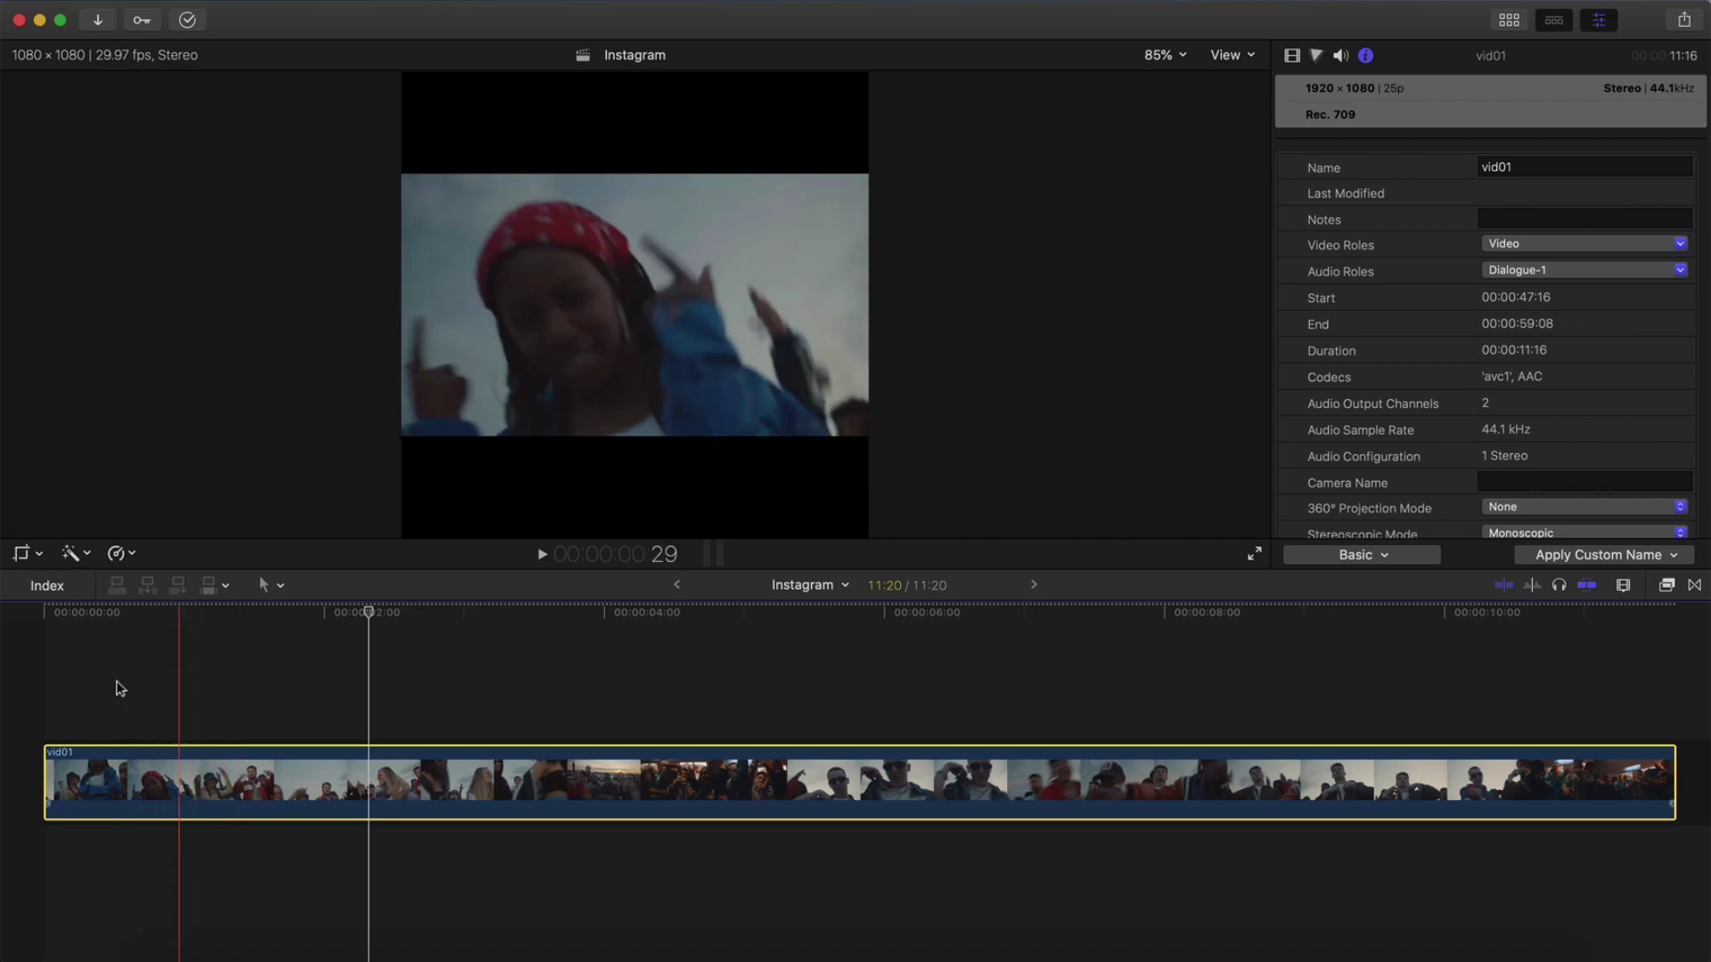
left_click(23, 555)
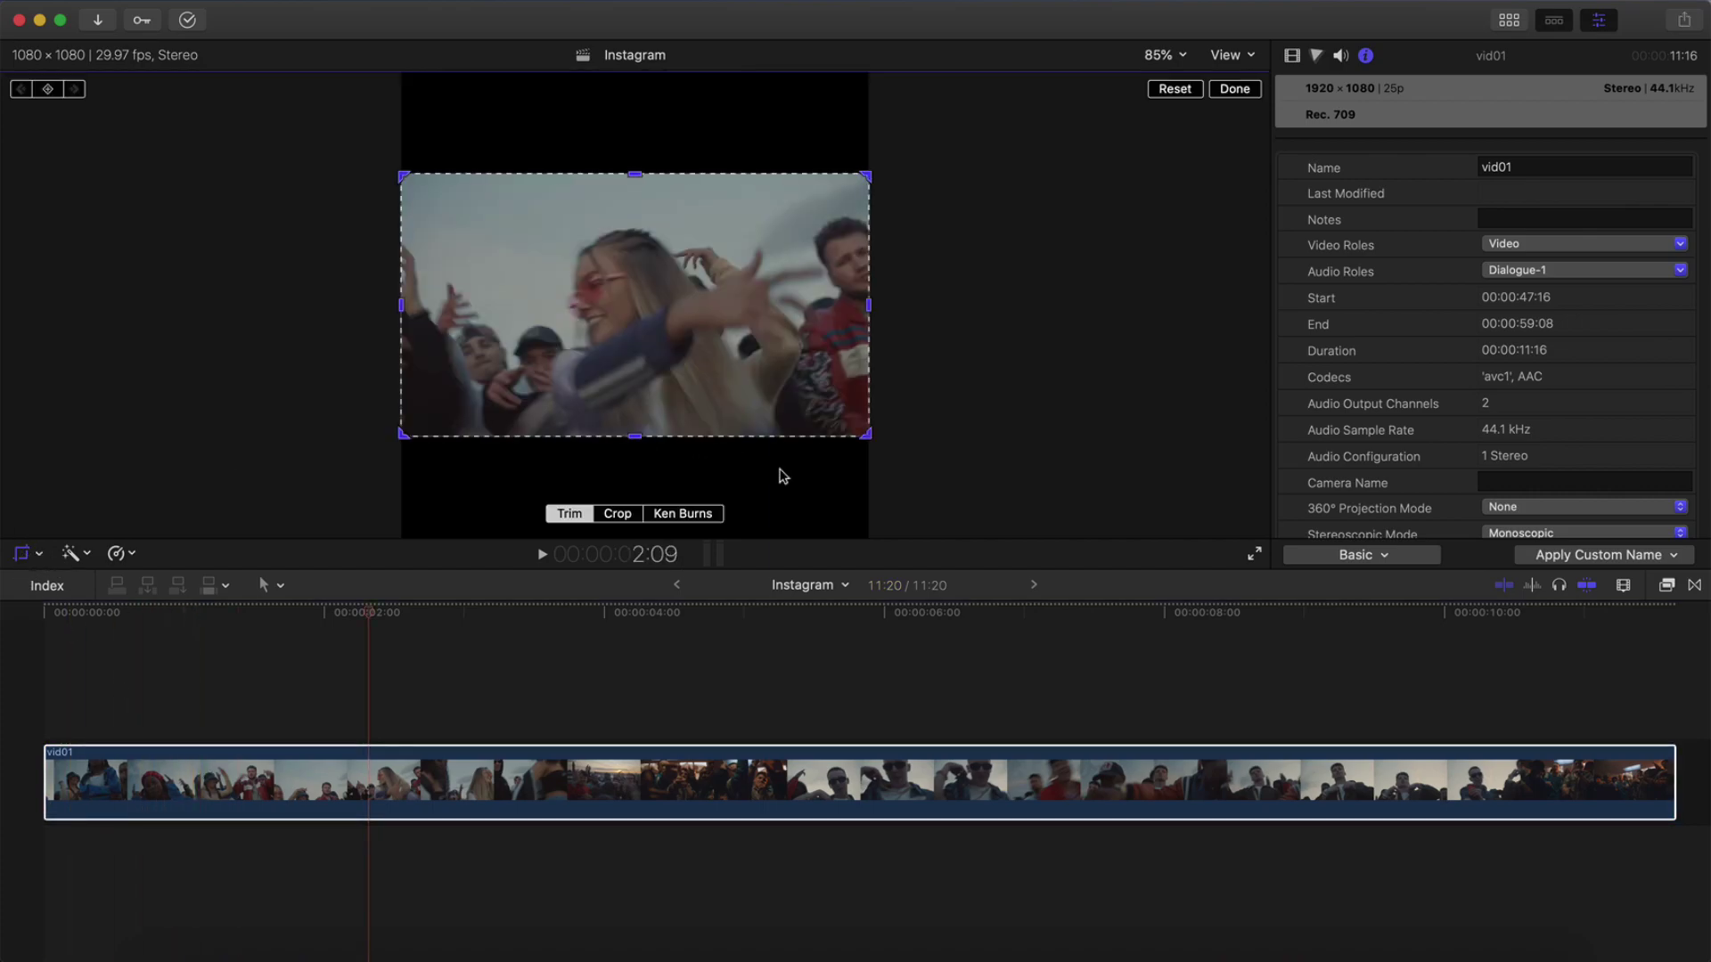
left_click(620, 779)
left_click_drag(653, 610, 484, 611)
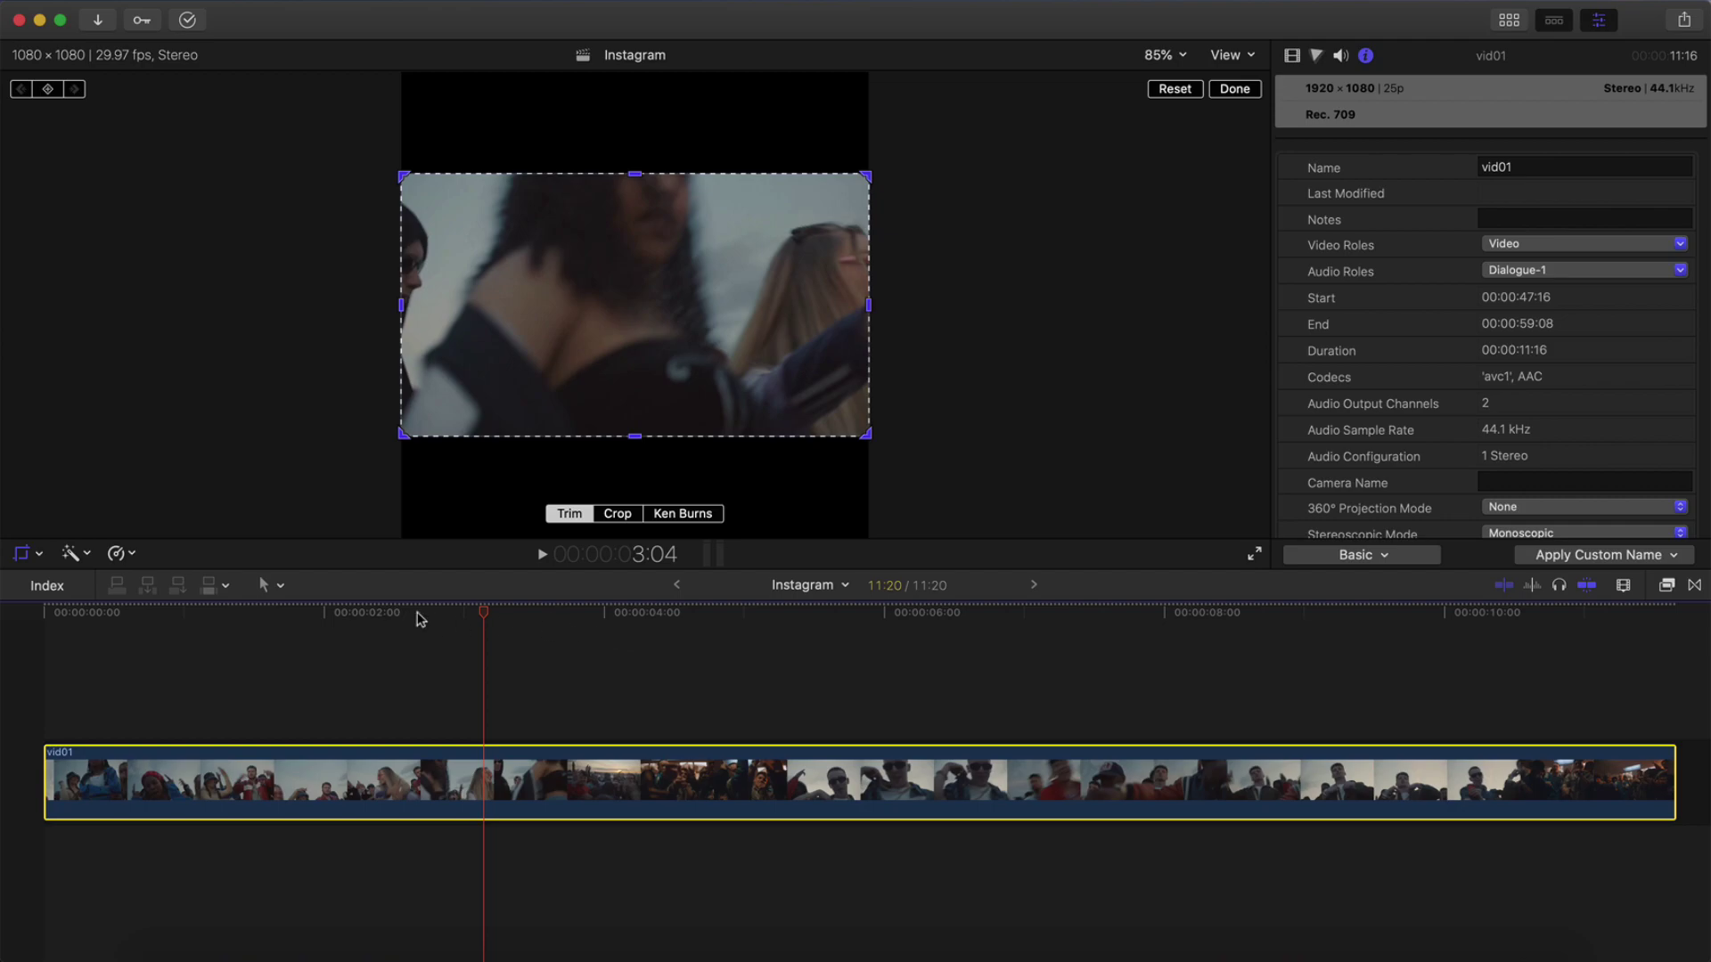
left_click_drag(417, 613, 384, 624)
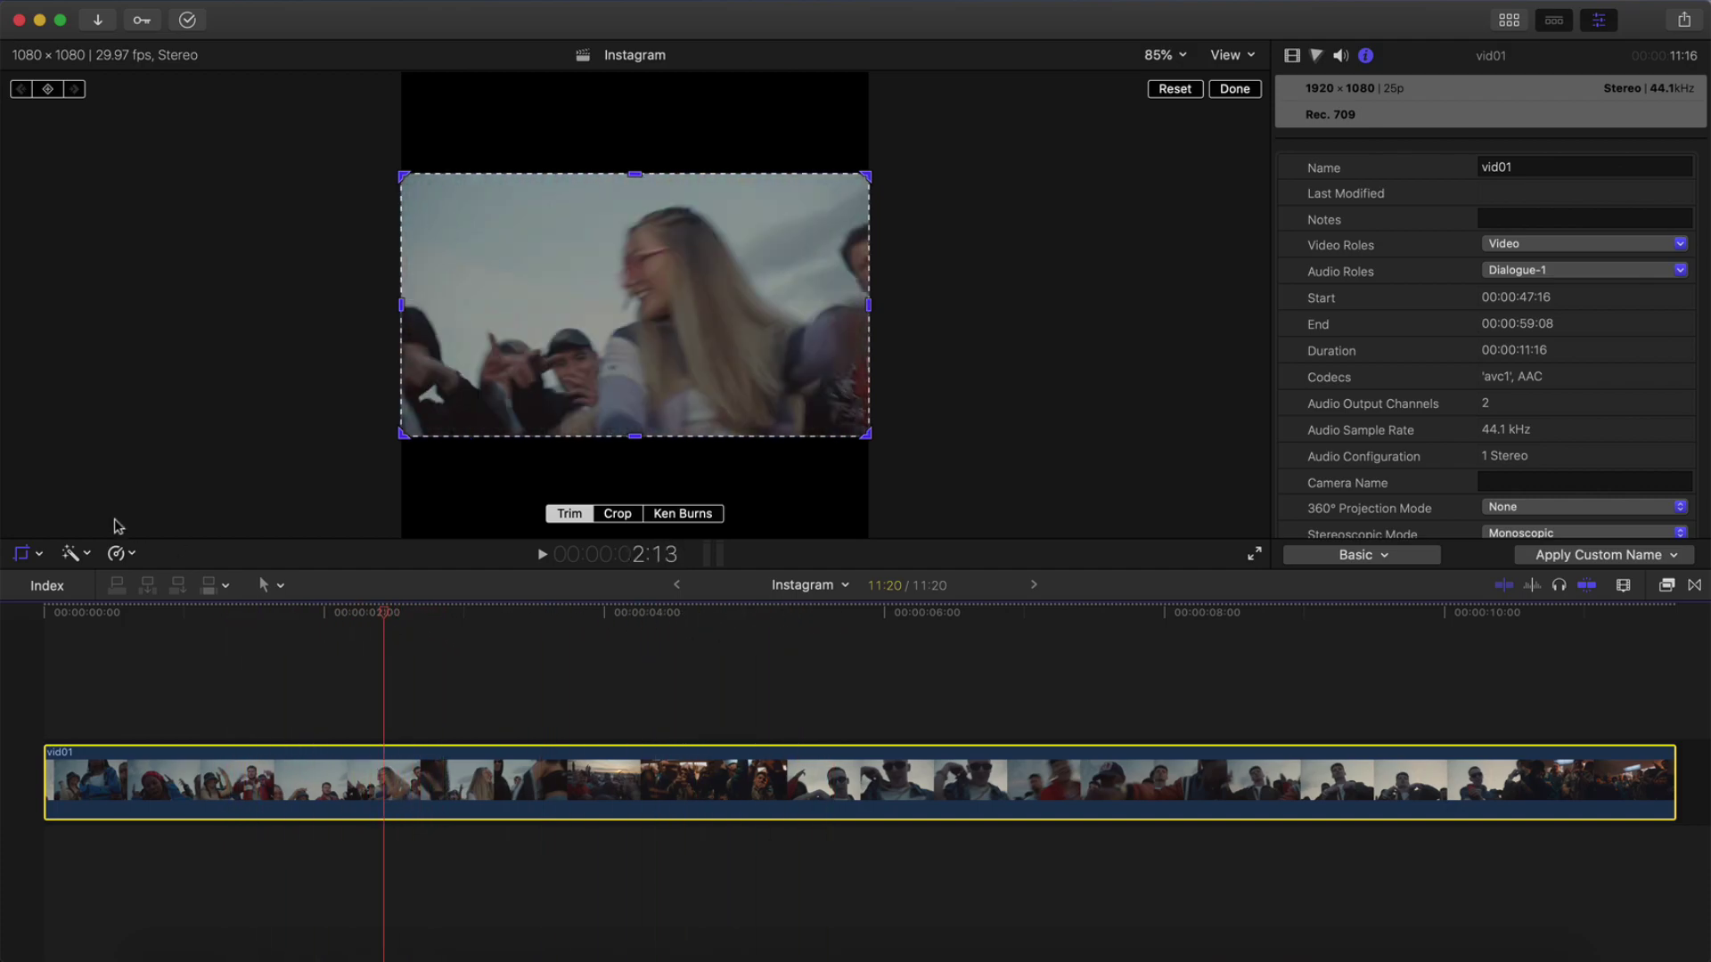
Step: Crop vid01 to a square filling the 1080x1080 frame and play it back from the start
left_click(38, 555)
left_click(69, 581)
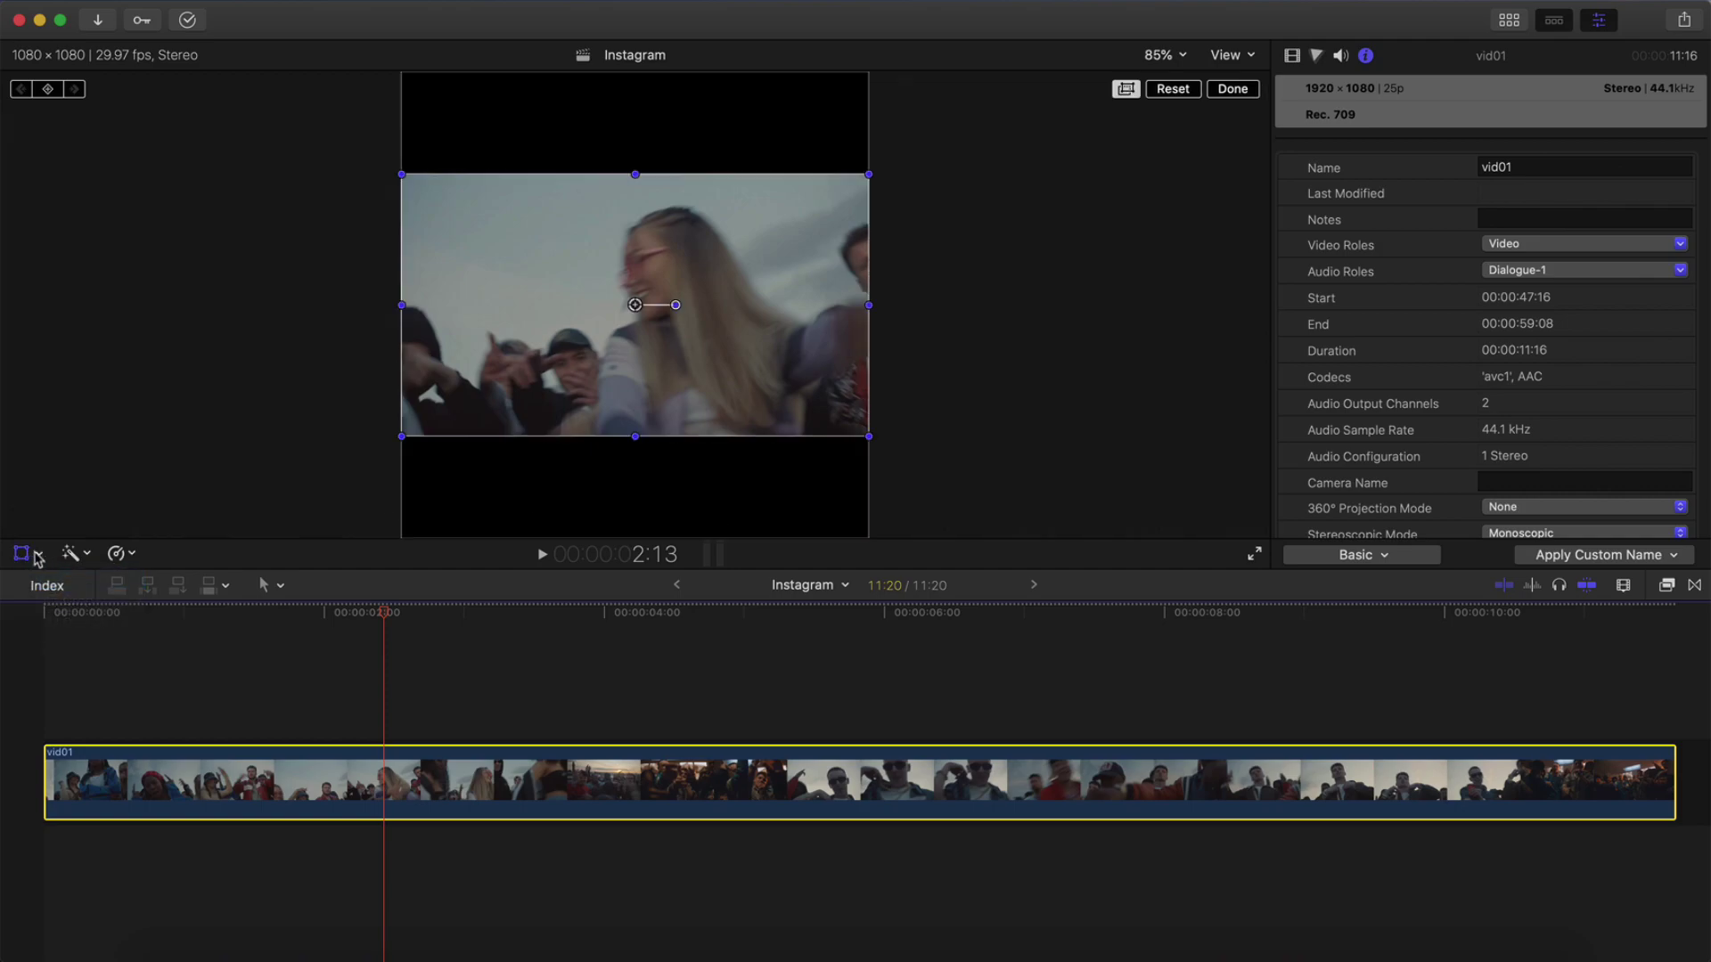
left_click(38, 554)
left_click(71, 602)
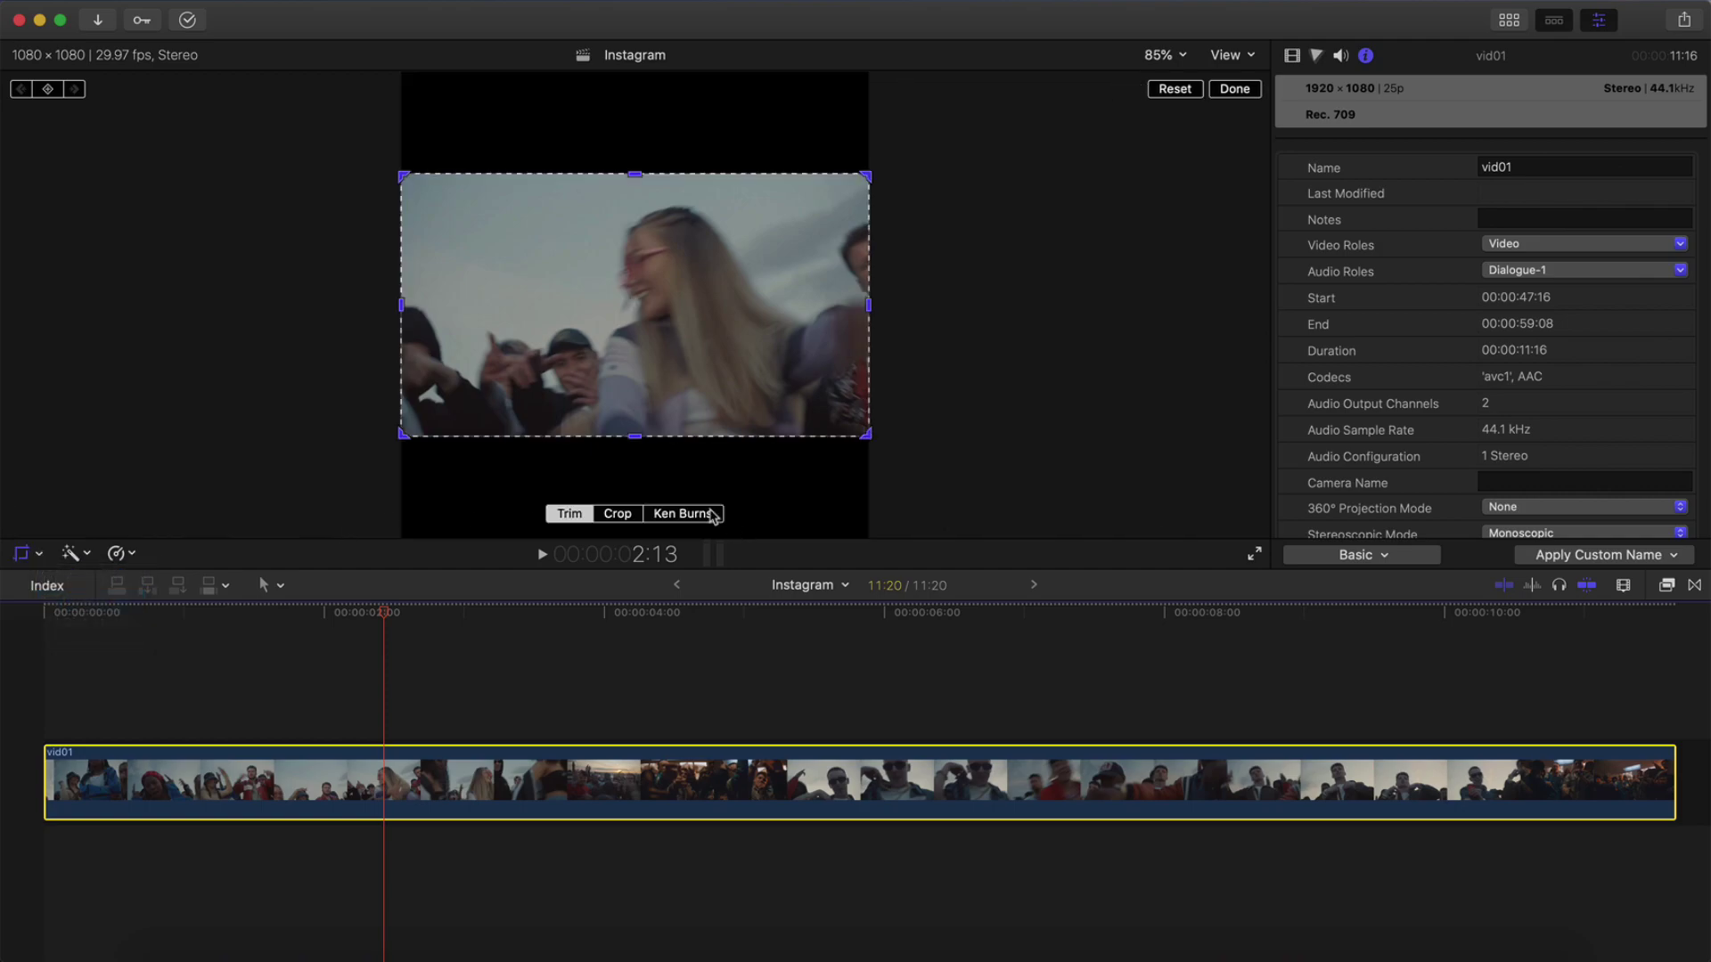
left_click(615, 514)
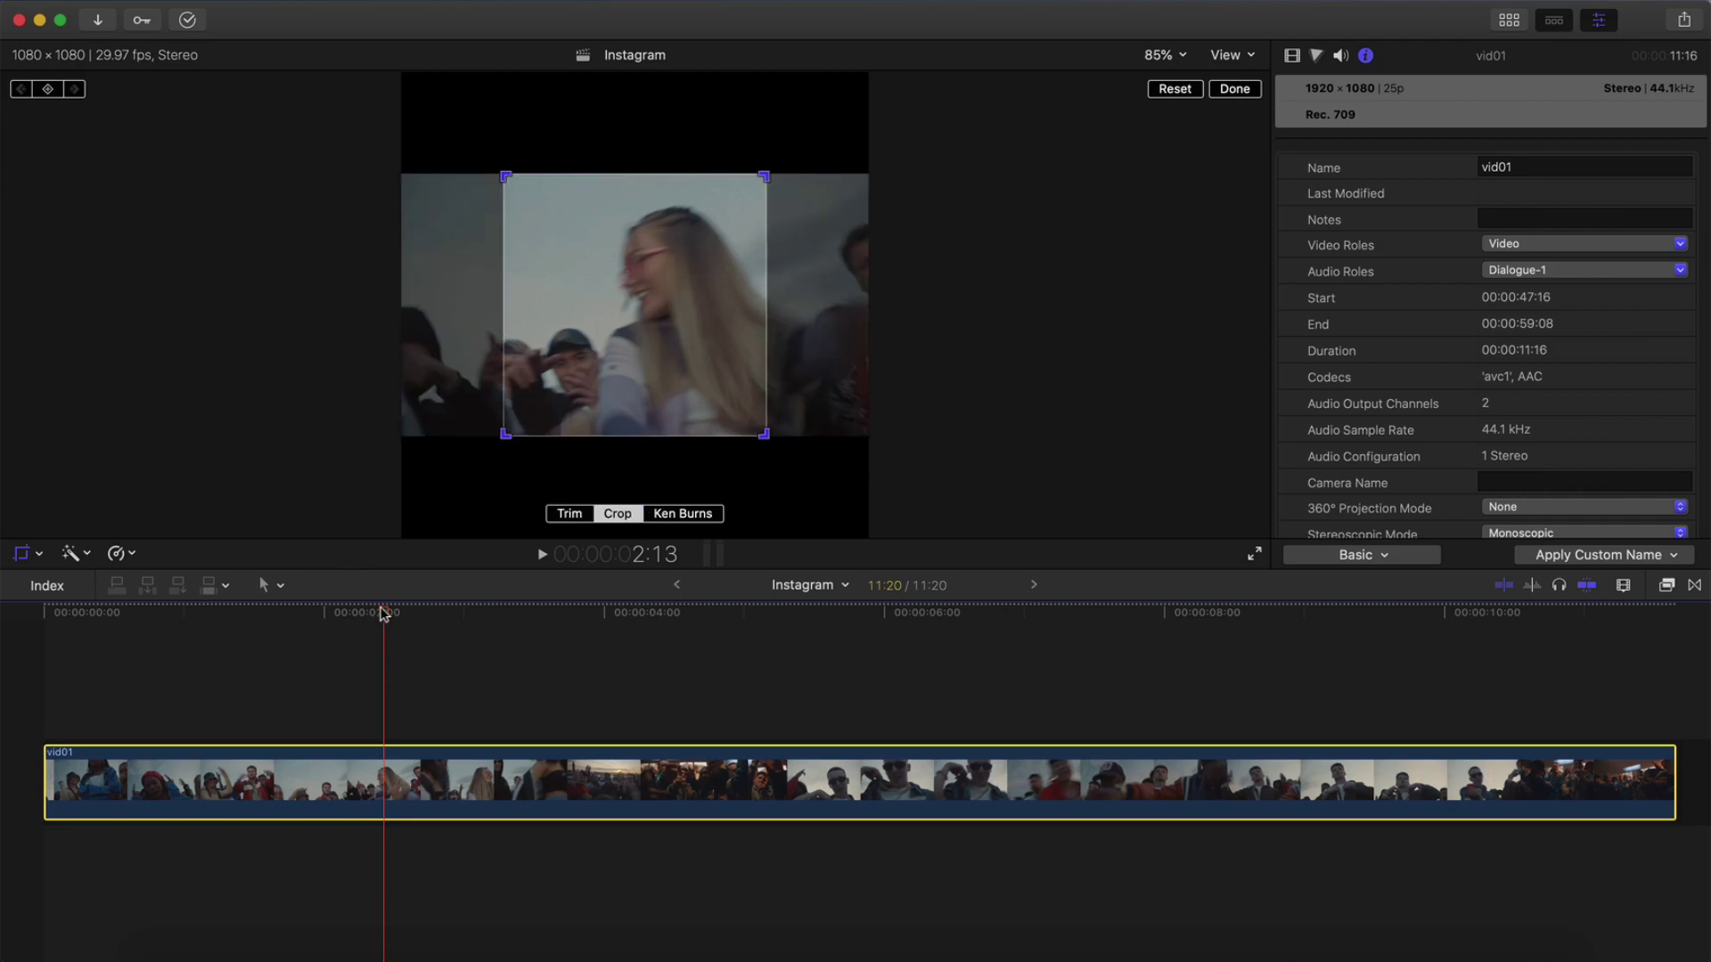
left_click_drag(385, 614, 322, 612)
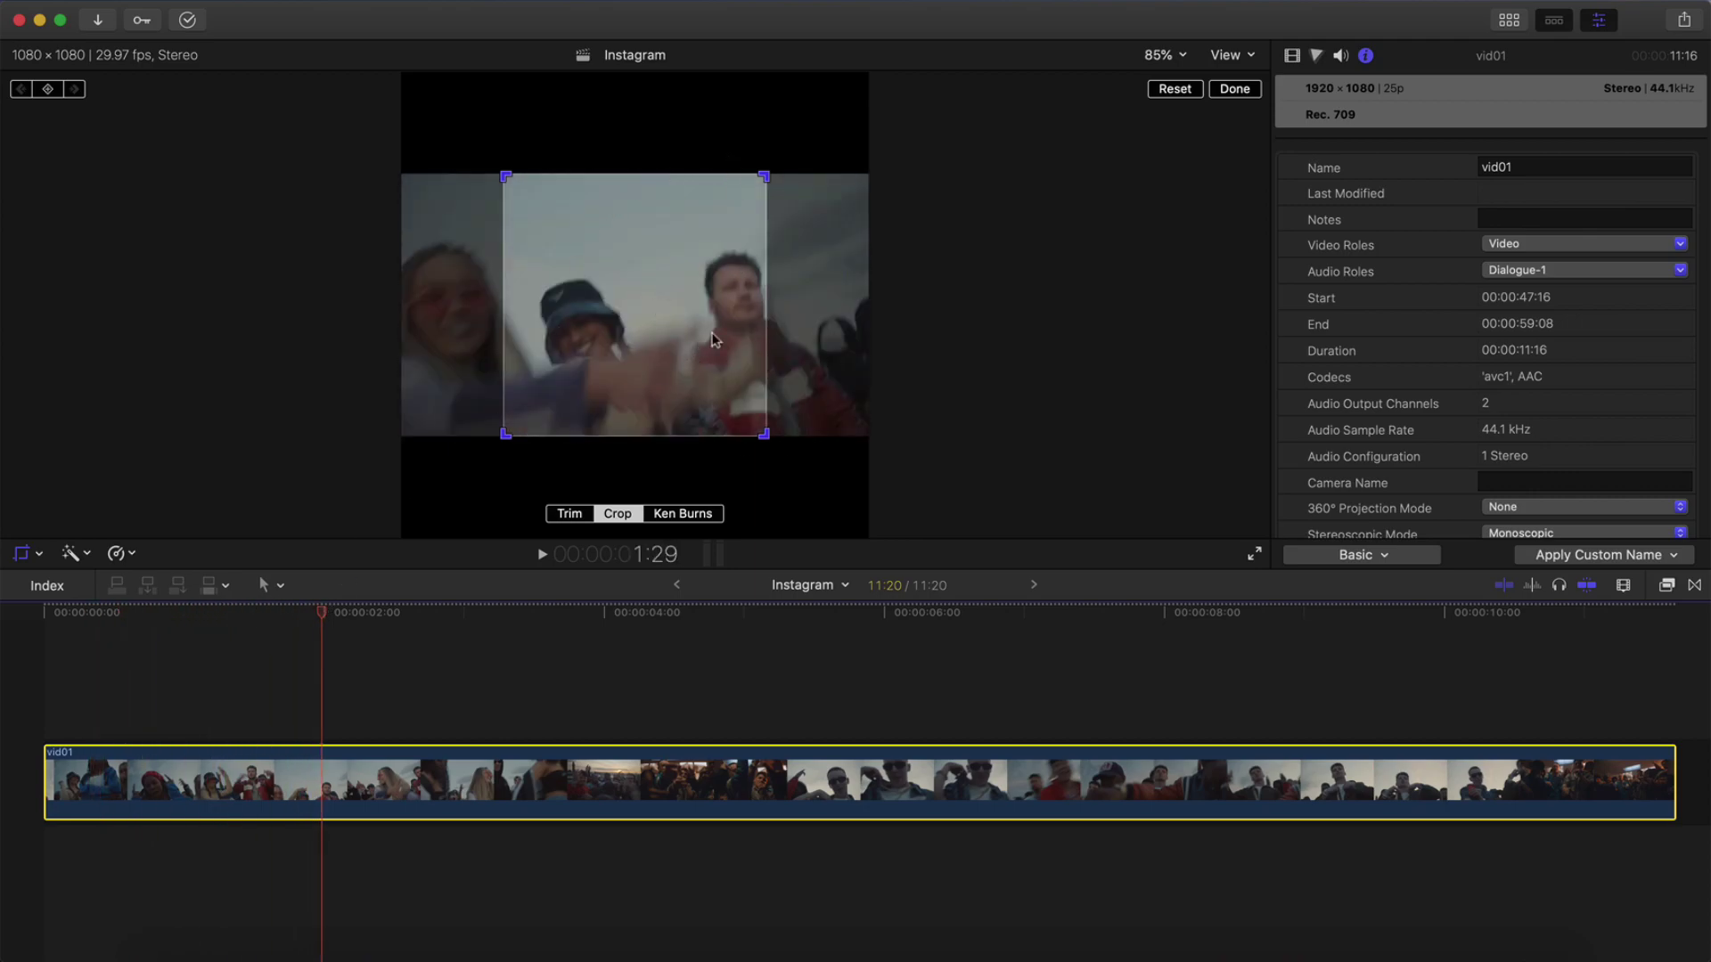
left_click(1235, 89)
key("Home")
key("space")
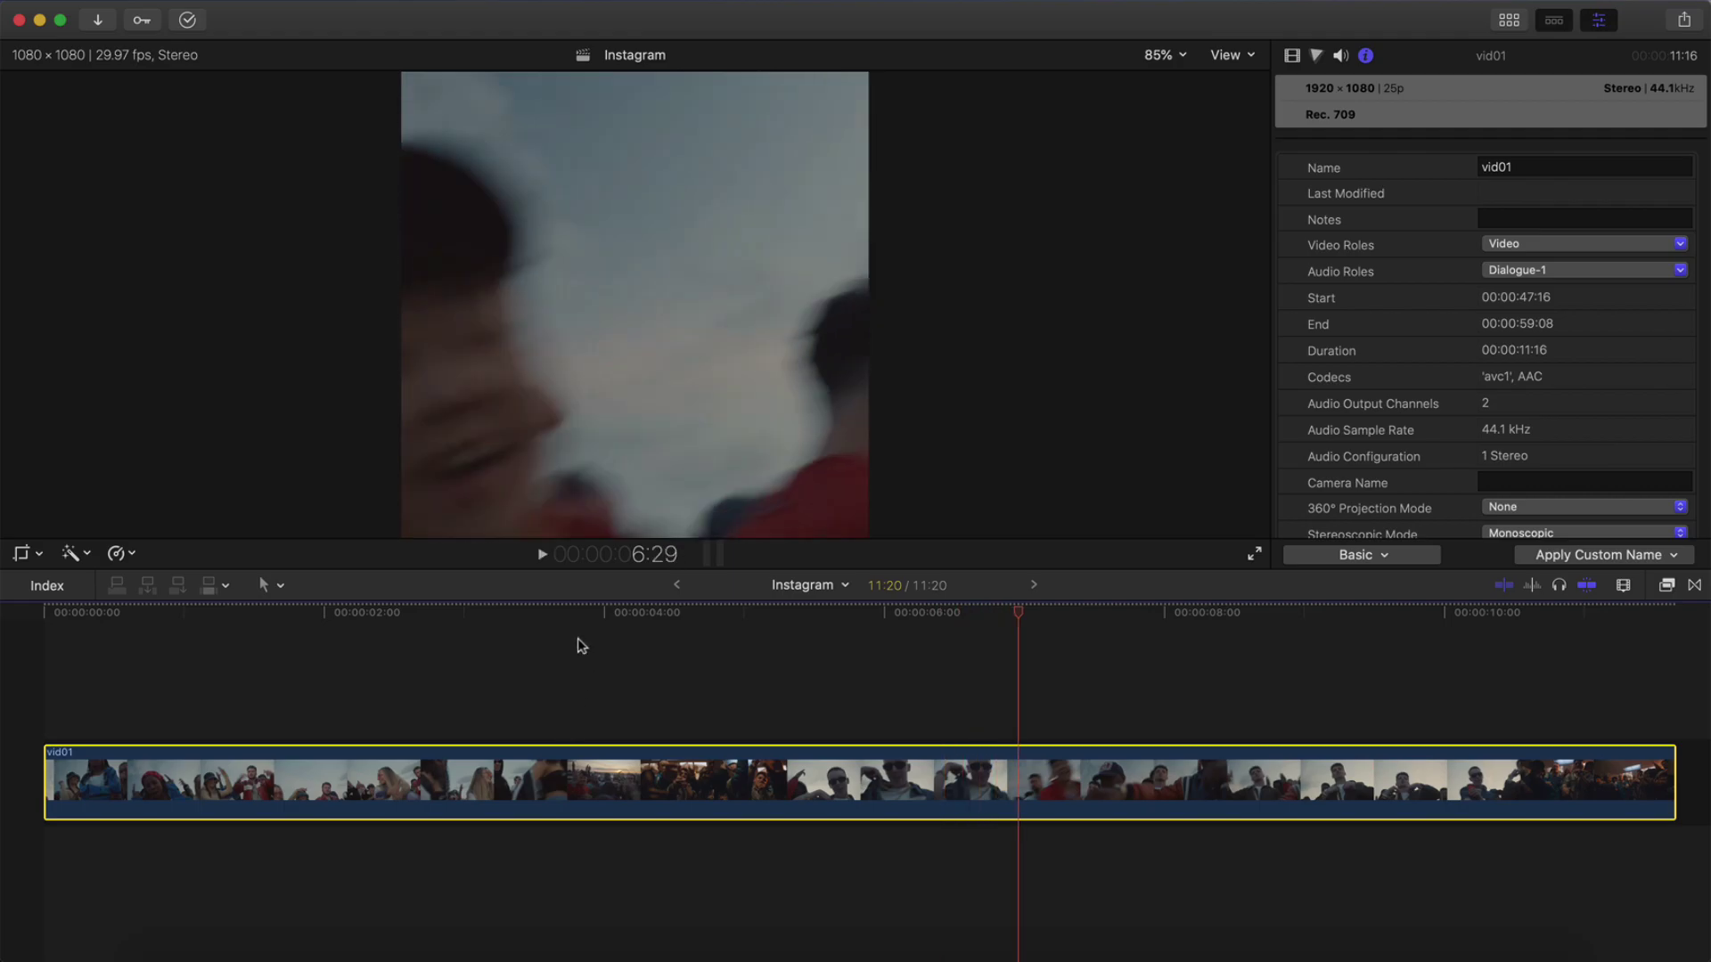
Step: Stop playback and check the Master File export resolutions, keeping 1080 x 1080
left_click(467, 613)
left_click(281, 613)
left_click(174, 0)
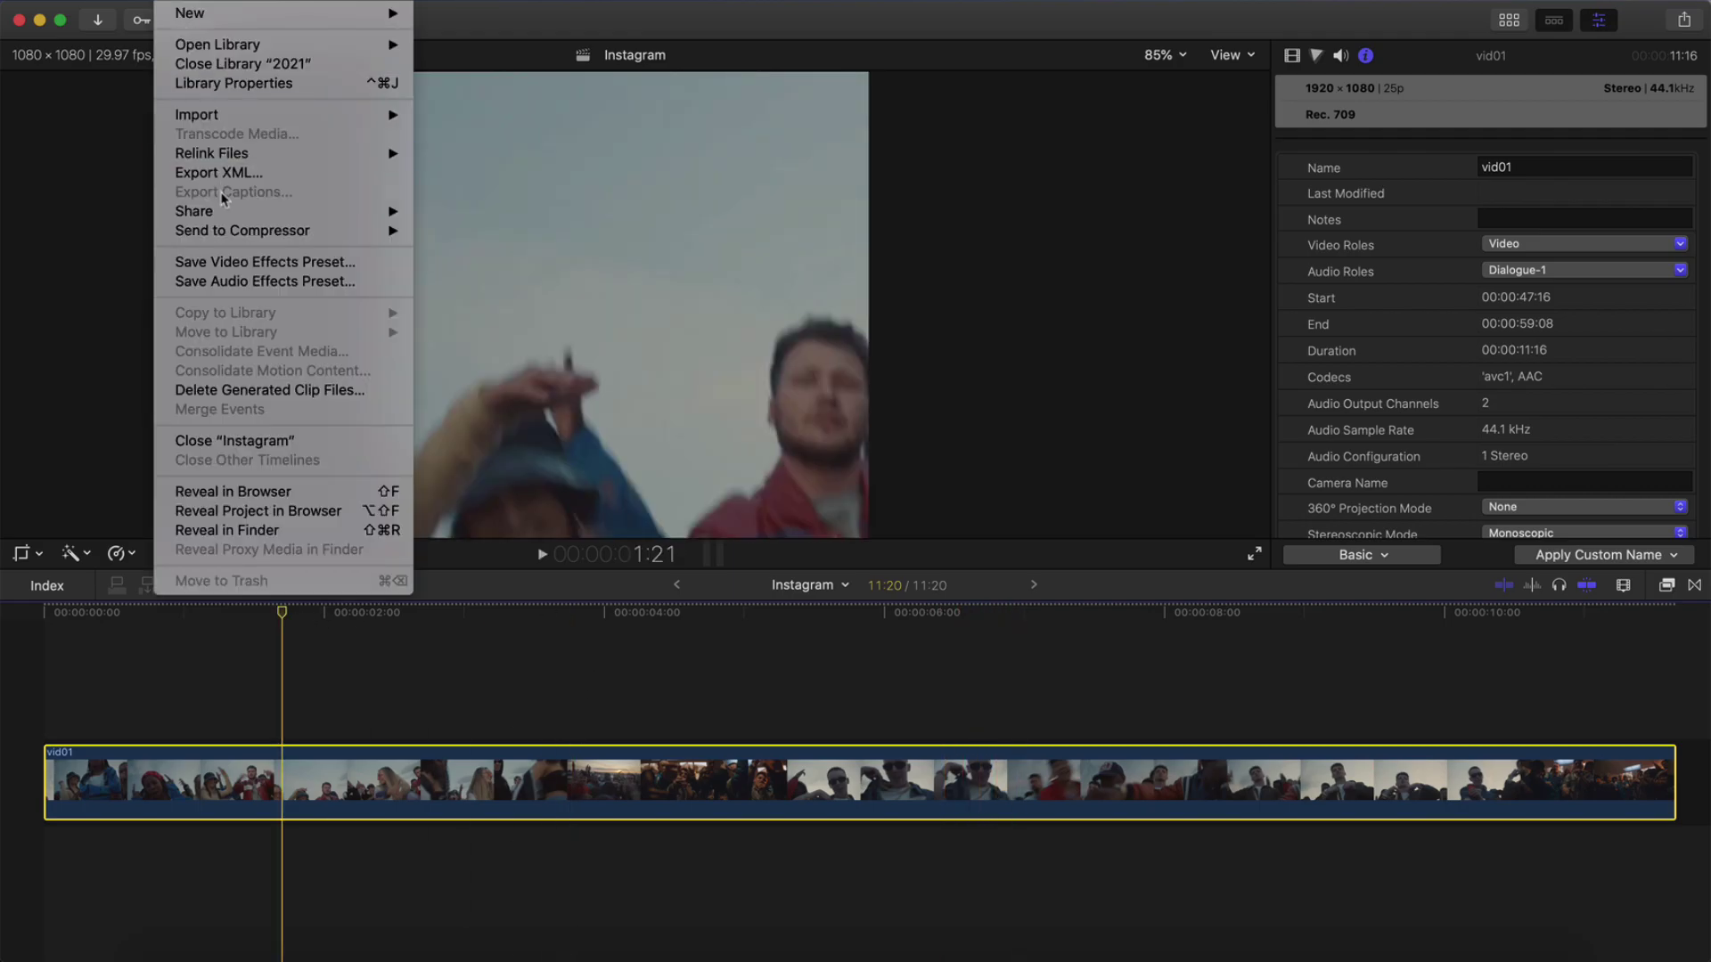
mouse_move(222, 210)
left_click(499, 244)
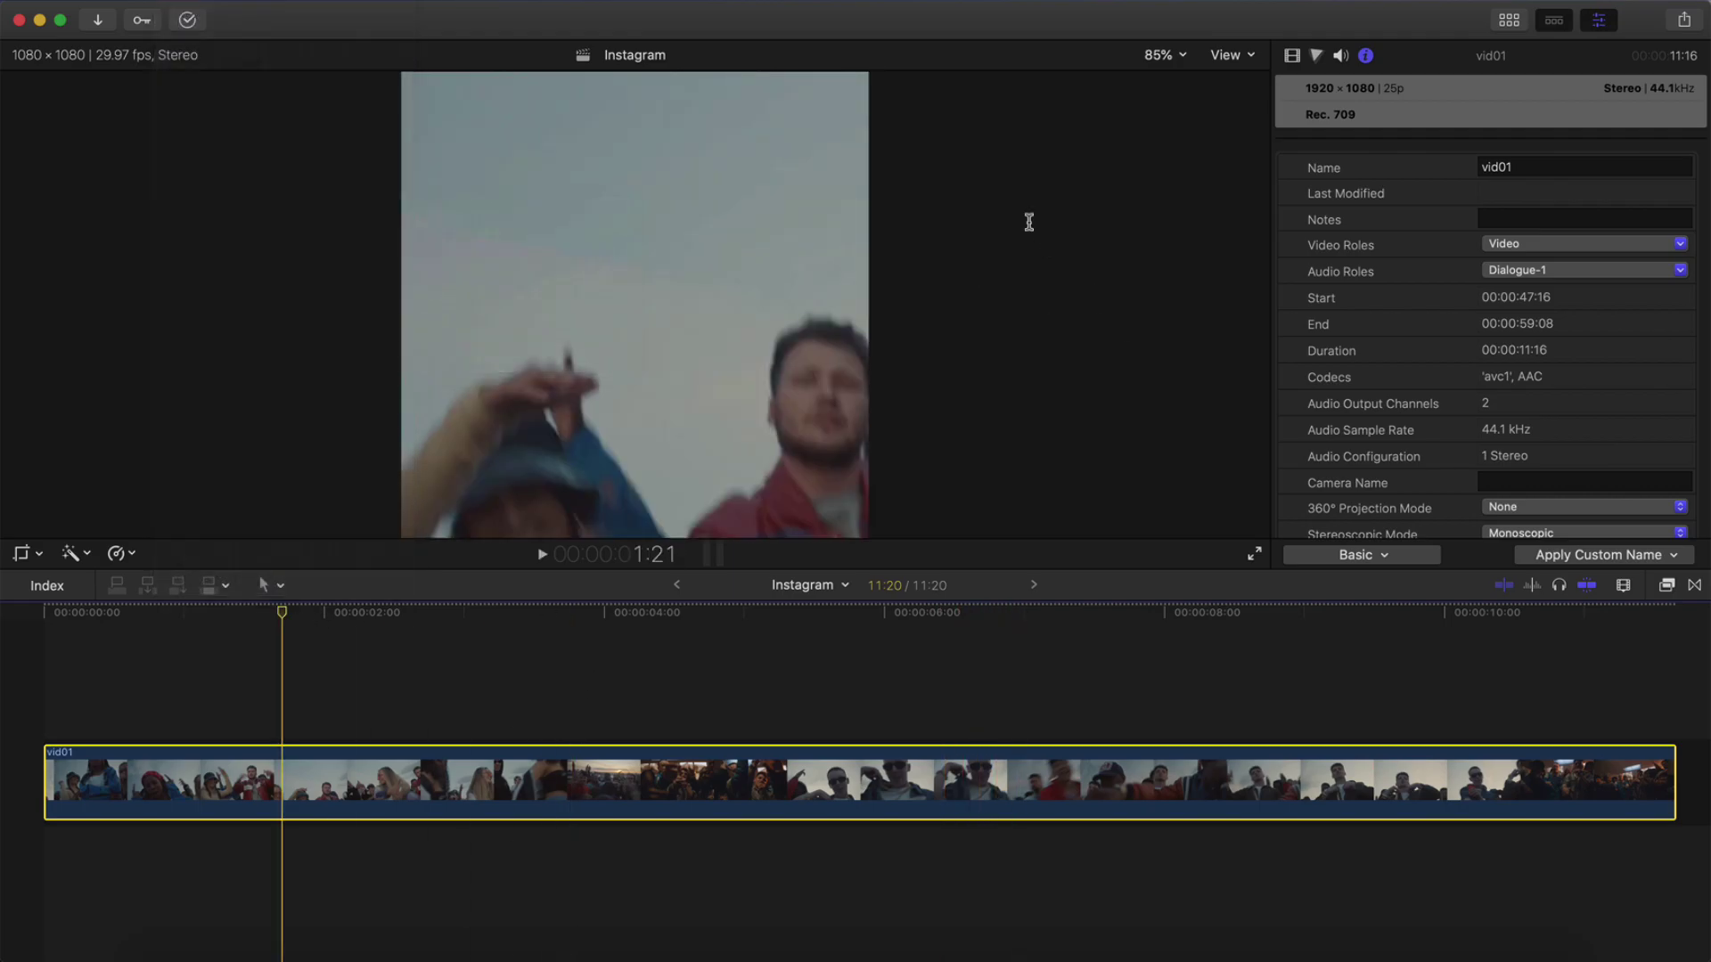
left_click(882, 168)
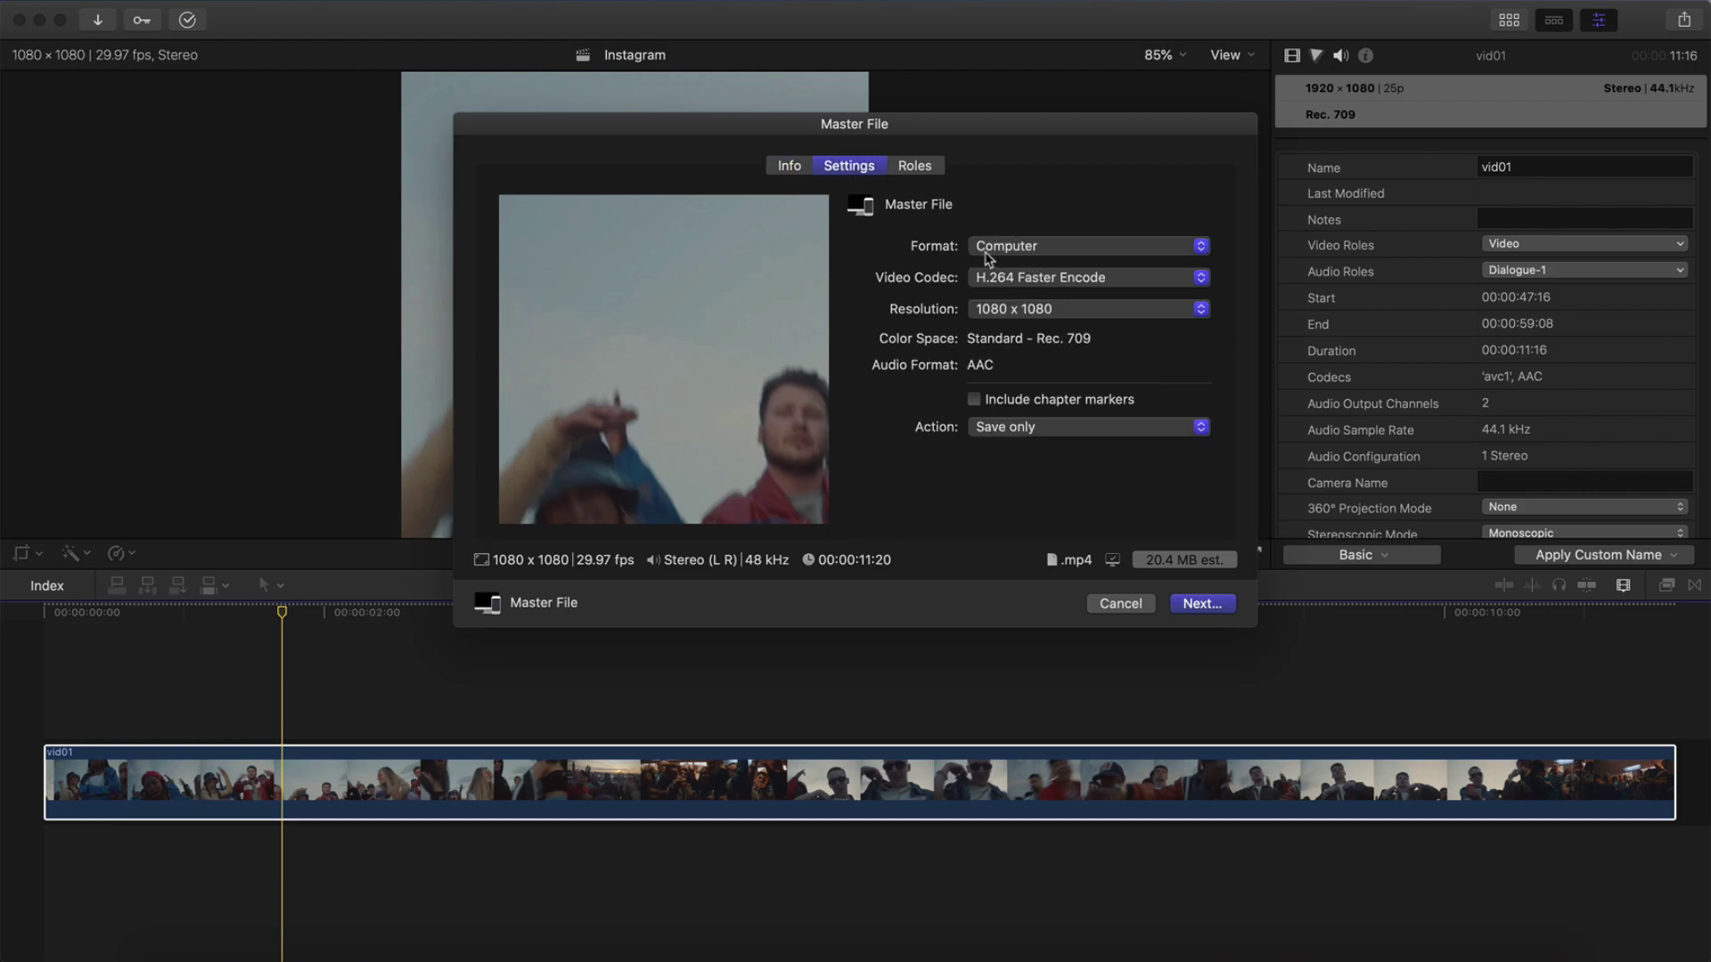
left_click(1022, 309)
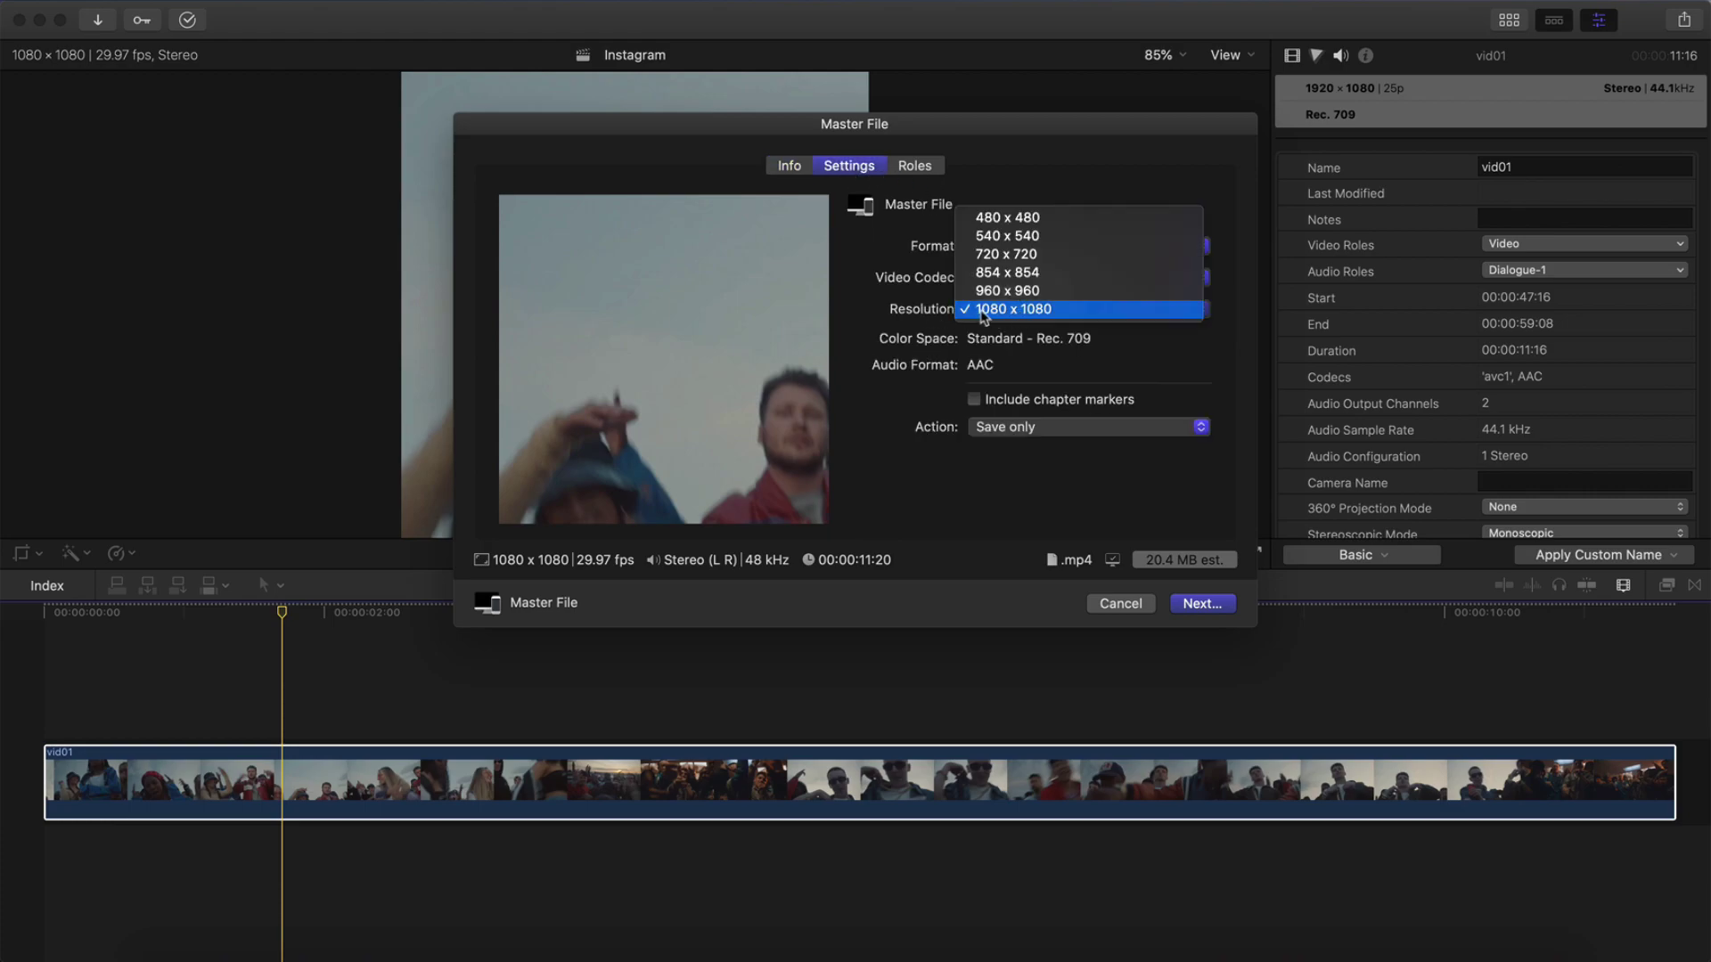
left_click(1041, 314)
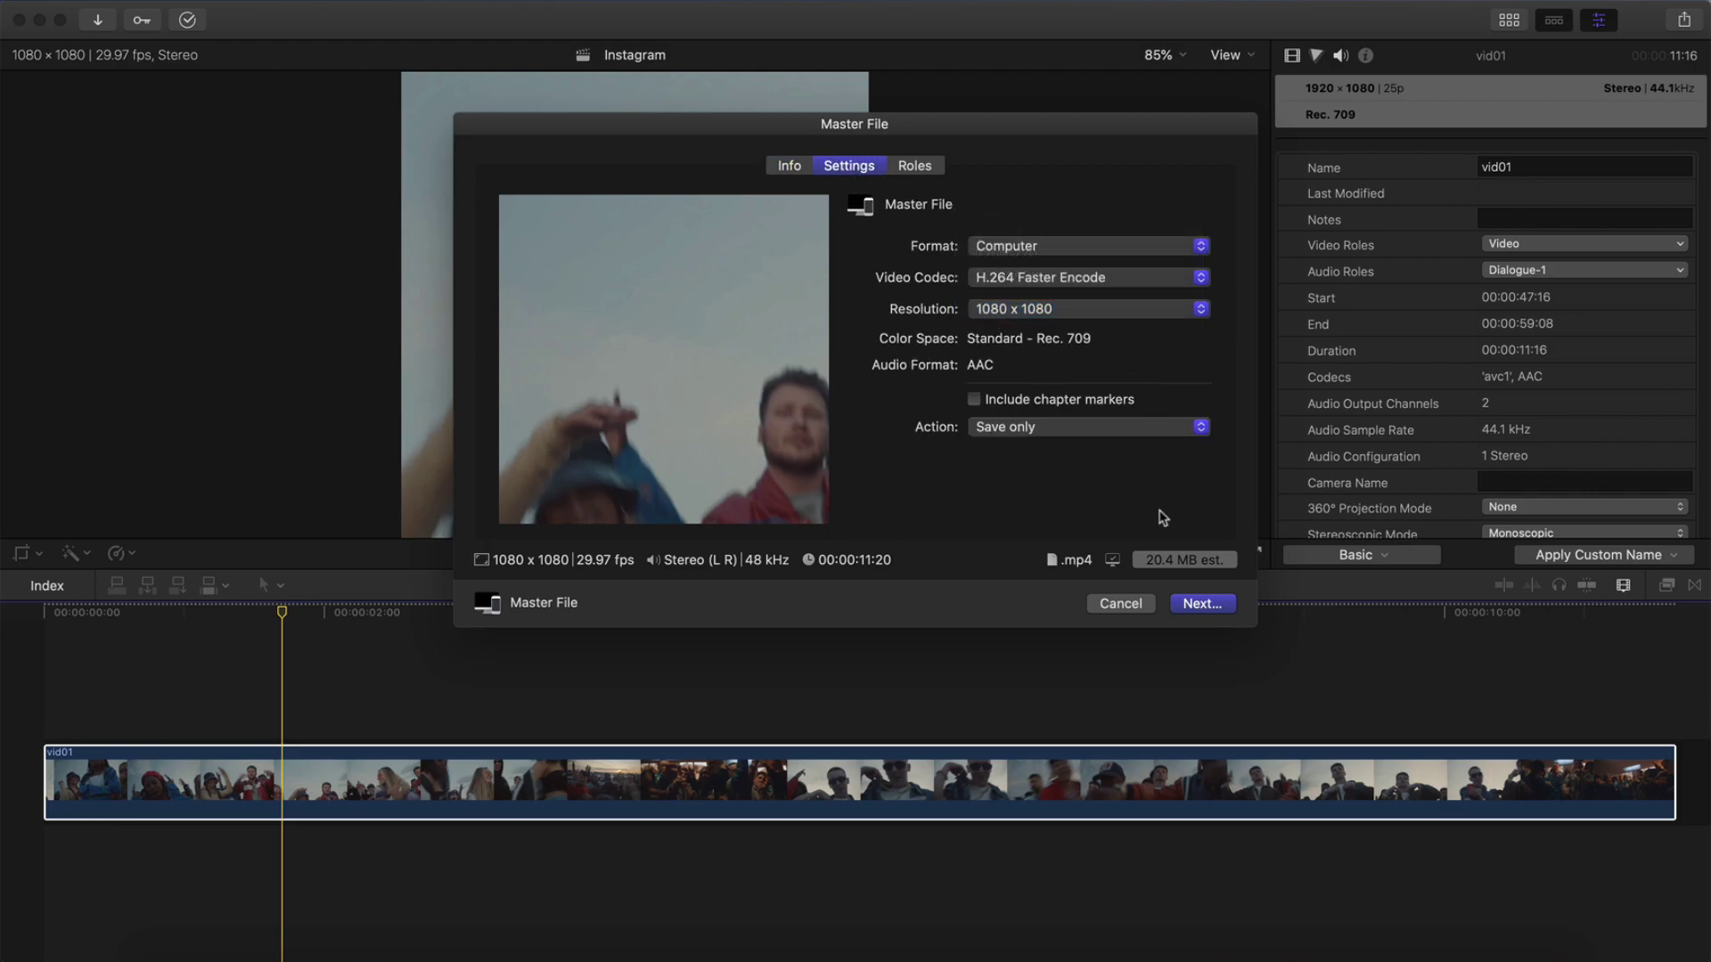
Step: Cancel the export and open the Instagram project's settings from the browser
left_click(1121, 604)
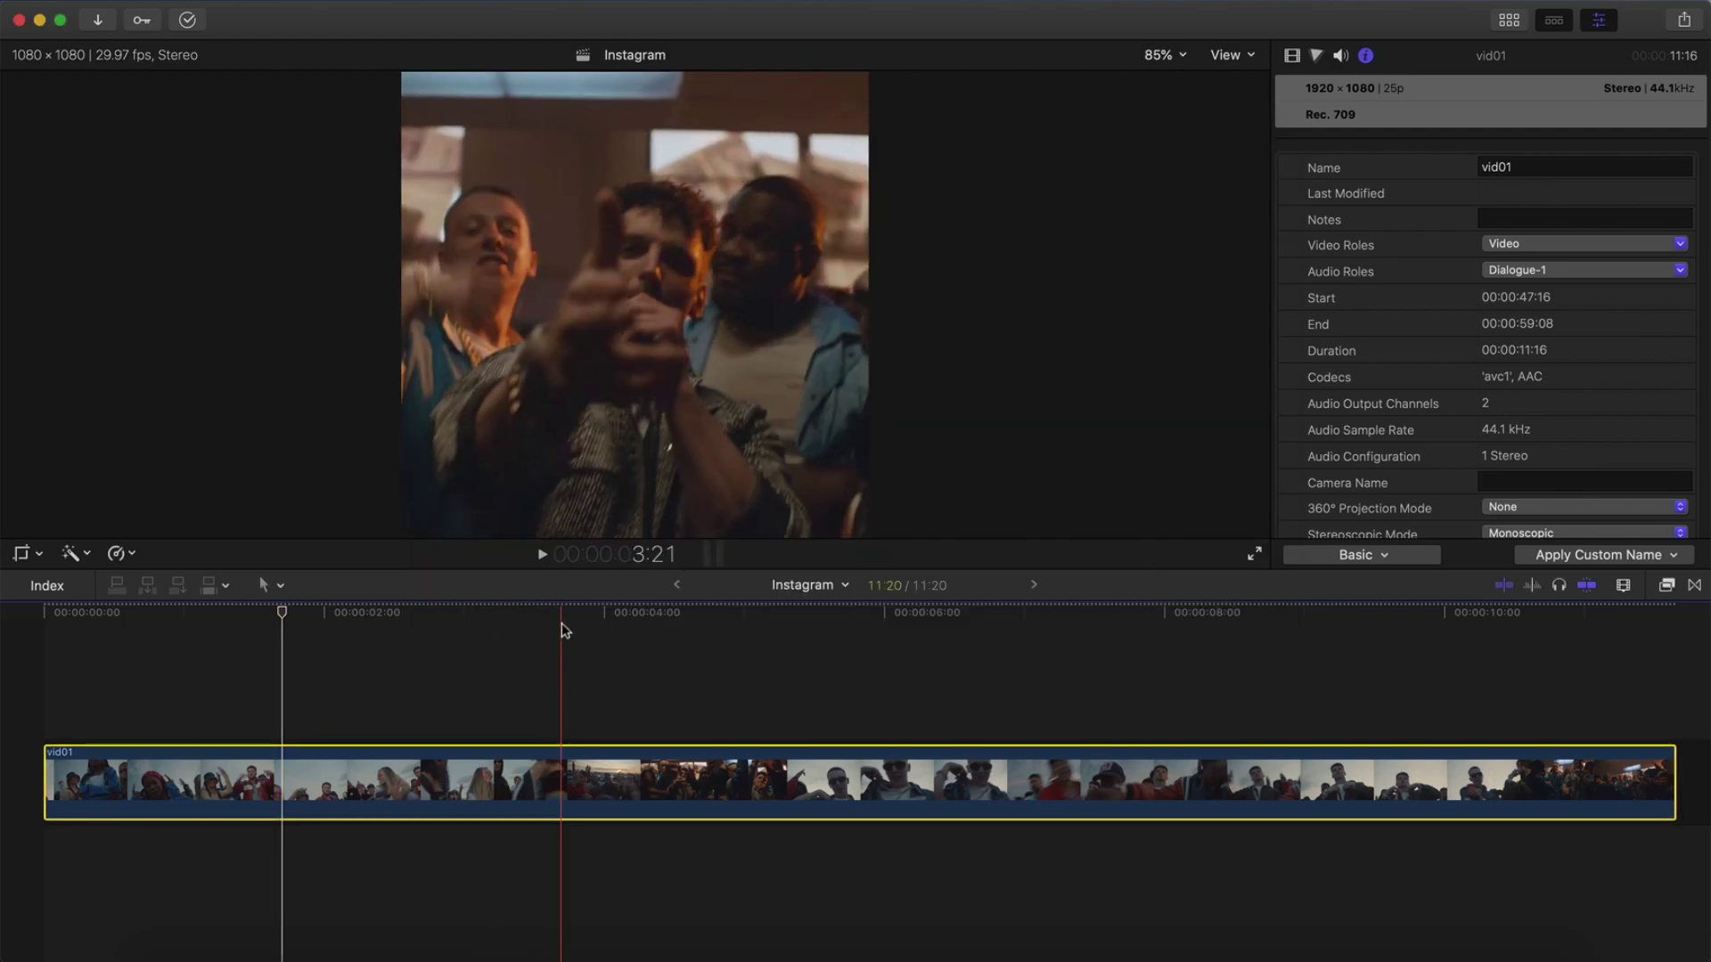
left_click_drag(562, 623, 627, 615)
left_click(1518, 22)
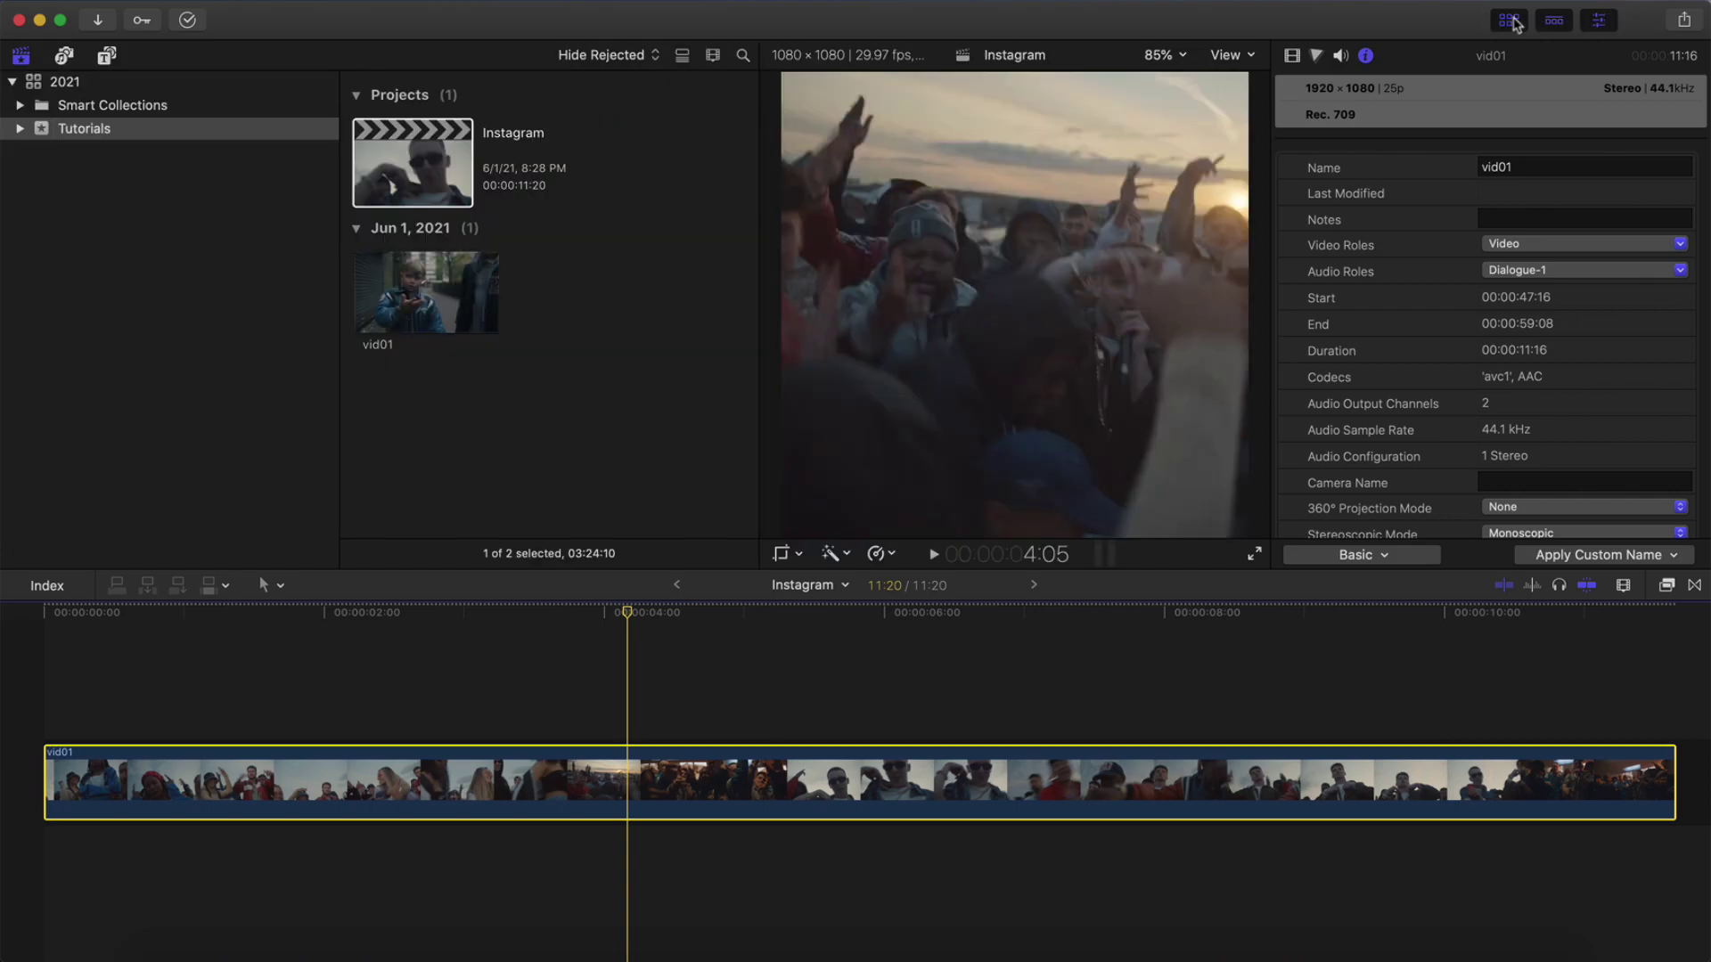
left_click(452, 178)
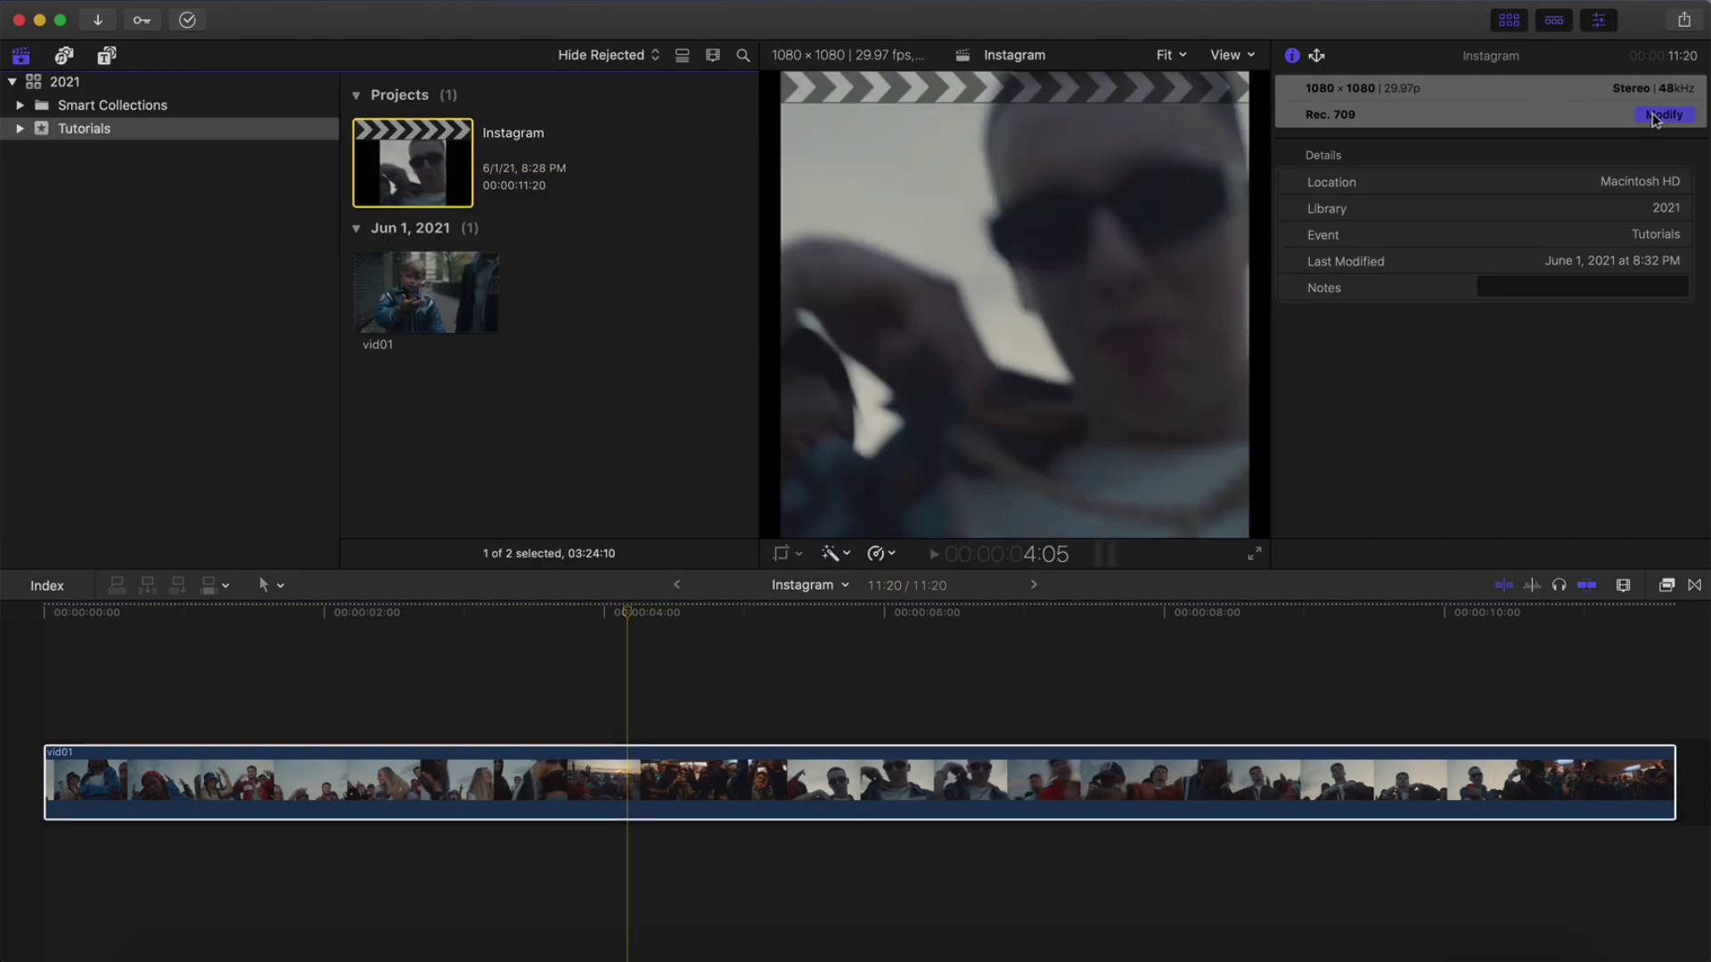
left_click(1664, 114)
Step: Set a custom 1080 × 1350 video format at 29.97p and apply it
left_click(764, 134)
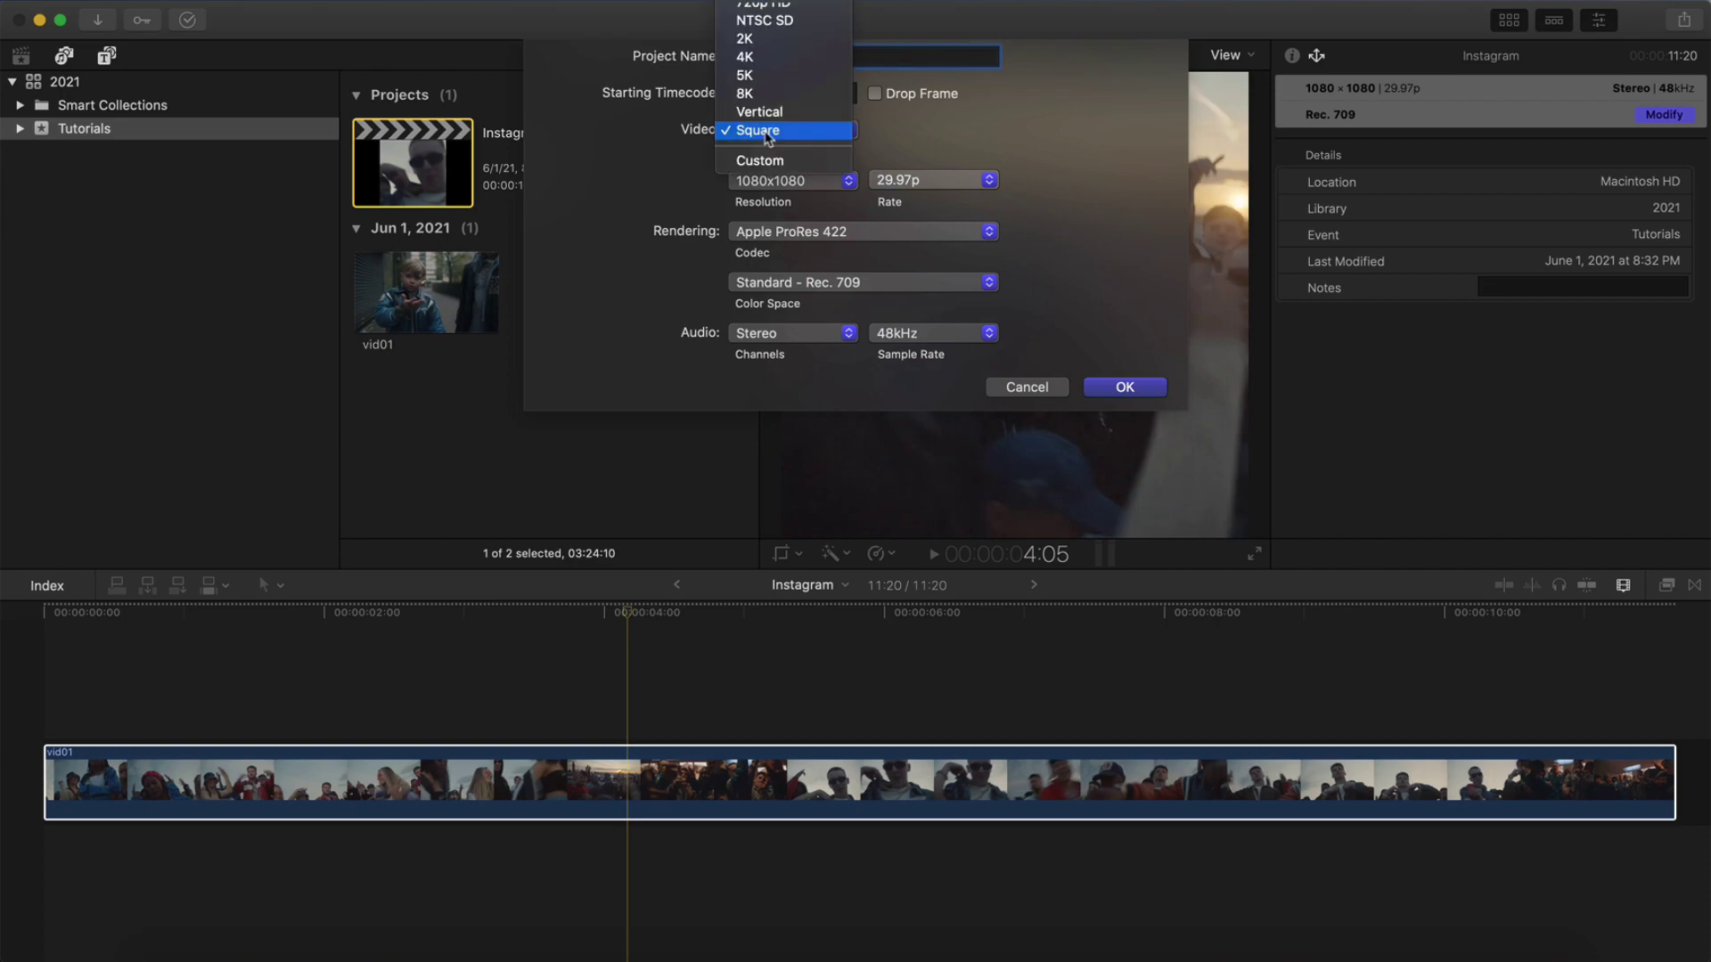
left_click(760, 161)
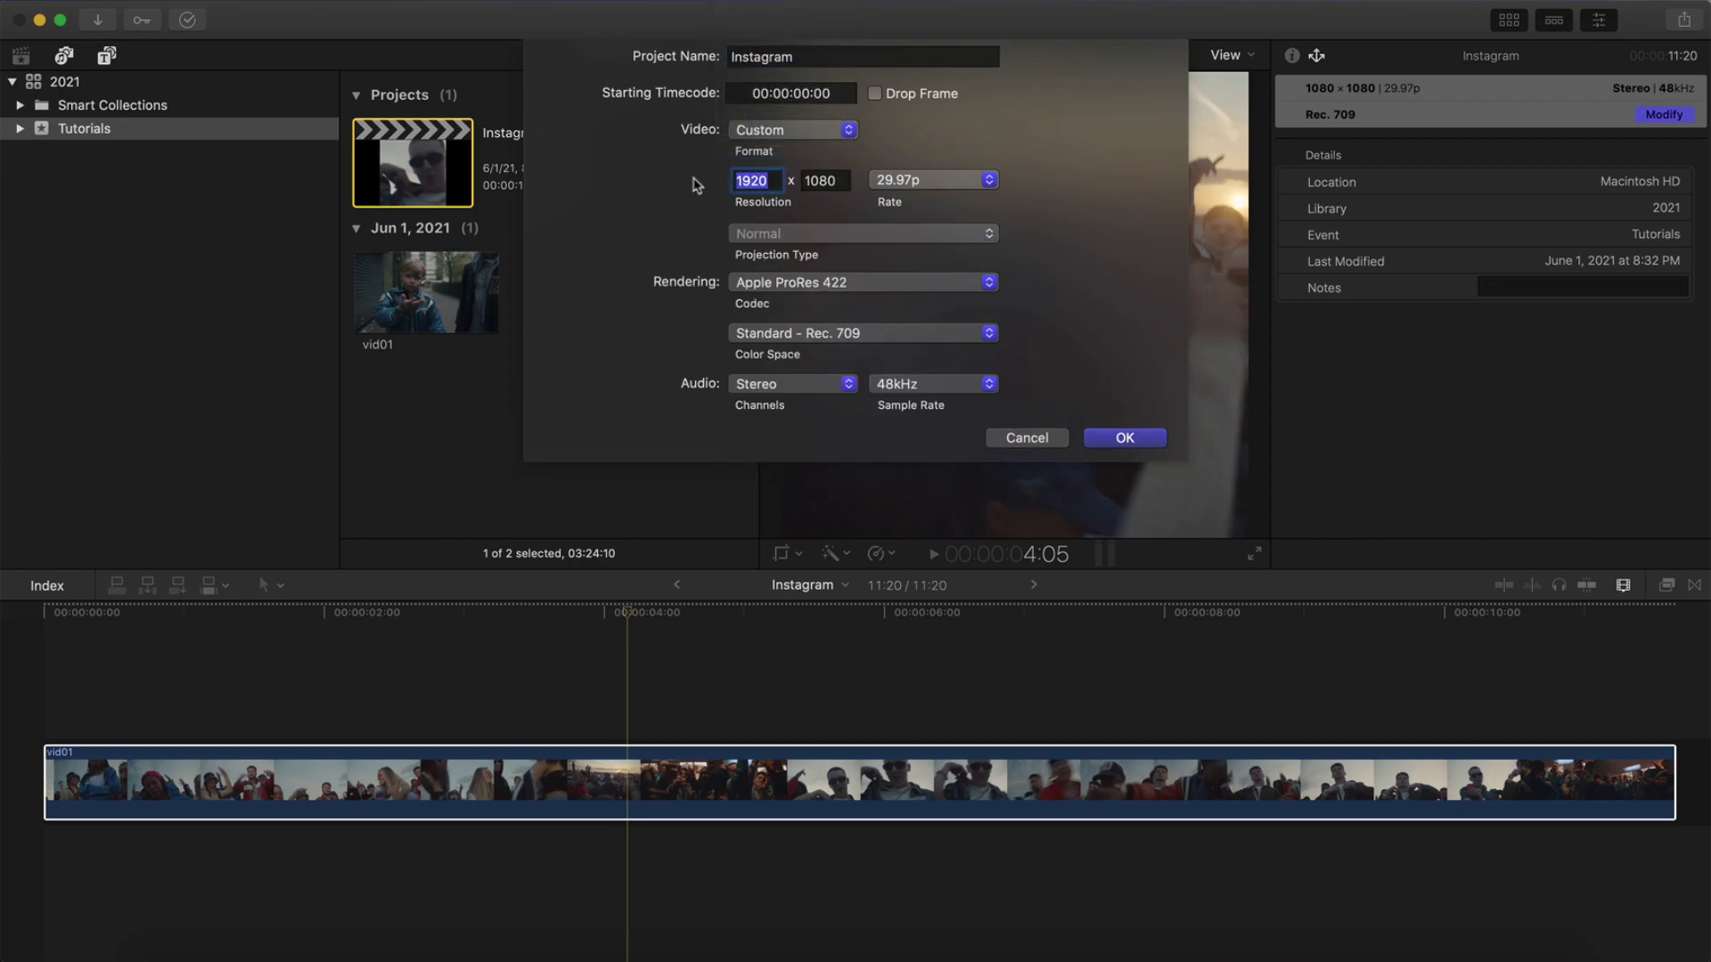
type("1080")
key("Tab")
type("14")
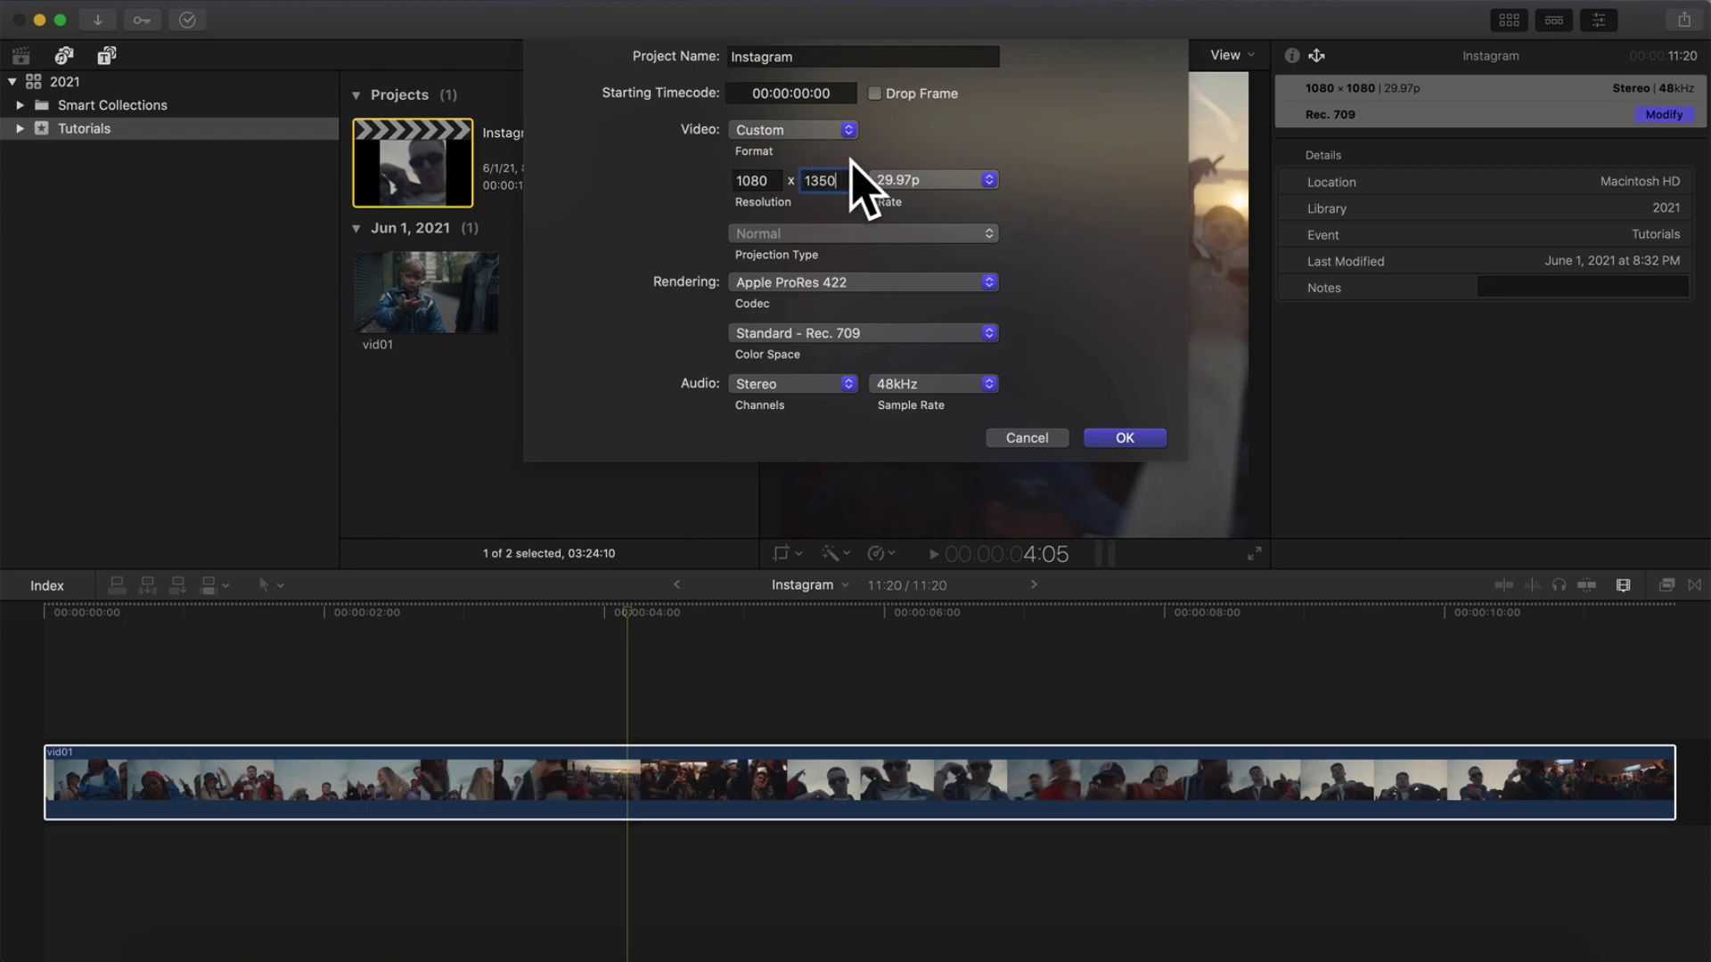
left_click(913, 184)
left_click(918, 184)
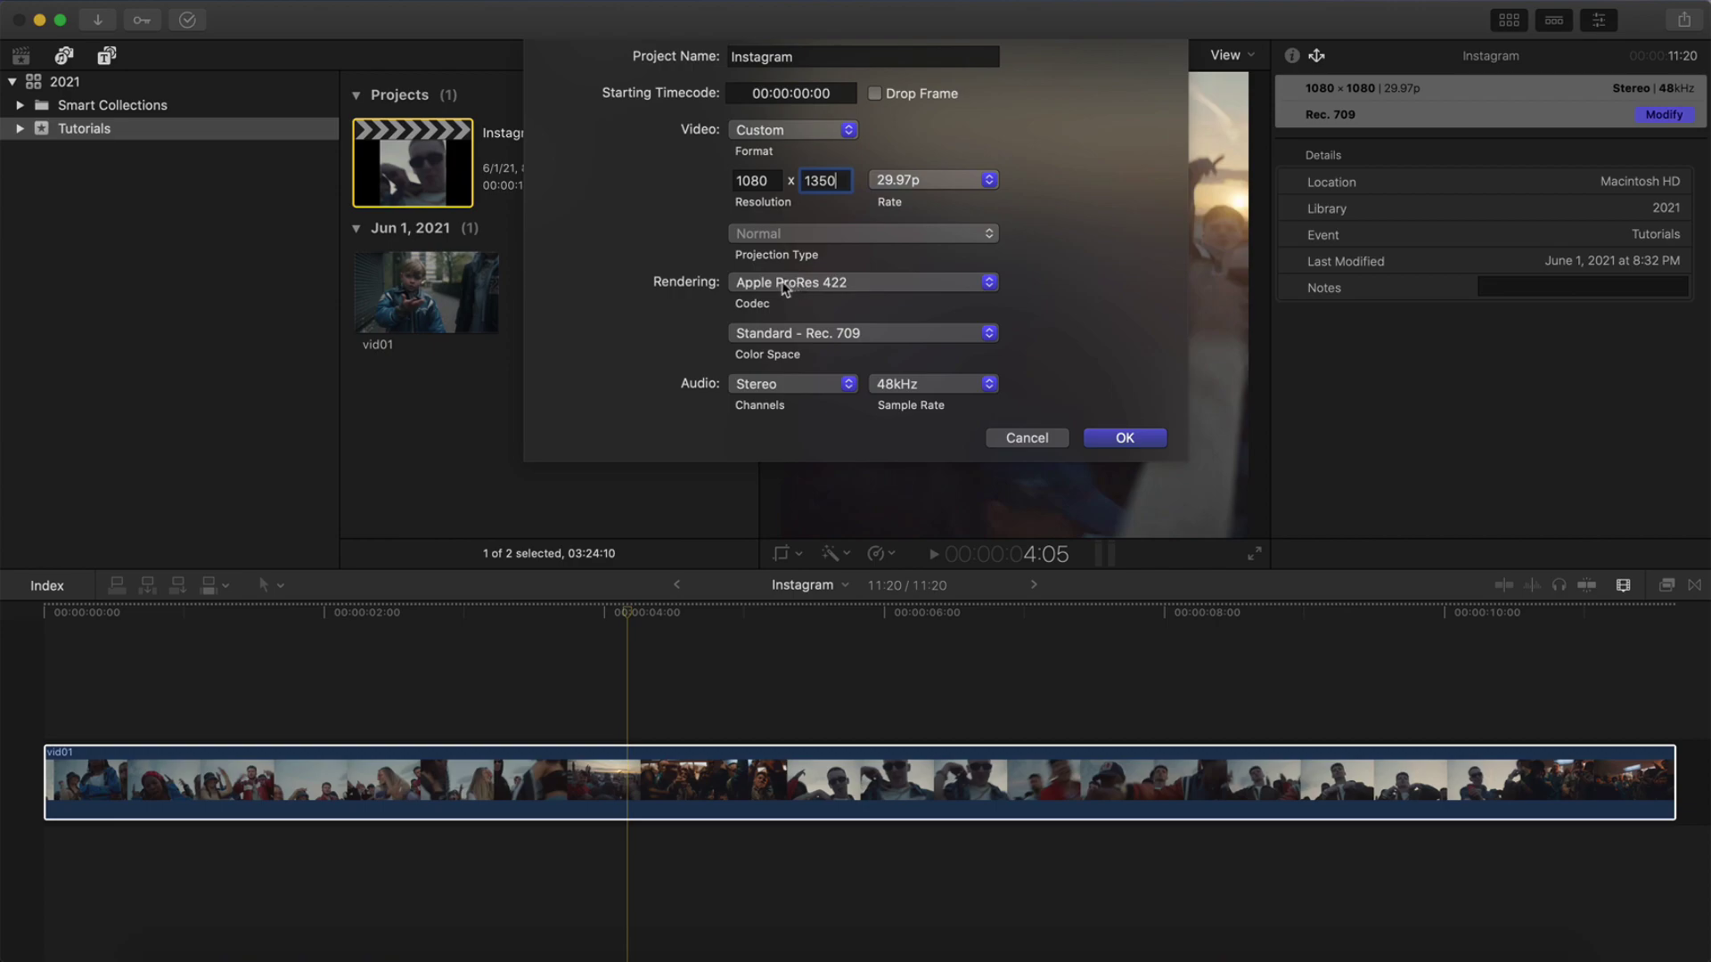
left_click(1114, 437)
Step: With the browser hidden, re-crop vid01 around 2:20 to fill the 4:5 portrait frame
left_click(1512, 18)
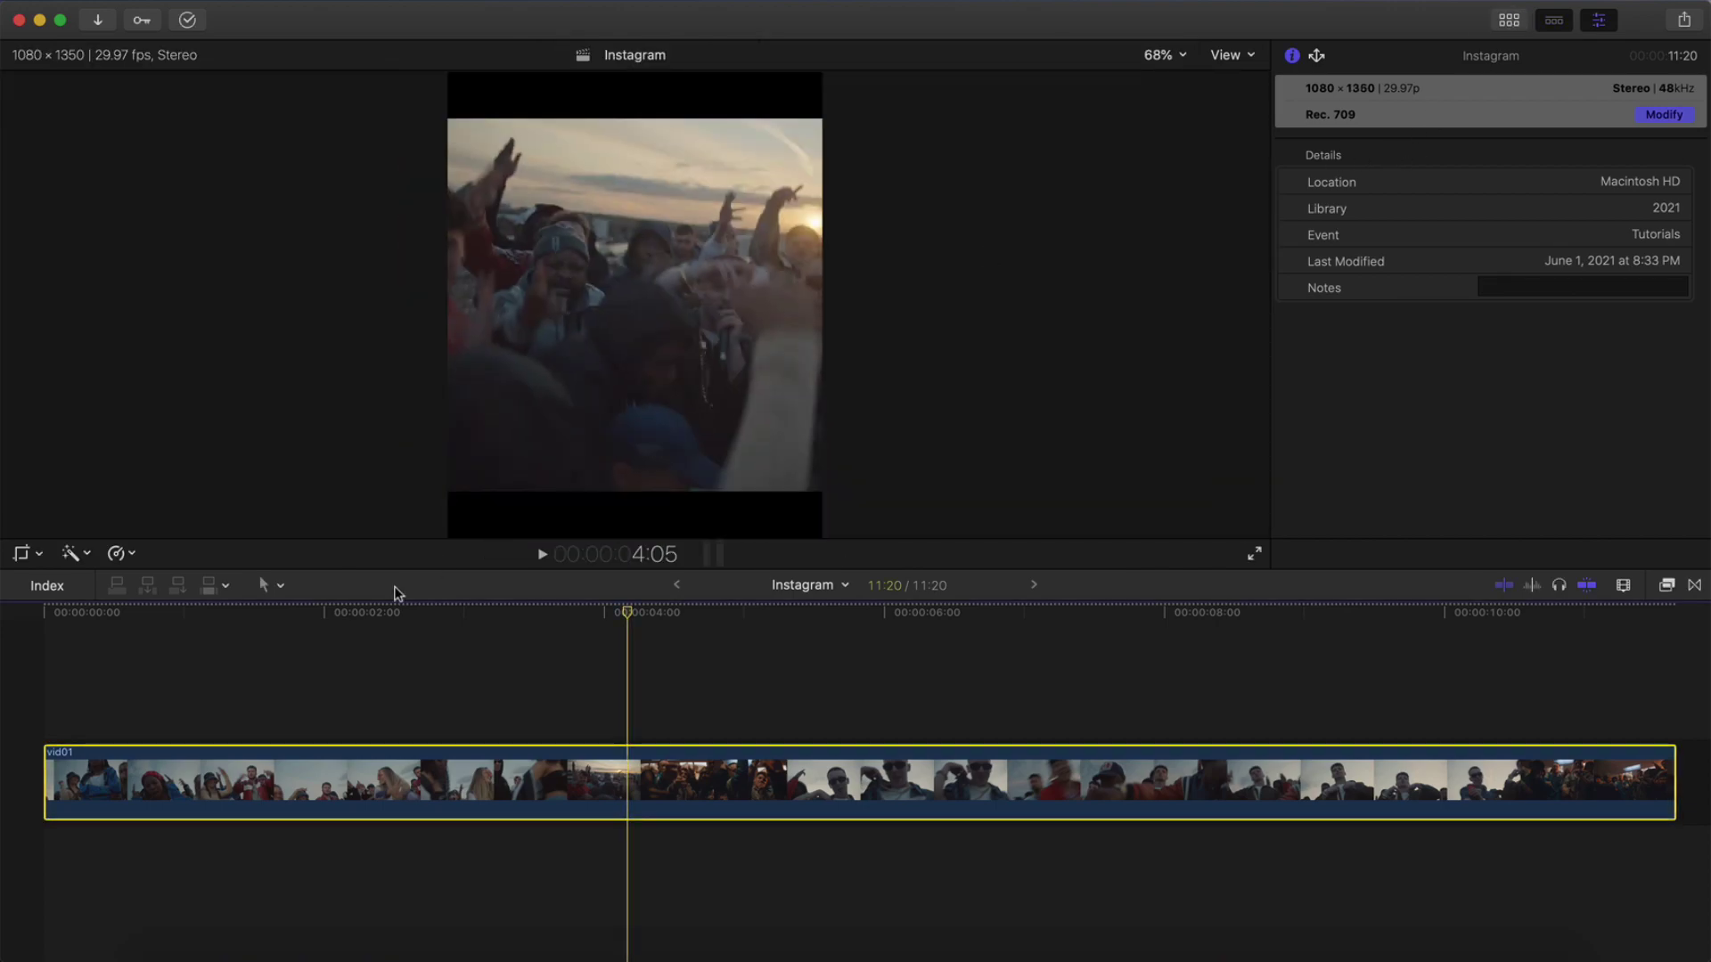
left_click_drag(301, 611, 435, 475)
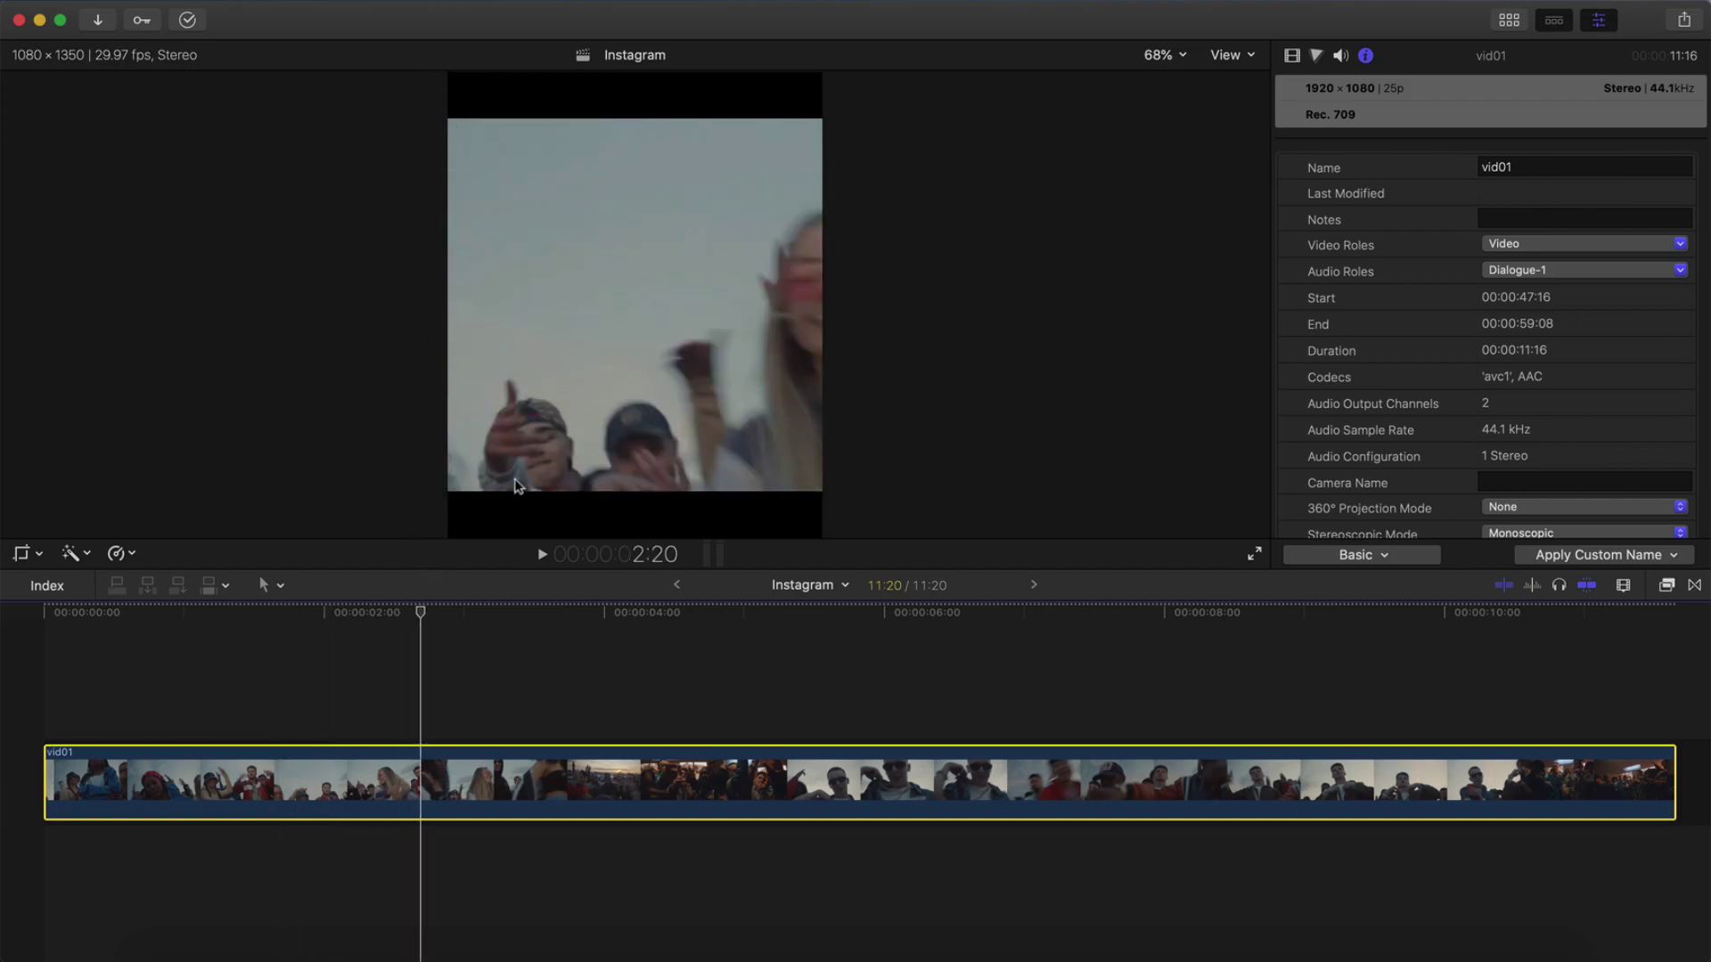
left_click(27, 560)
left_click(64, 600)
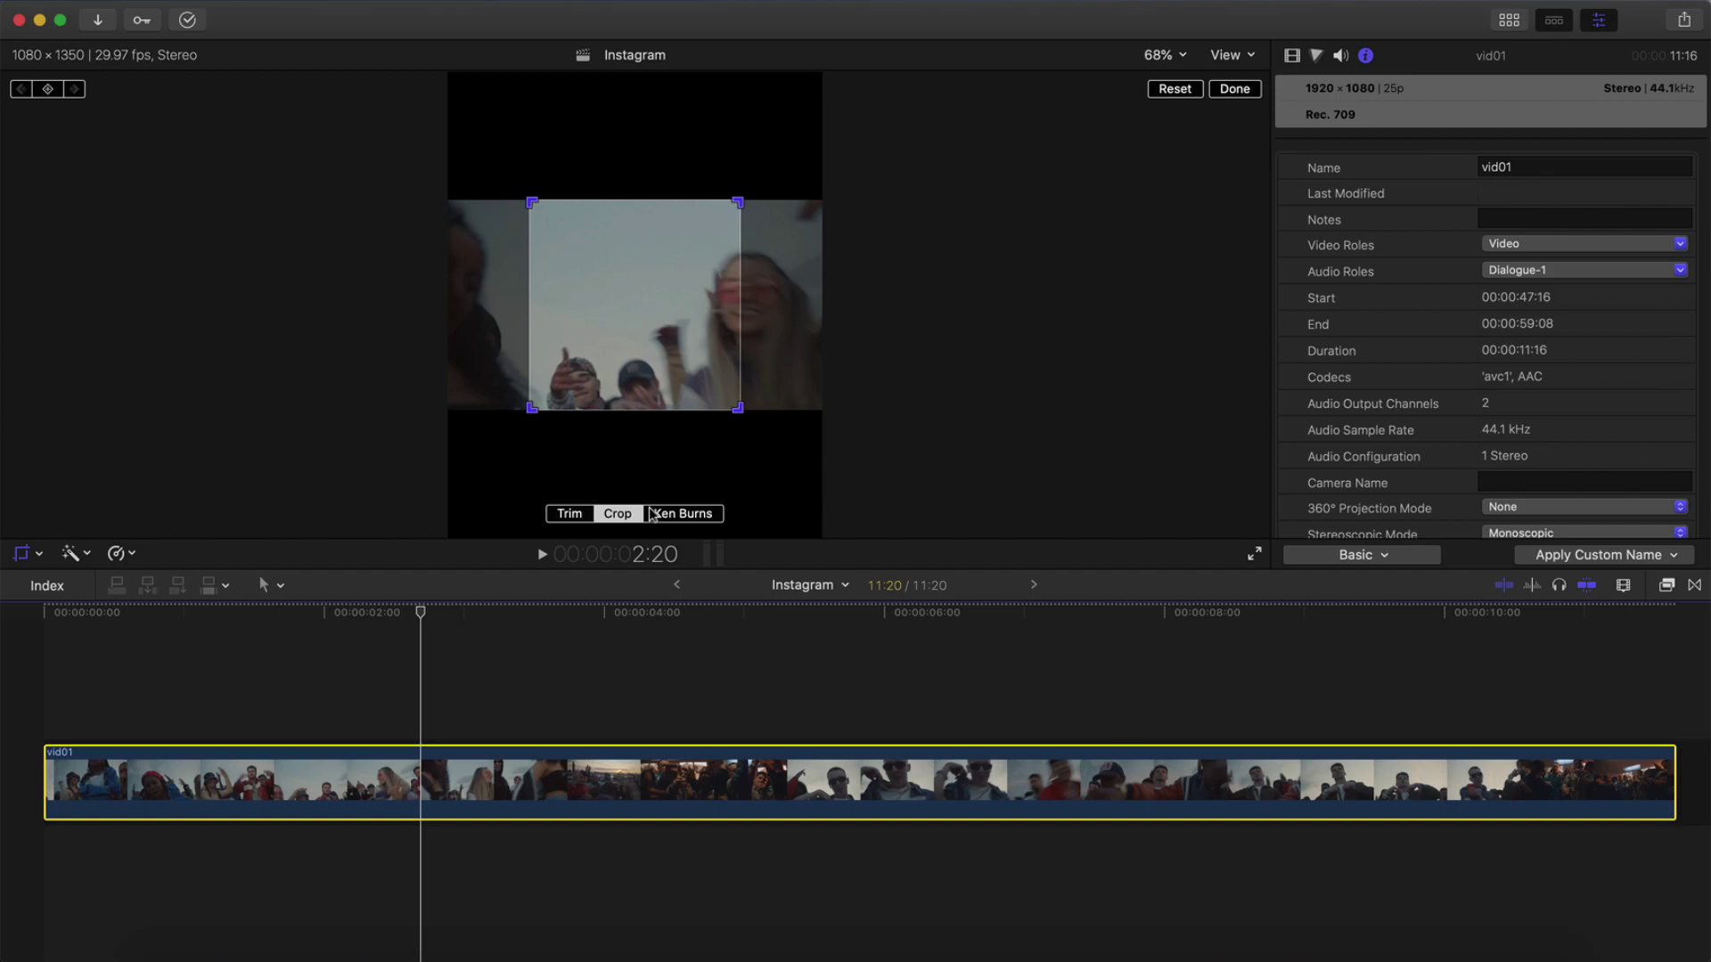
left_click(572, 514)
left_click(615, 514)
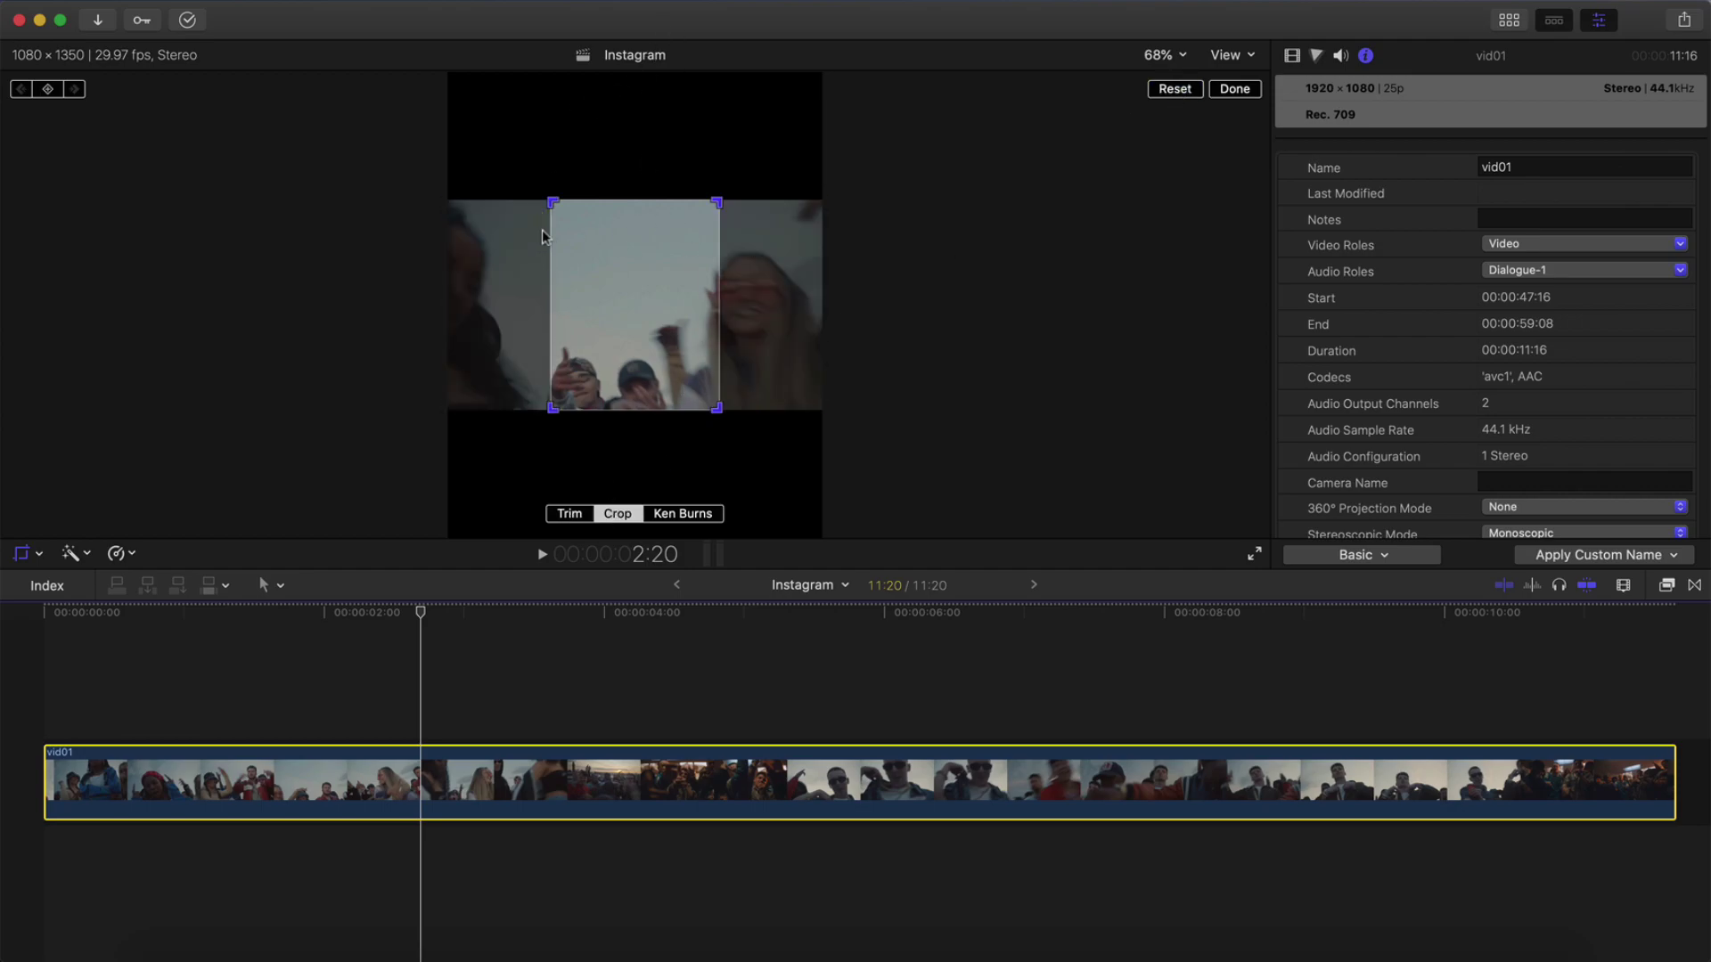
left_click(1234, 88)
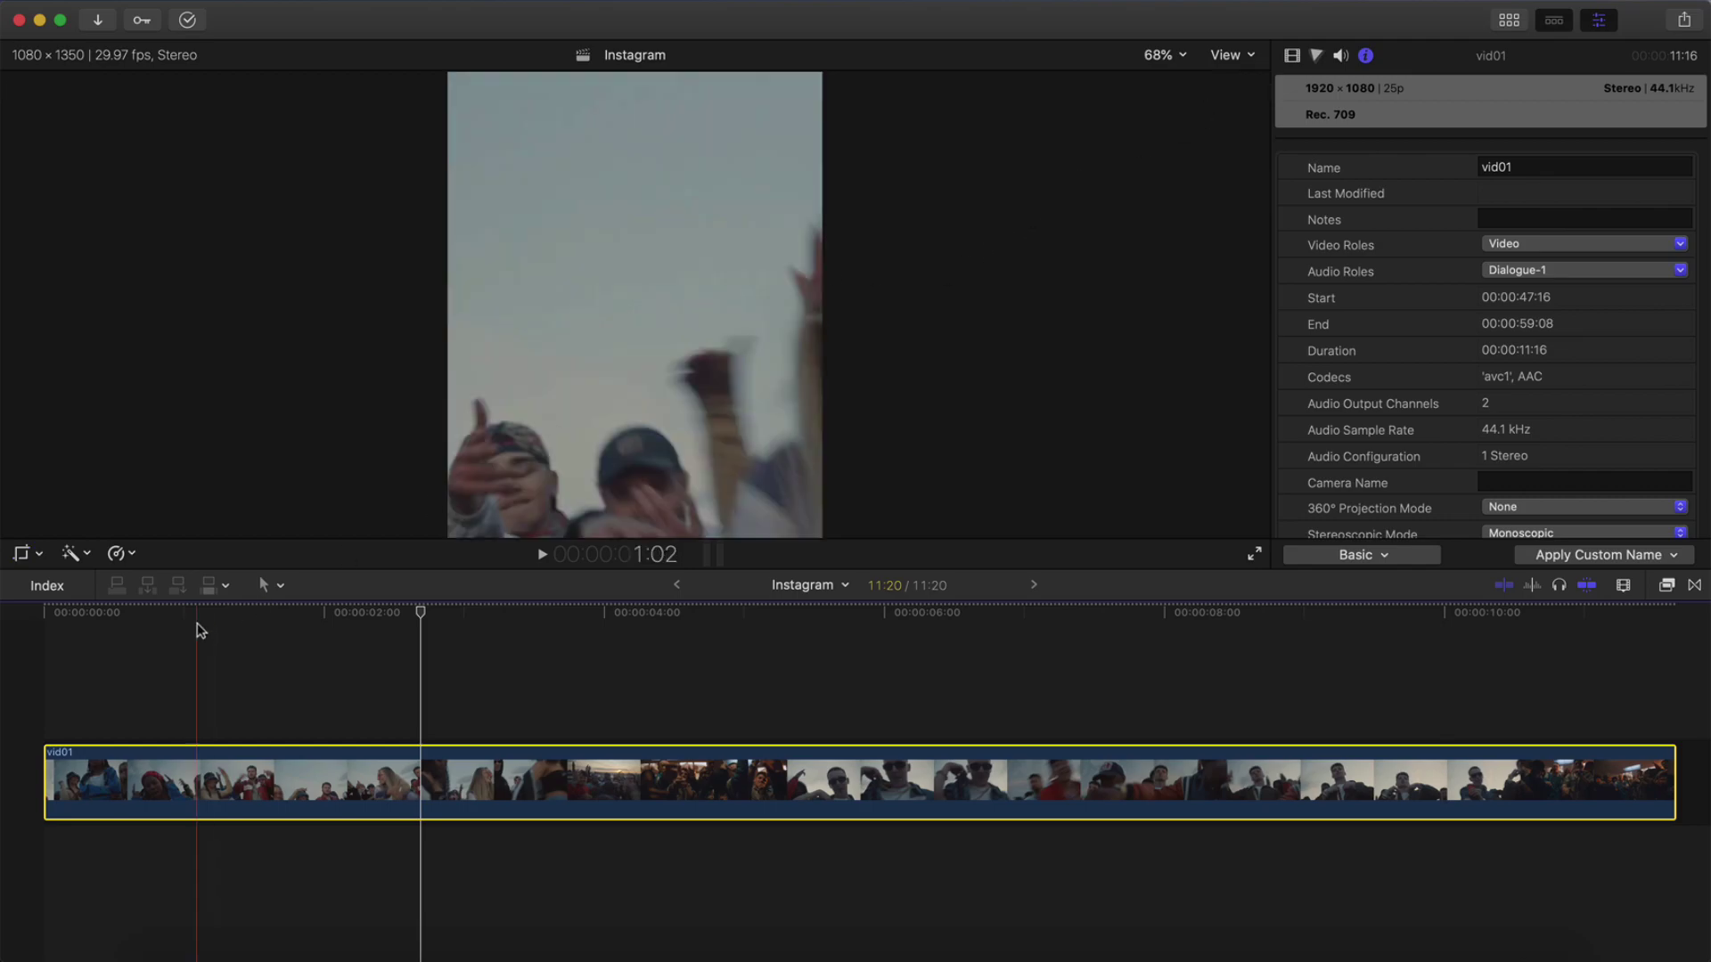
key("space")
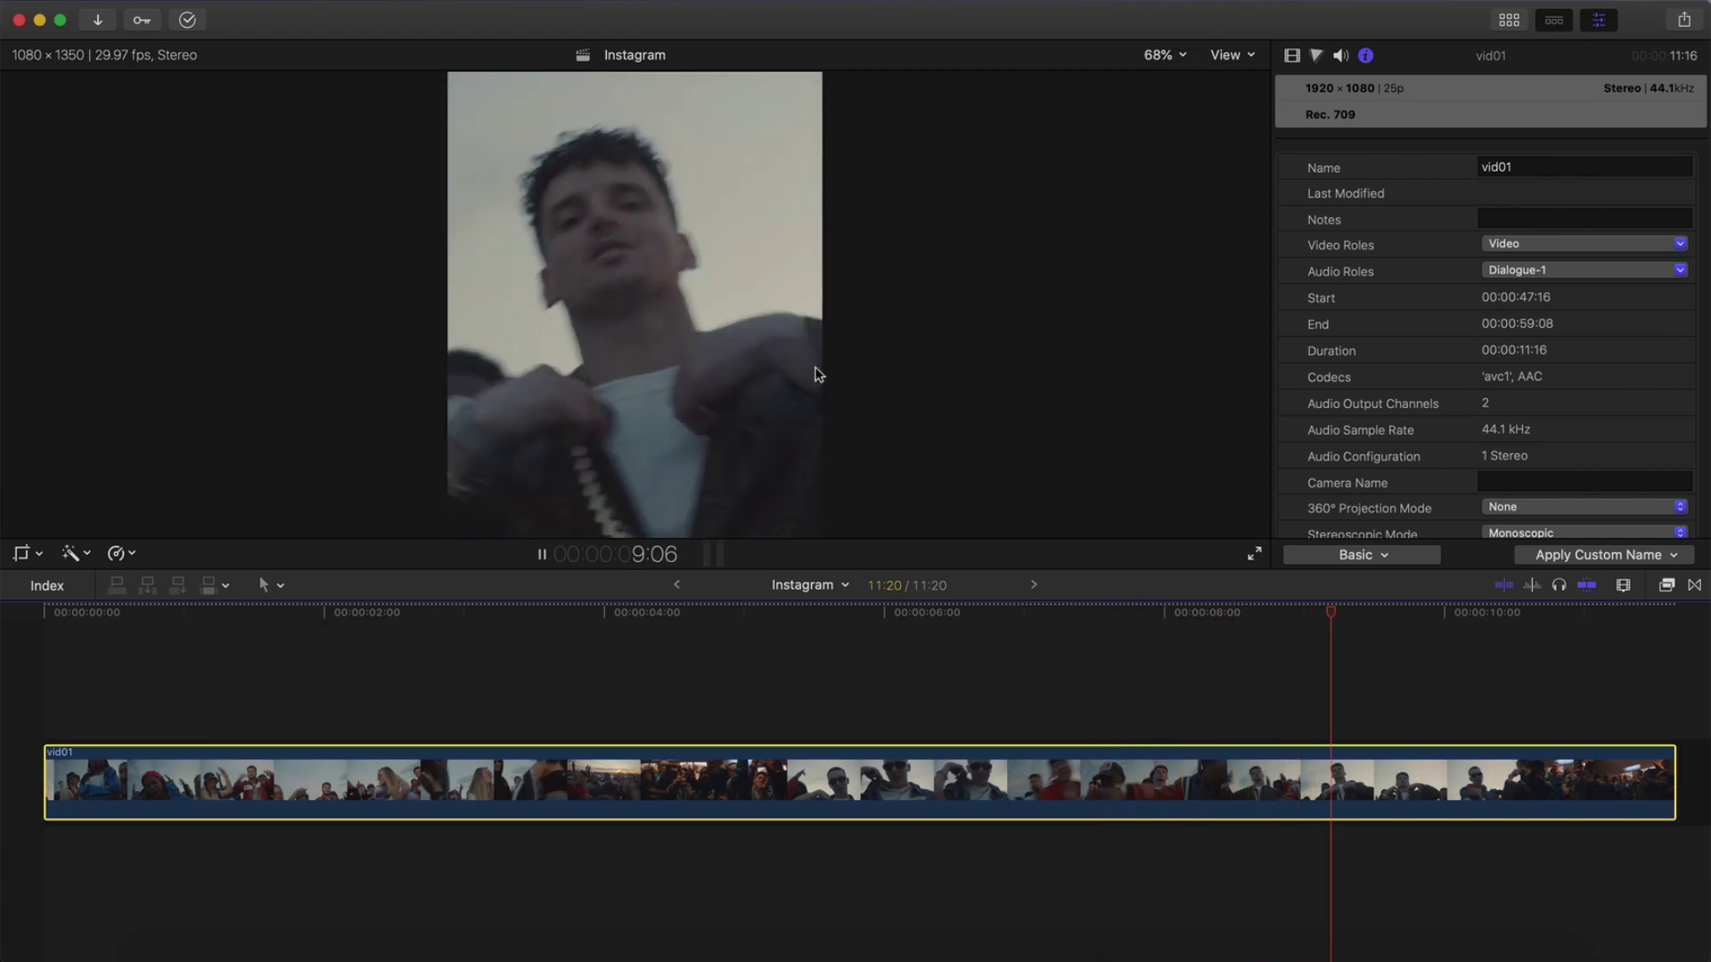
key("space")
left_click(327, 612)
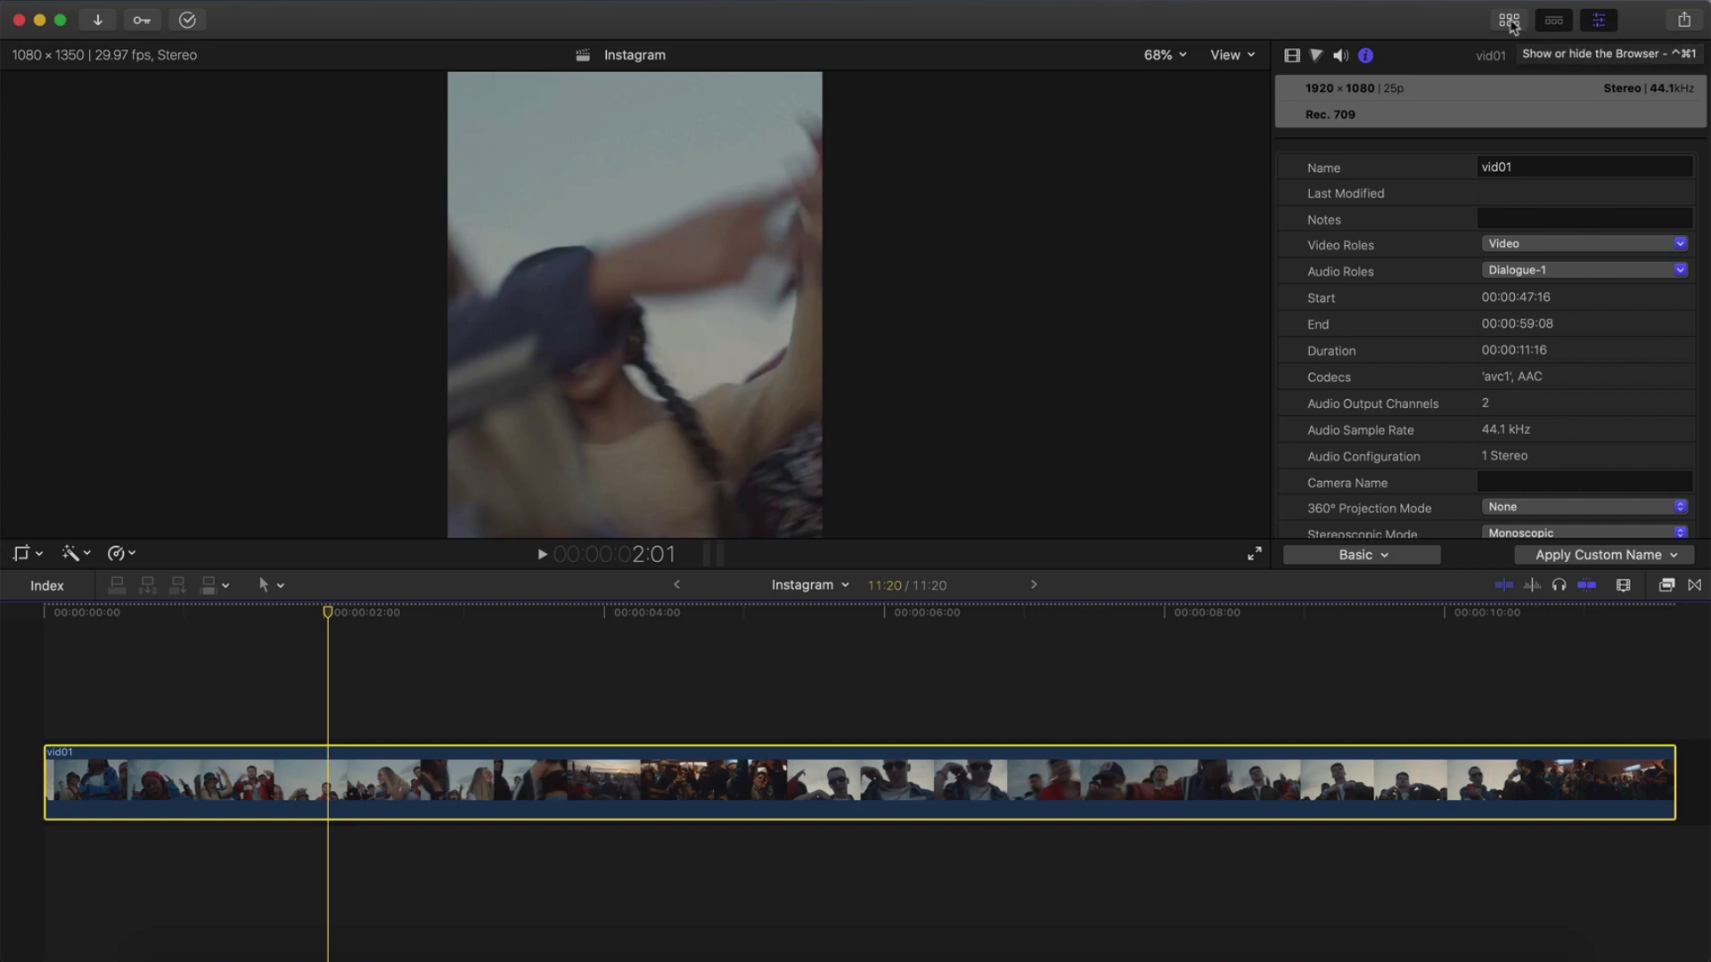
key("Left")
key("Left")
key("Left")
key("Left")
key("Left")
key("Left")
key("Left")
key("Left")
key("Left")
key("Left")
key("Left")
key("Left")
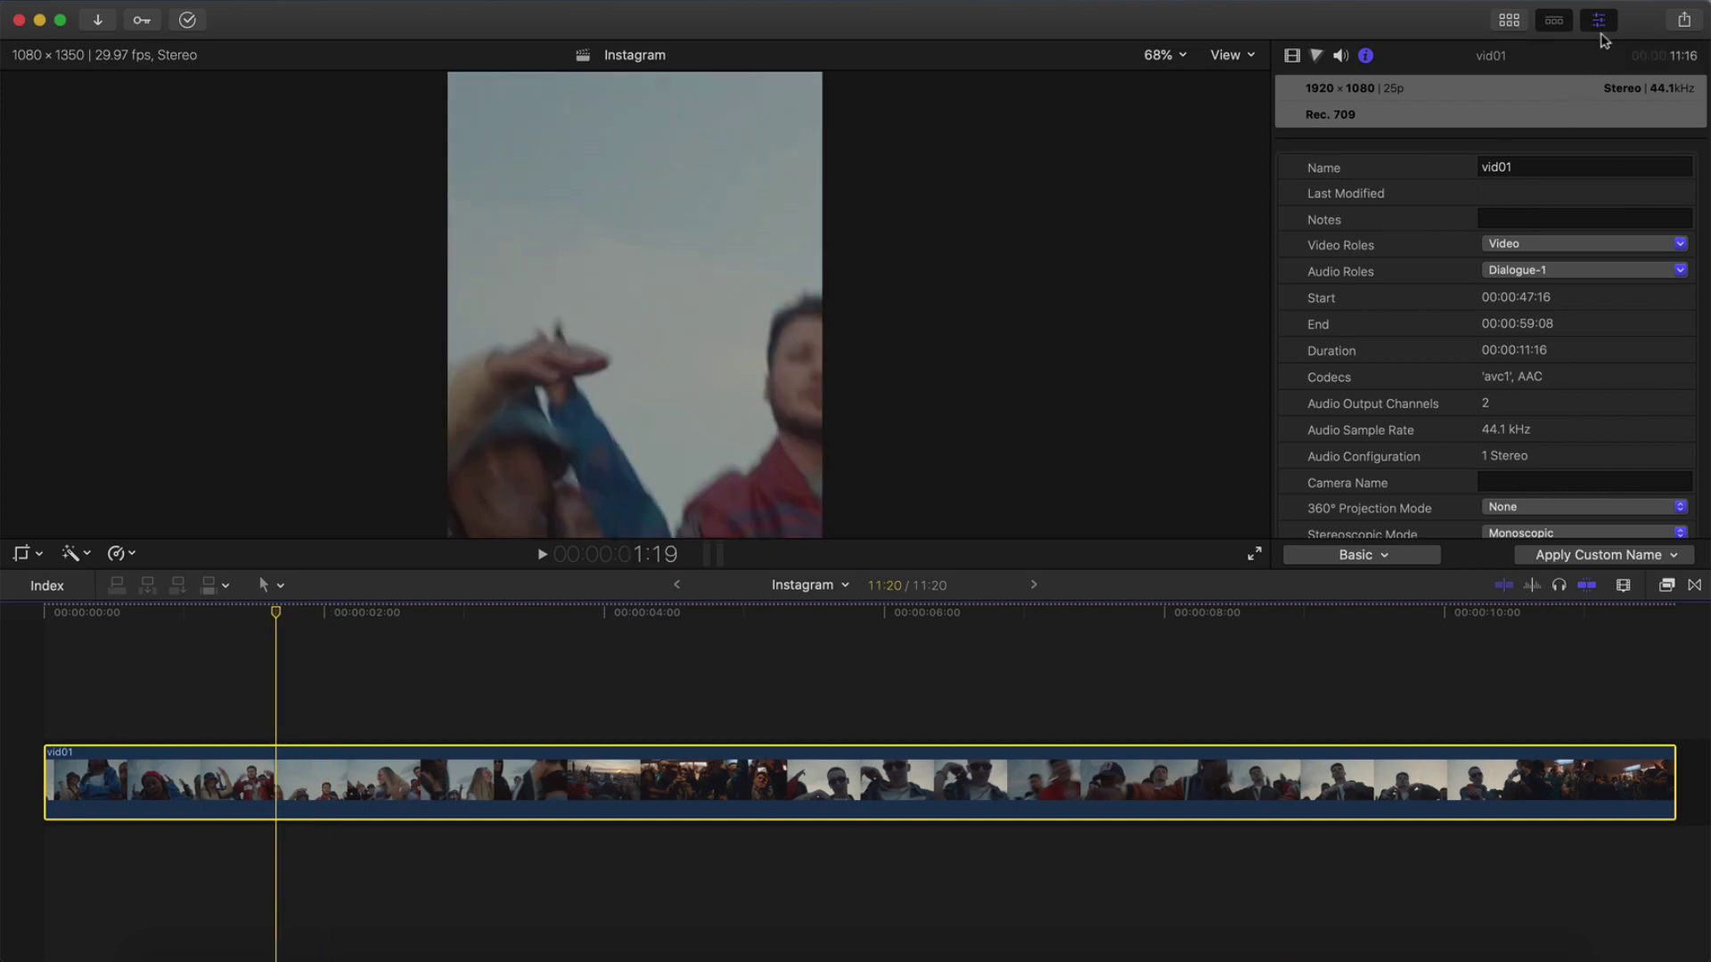
Step: Open the Instagram project's settings and replace the 1350 height with 1920
left_click(1517, 21)
left_click(437, 182)
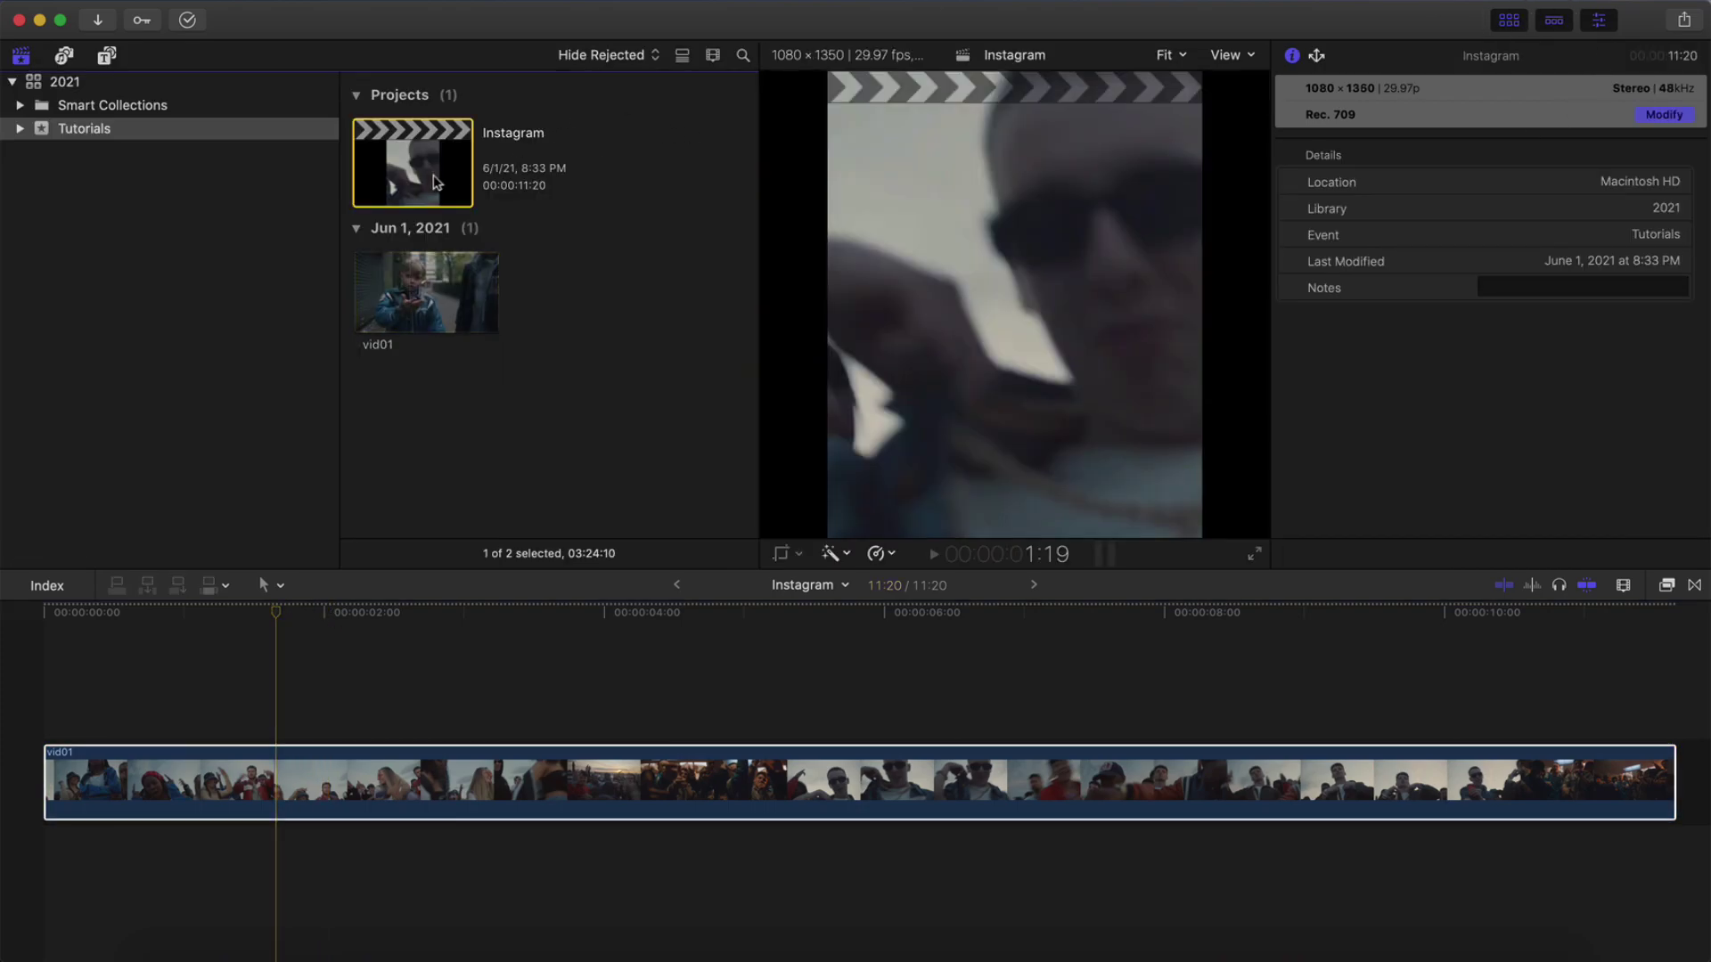
left_click(1664, 114)
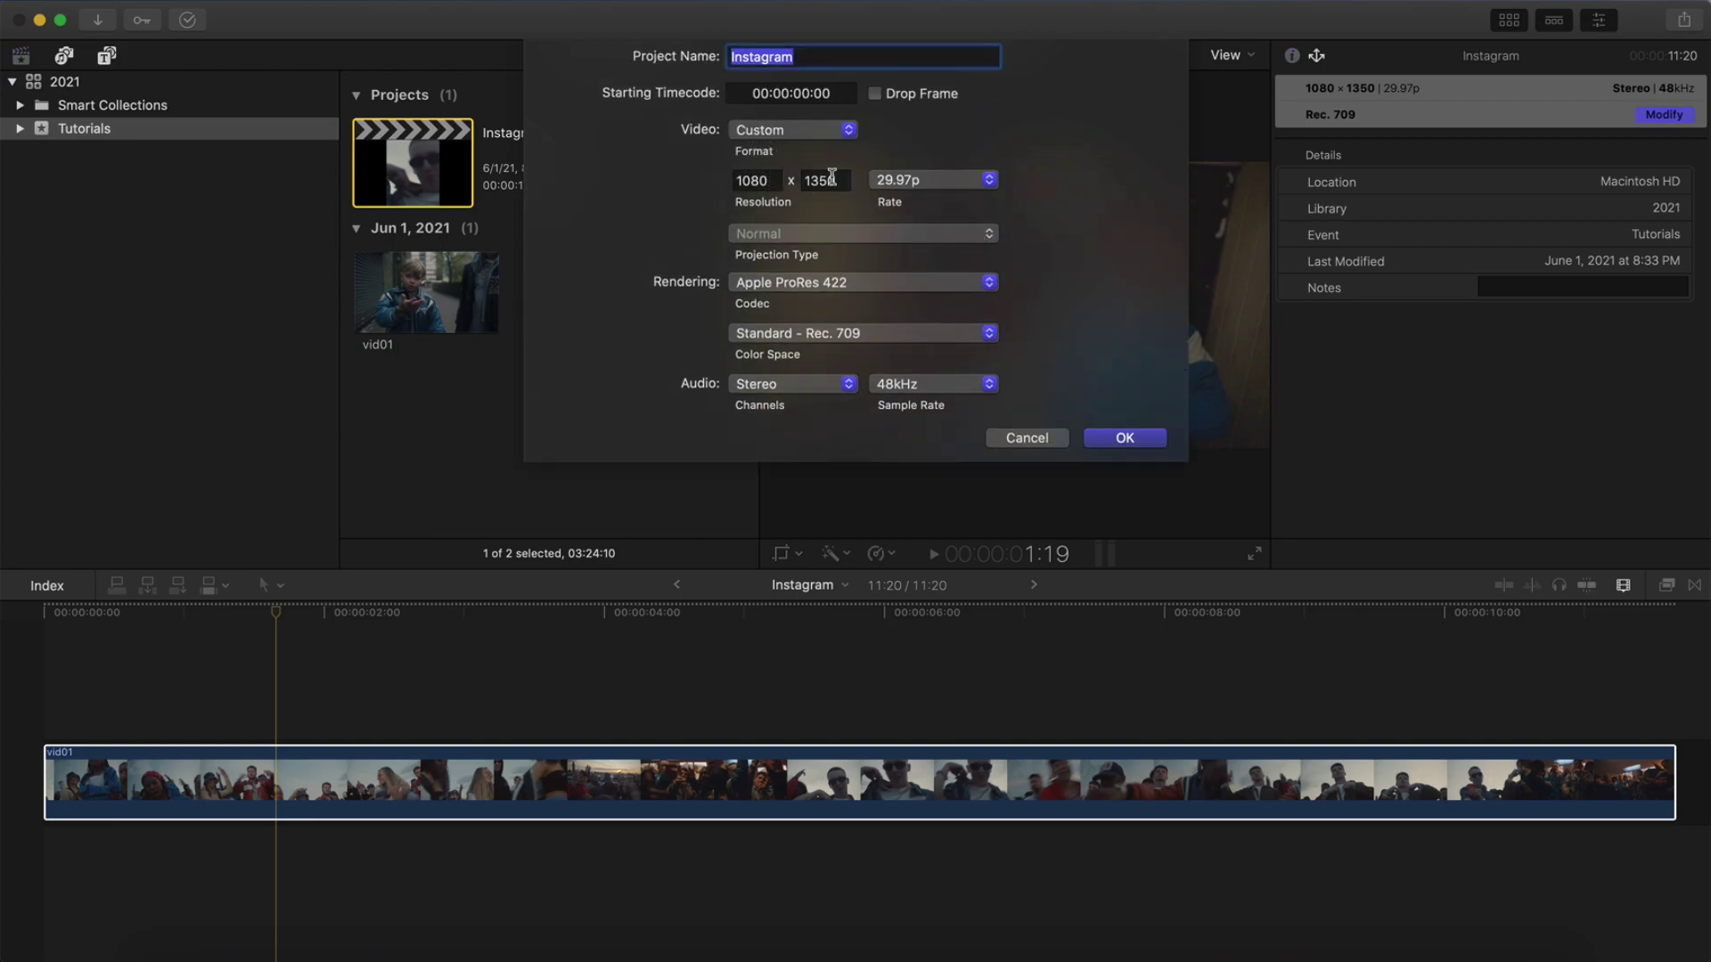
double_click(769, 179)
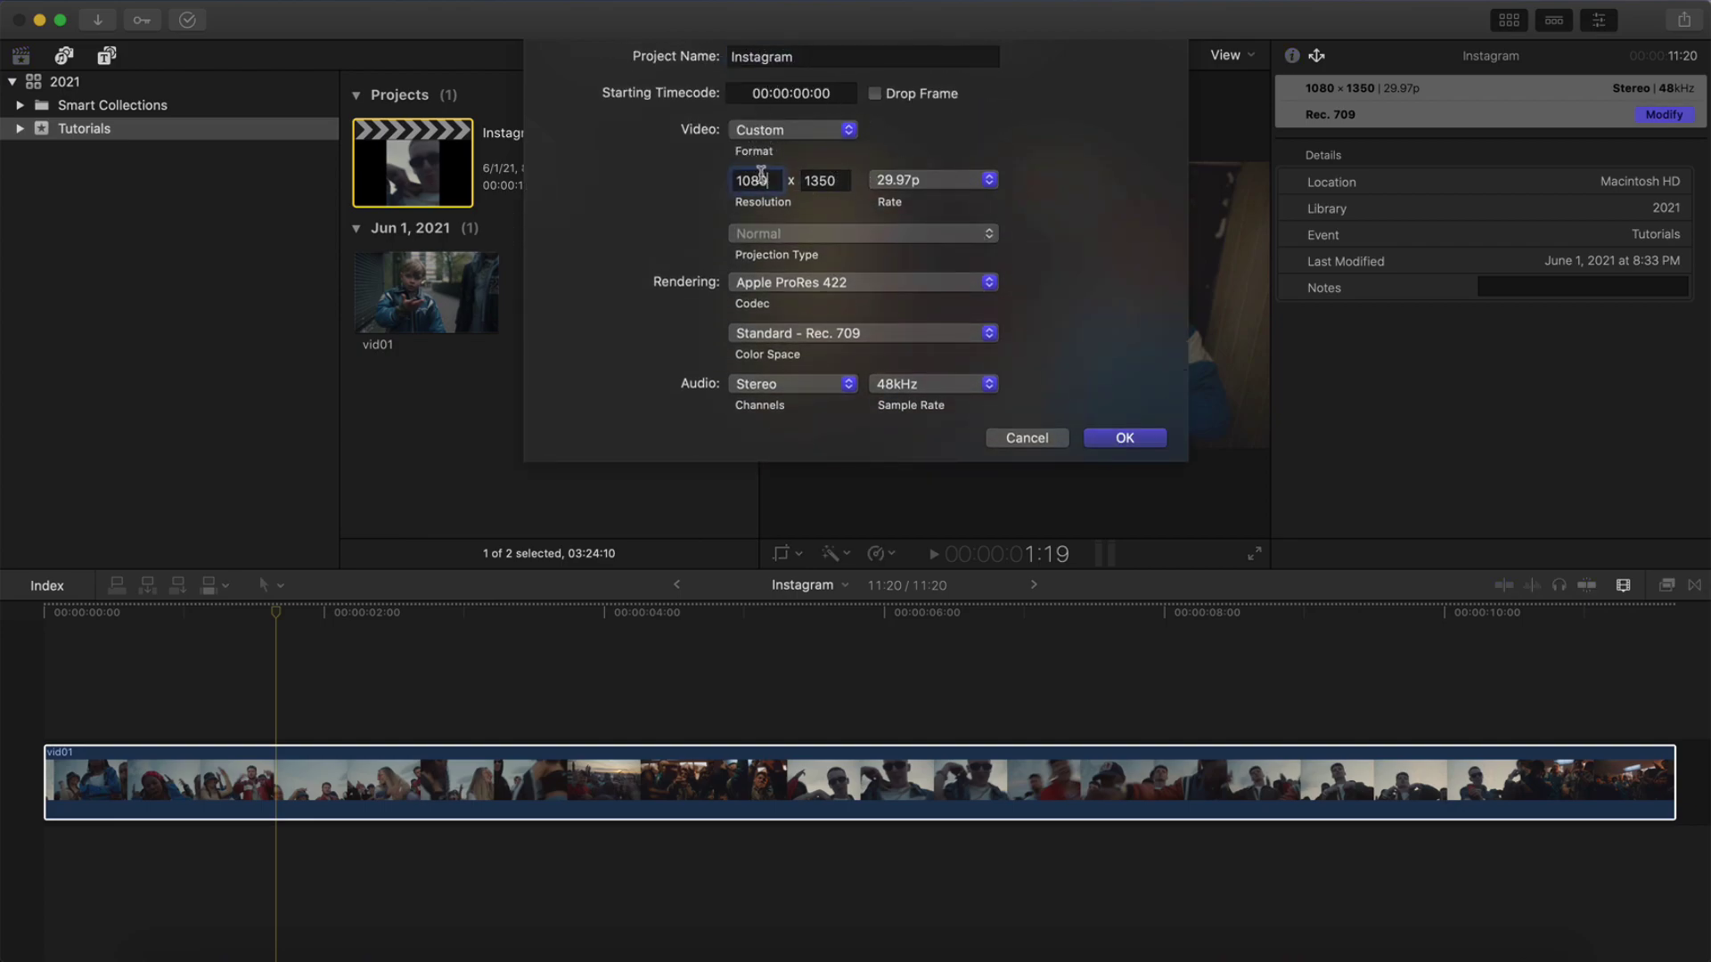
double_click(832, 181)
type("1920")
Step: Choose the Vertical format at 1080x1920, keep 29.97p, and confirm the settings
left_click(786, 135)
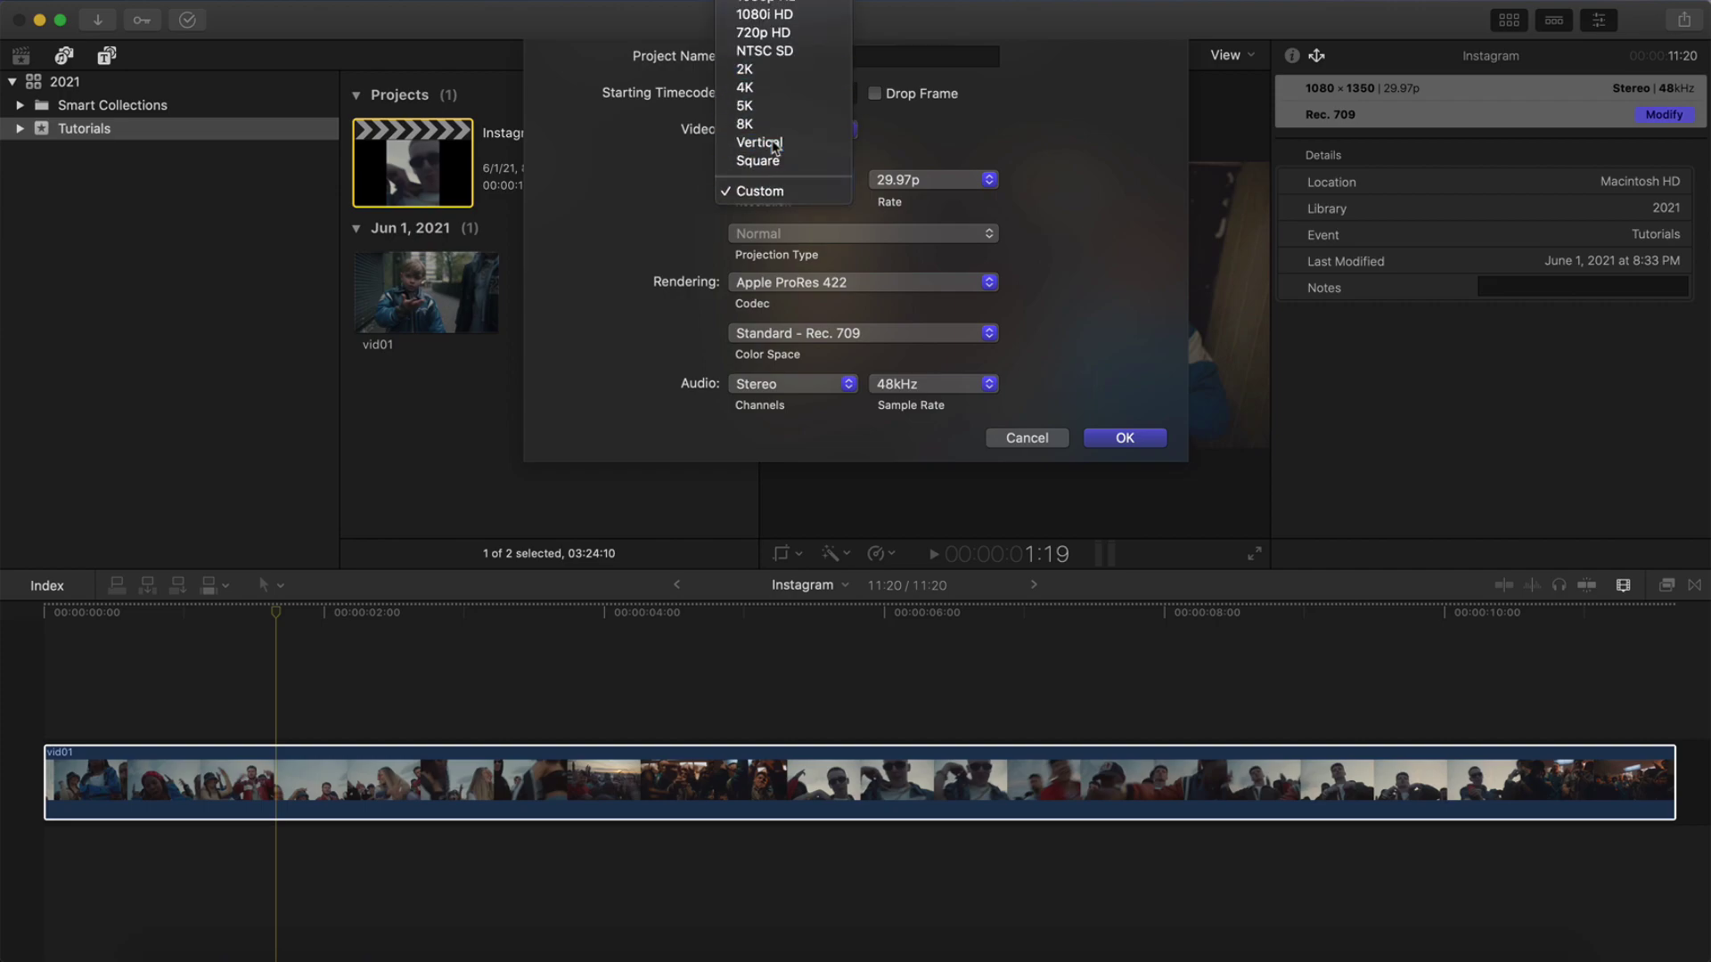
left_click(775, 144)
left_click(774, 181)
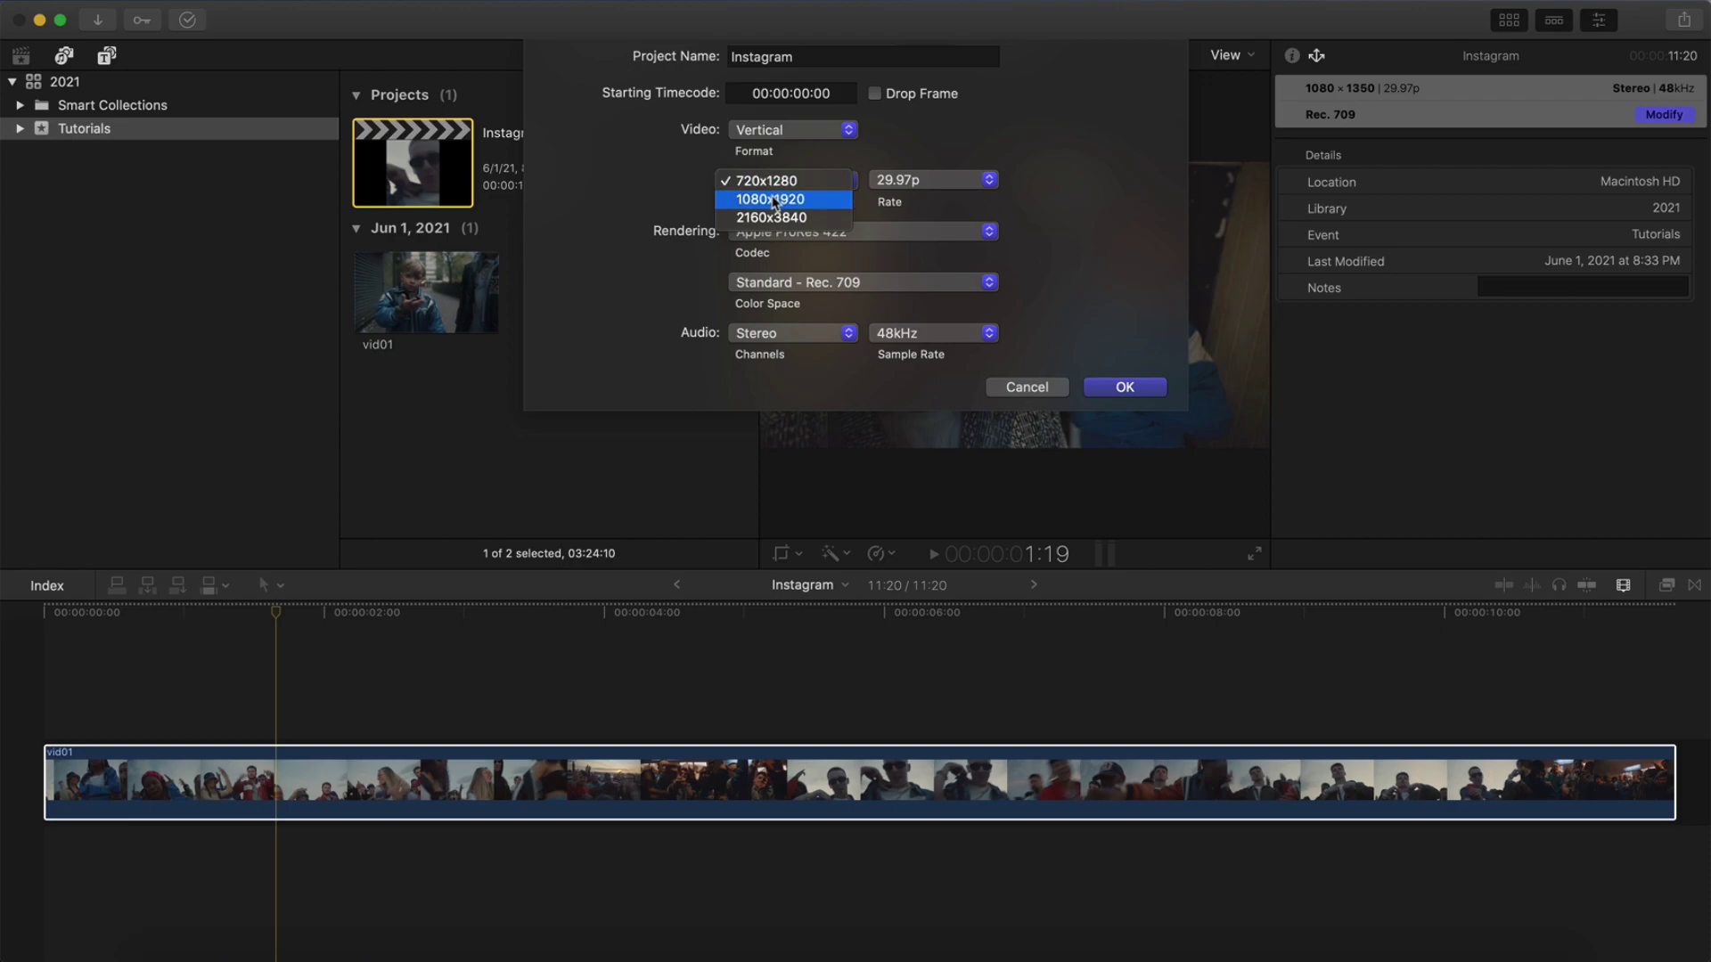
left_click(813, 203)
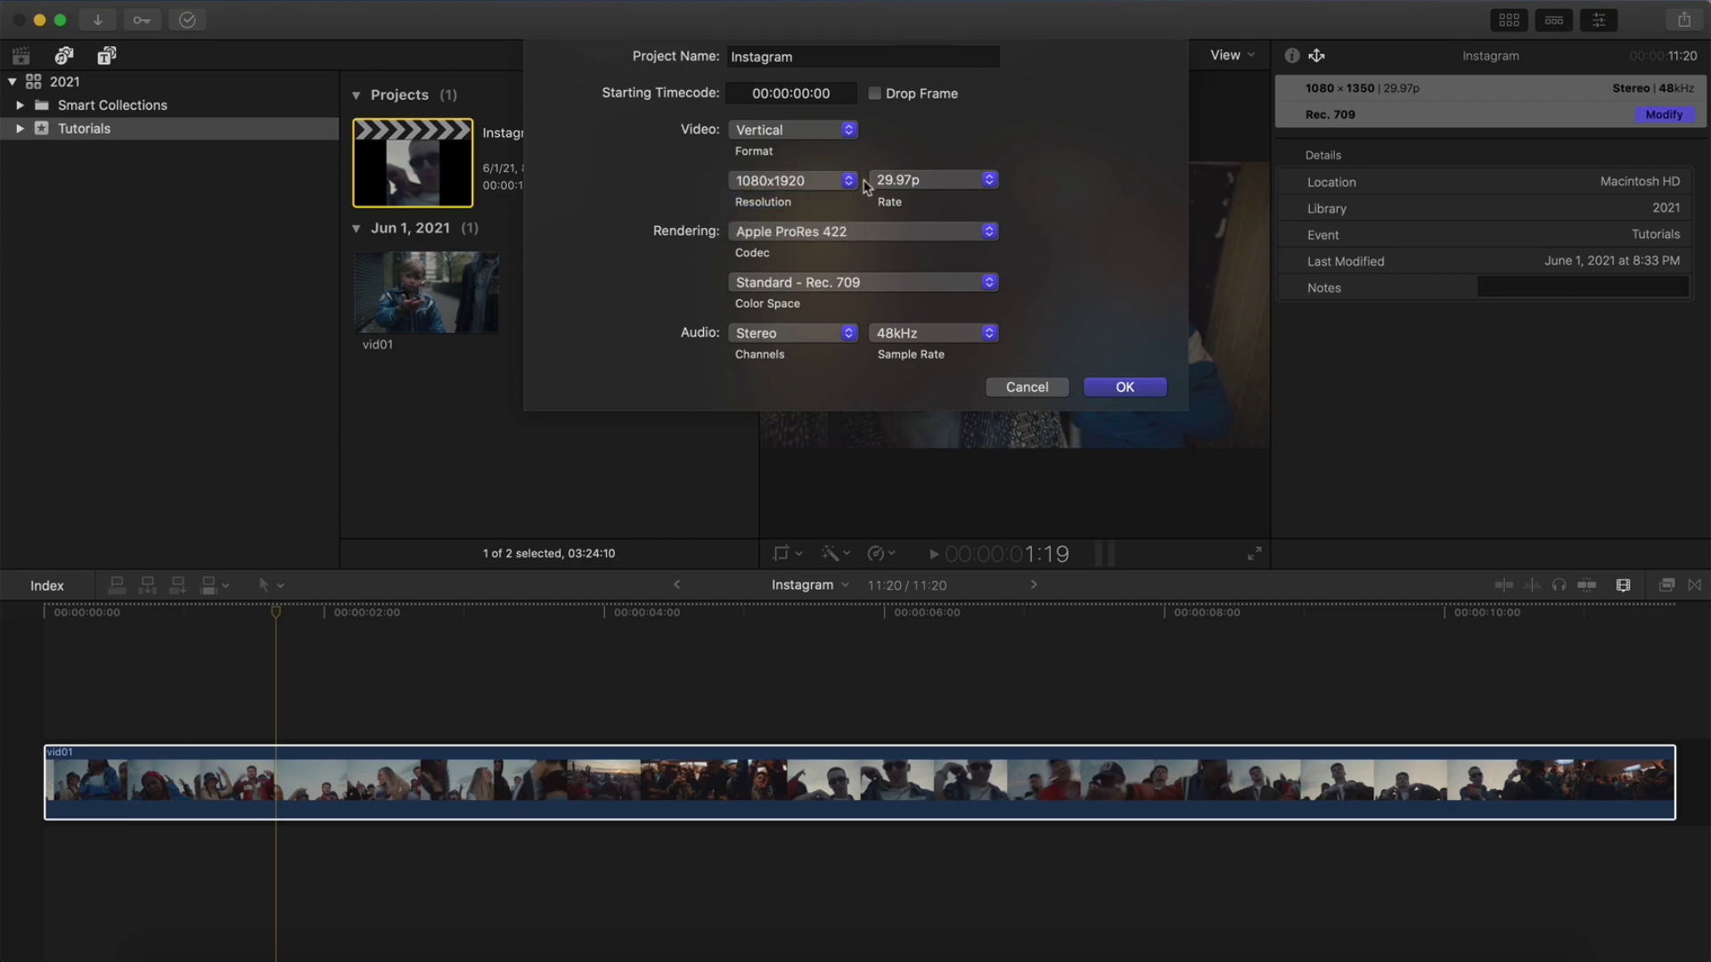
left_click(925, 180)
left_click(935, 180)
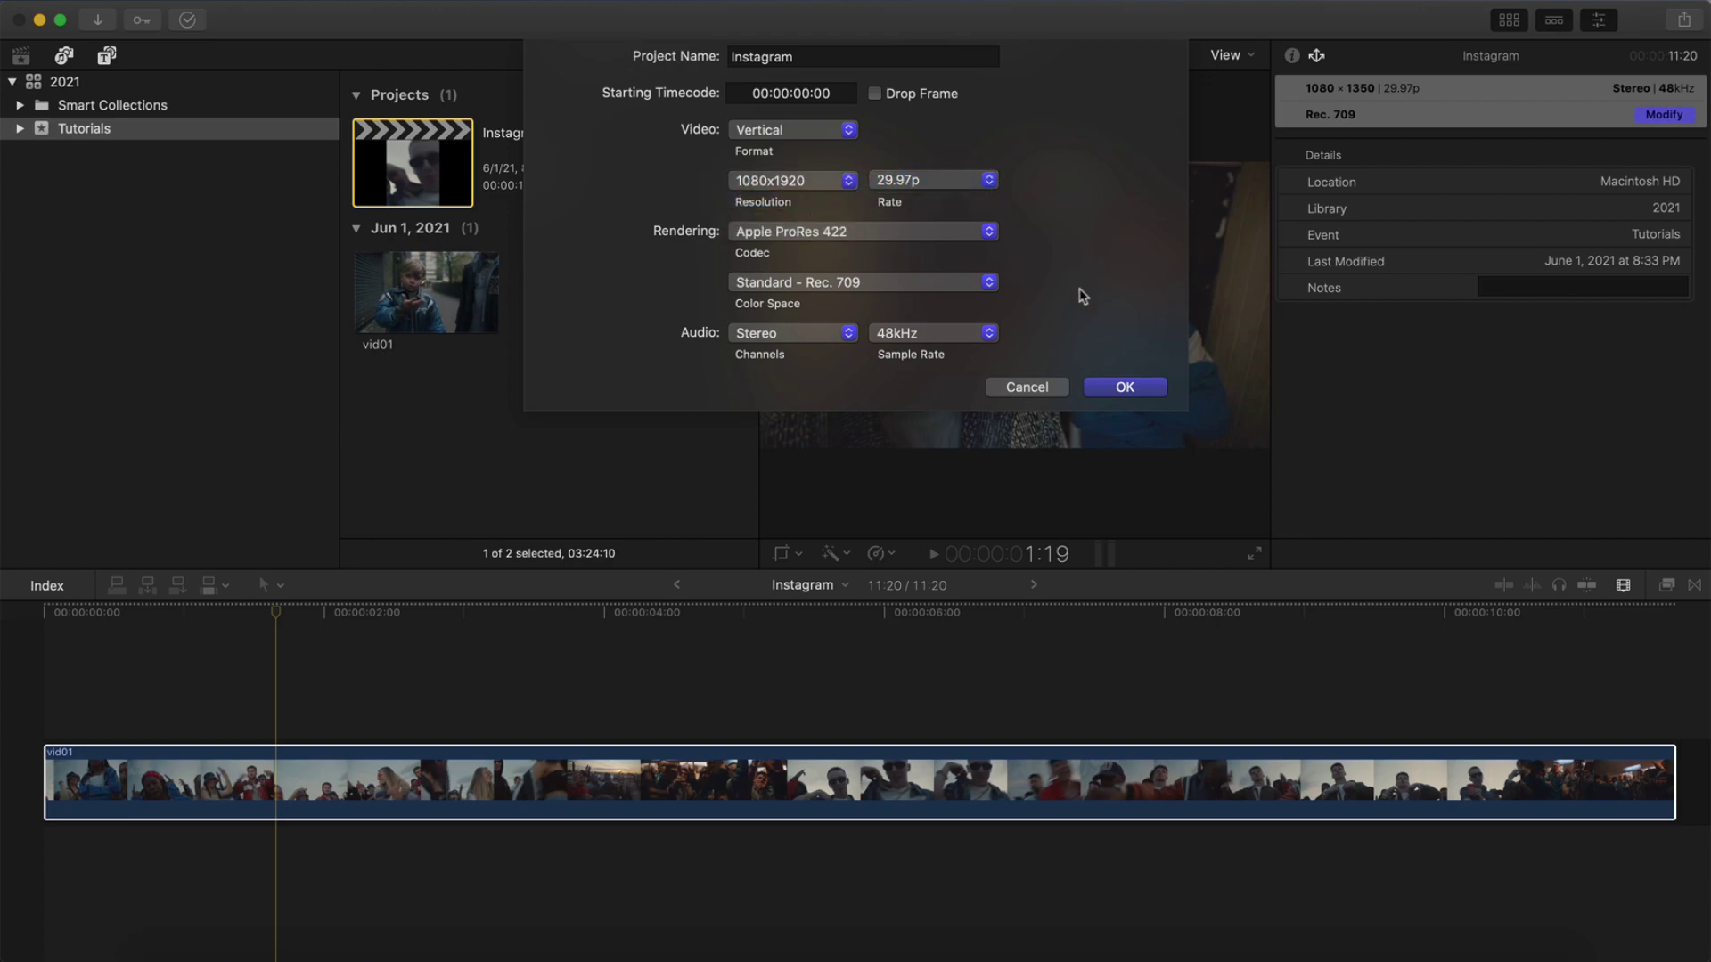
left_click(1124, 387)
Step: At 00:24, reset and re-crop vid01 to a 9:16 region filling the 1080×1920 frame
left_click(1509, 20)
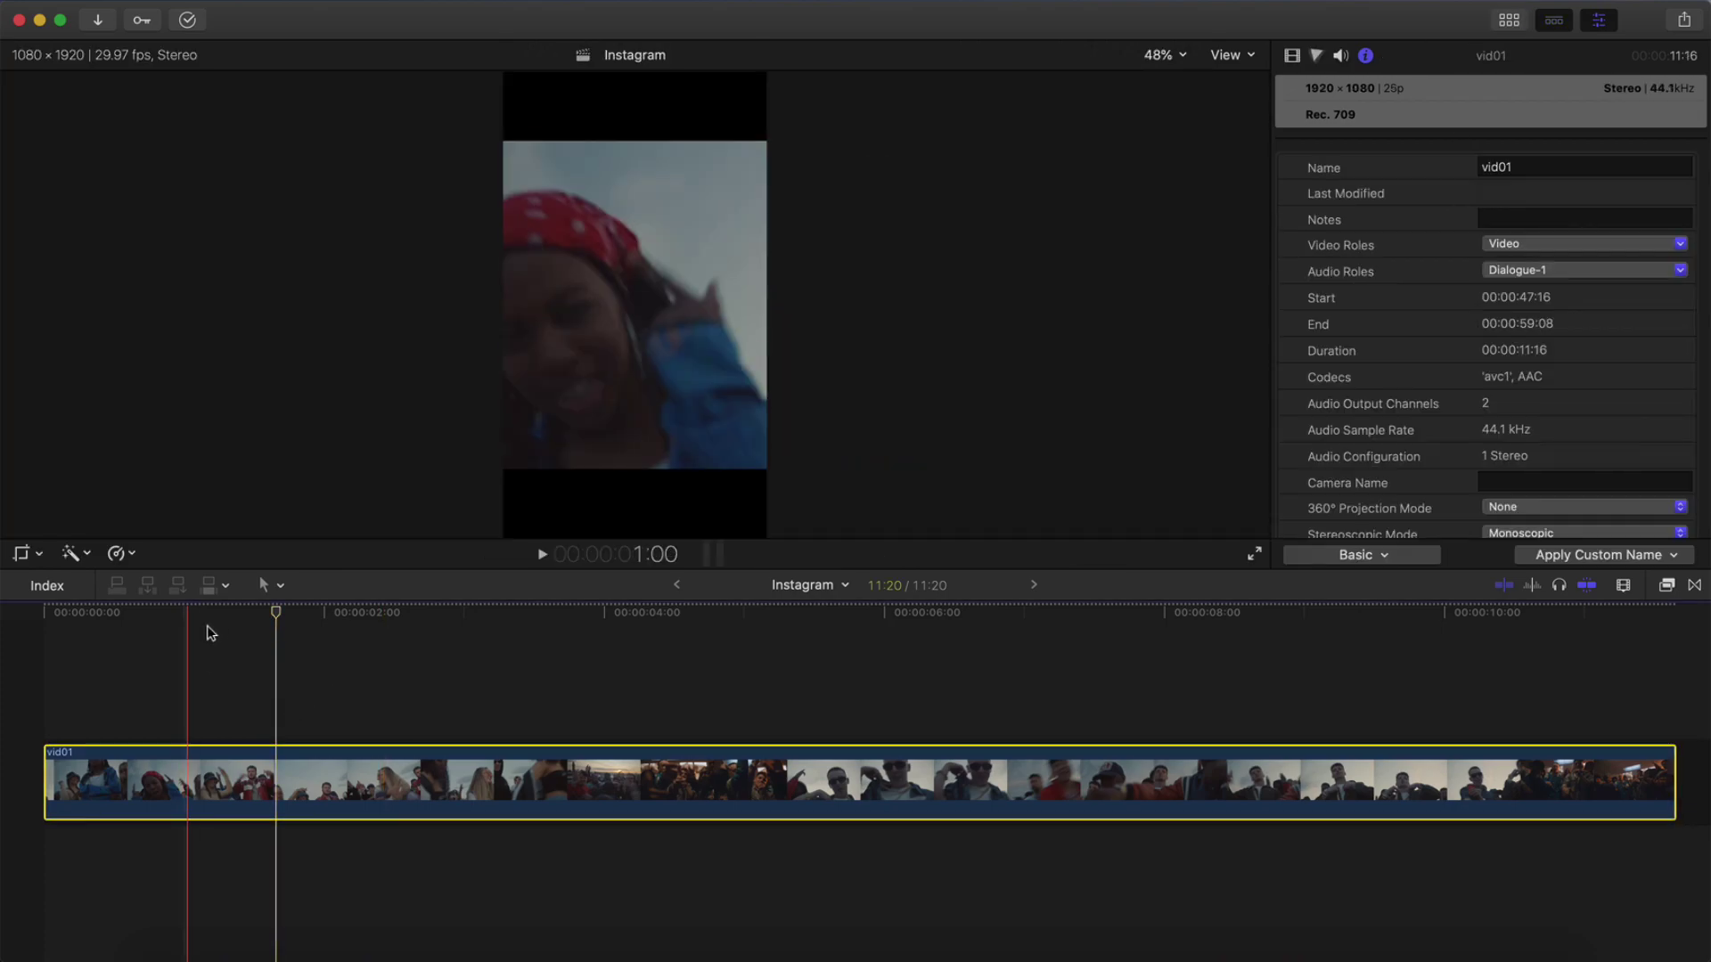
left_click(159, 624)
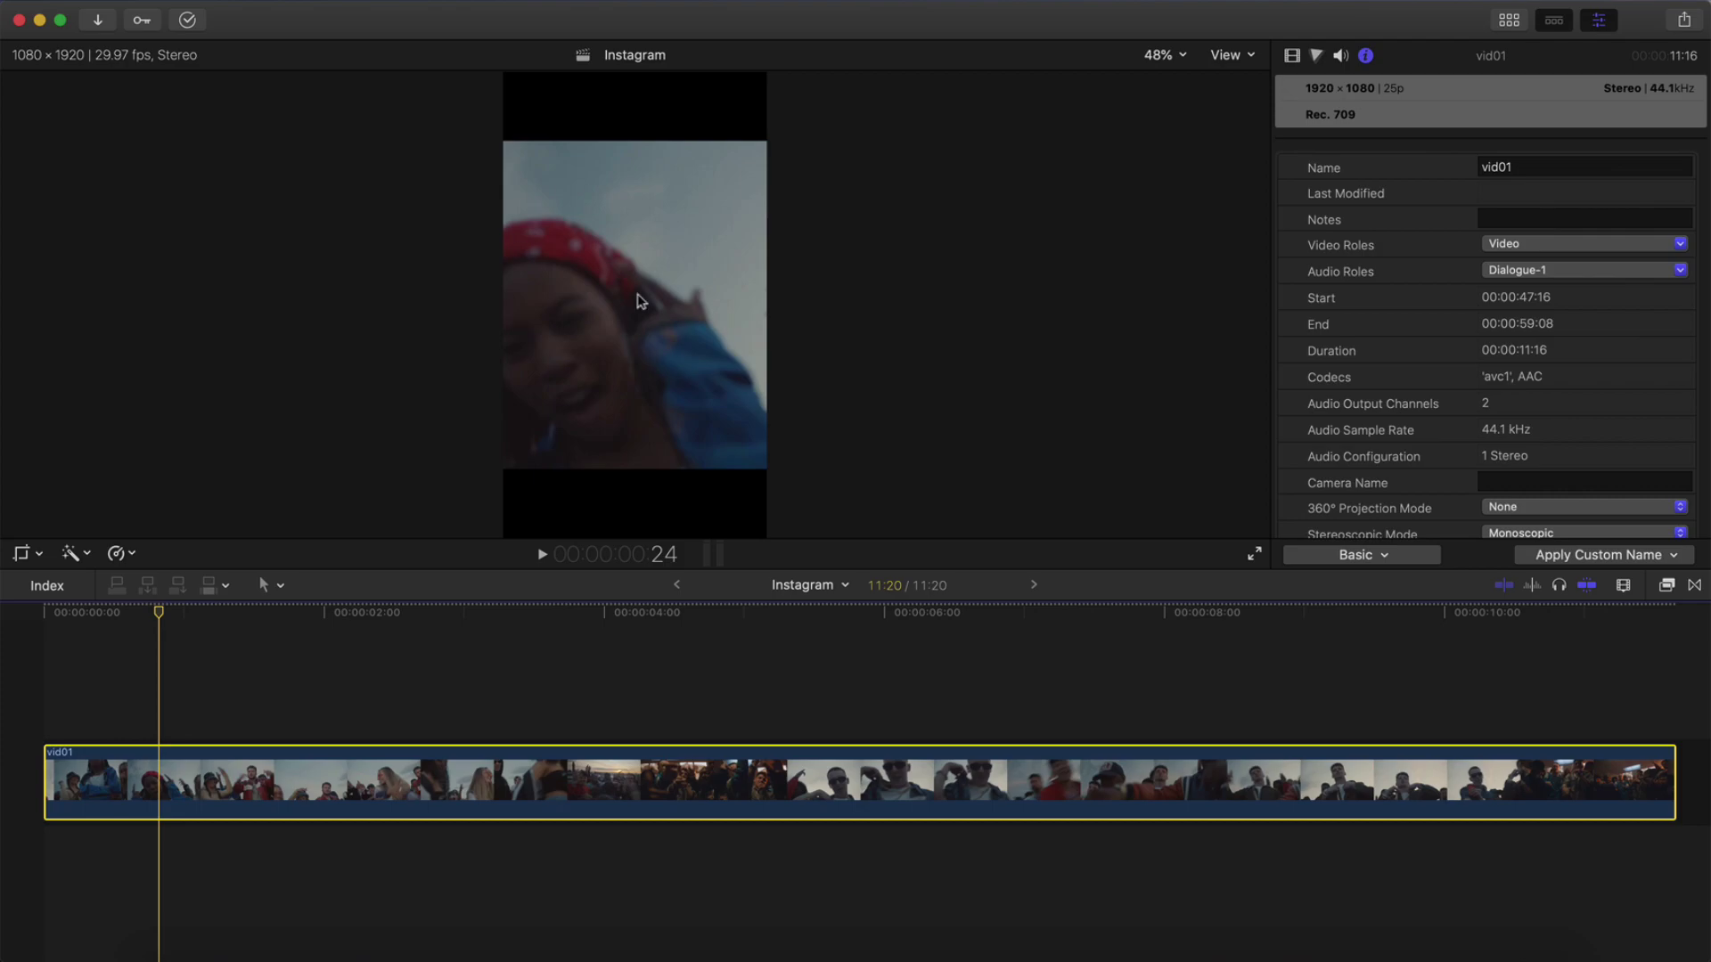
left_click(39, 554)
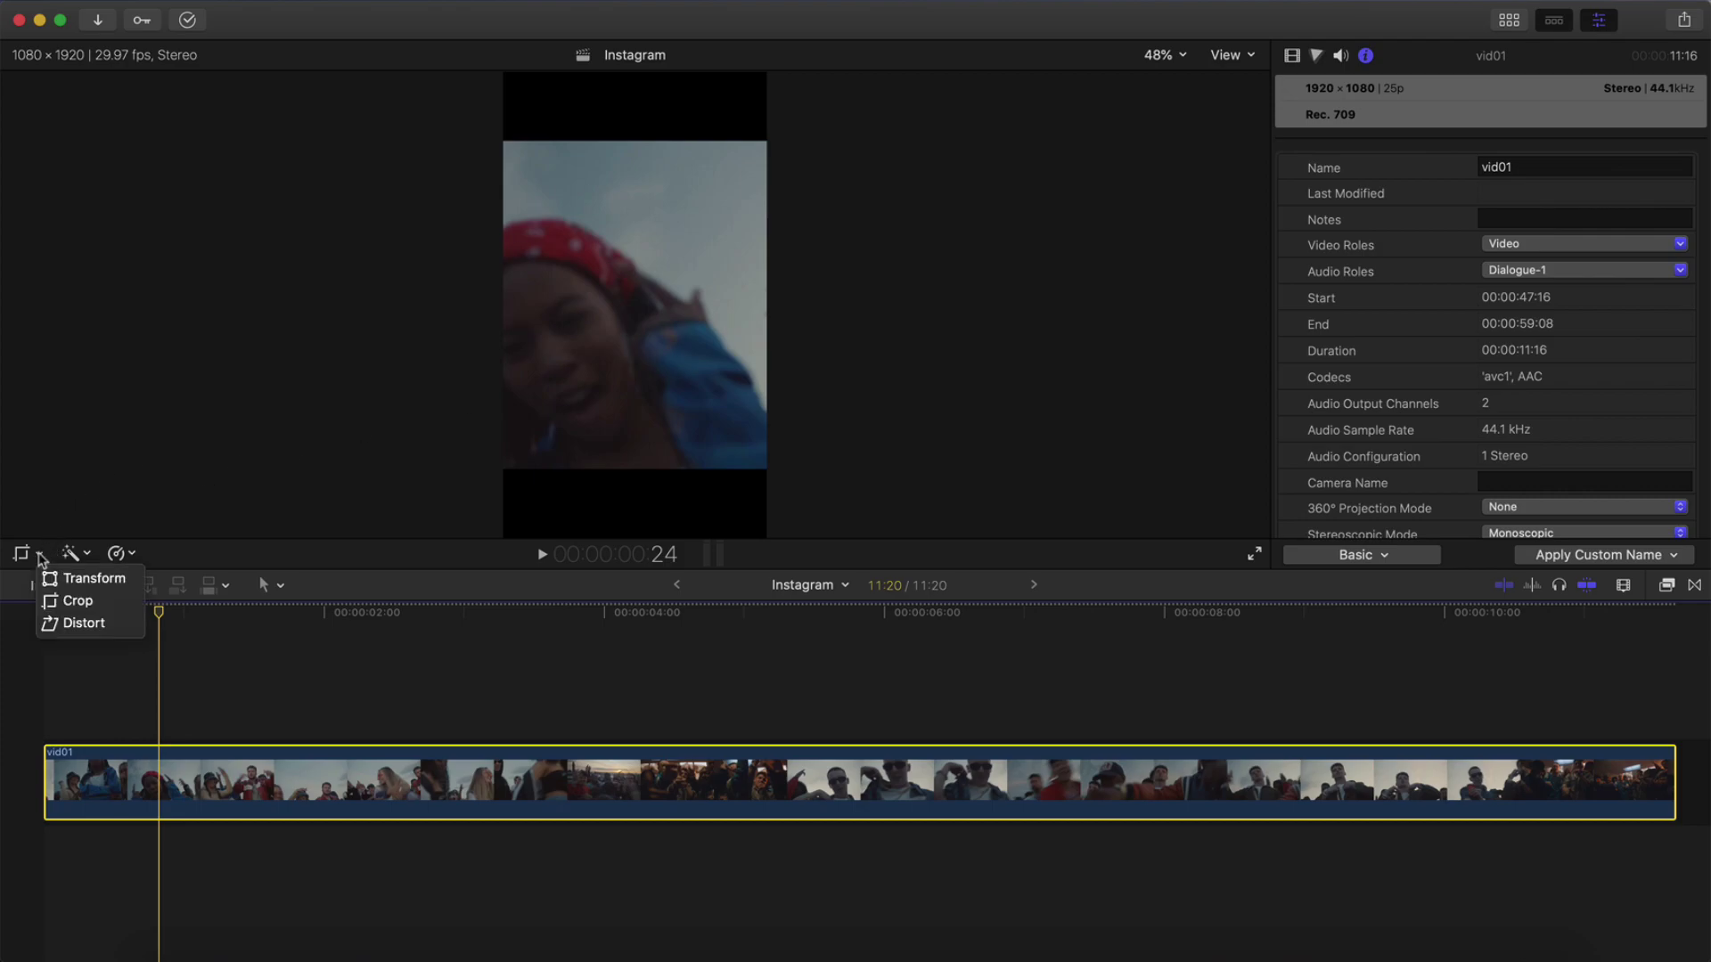
left_click(64, 602)
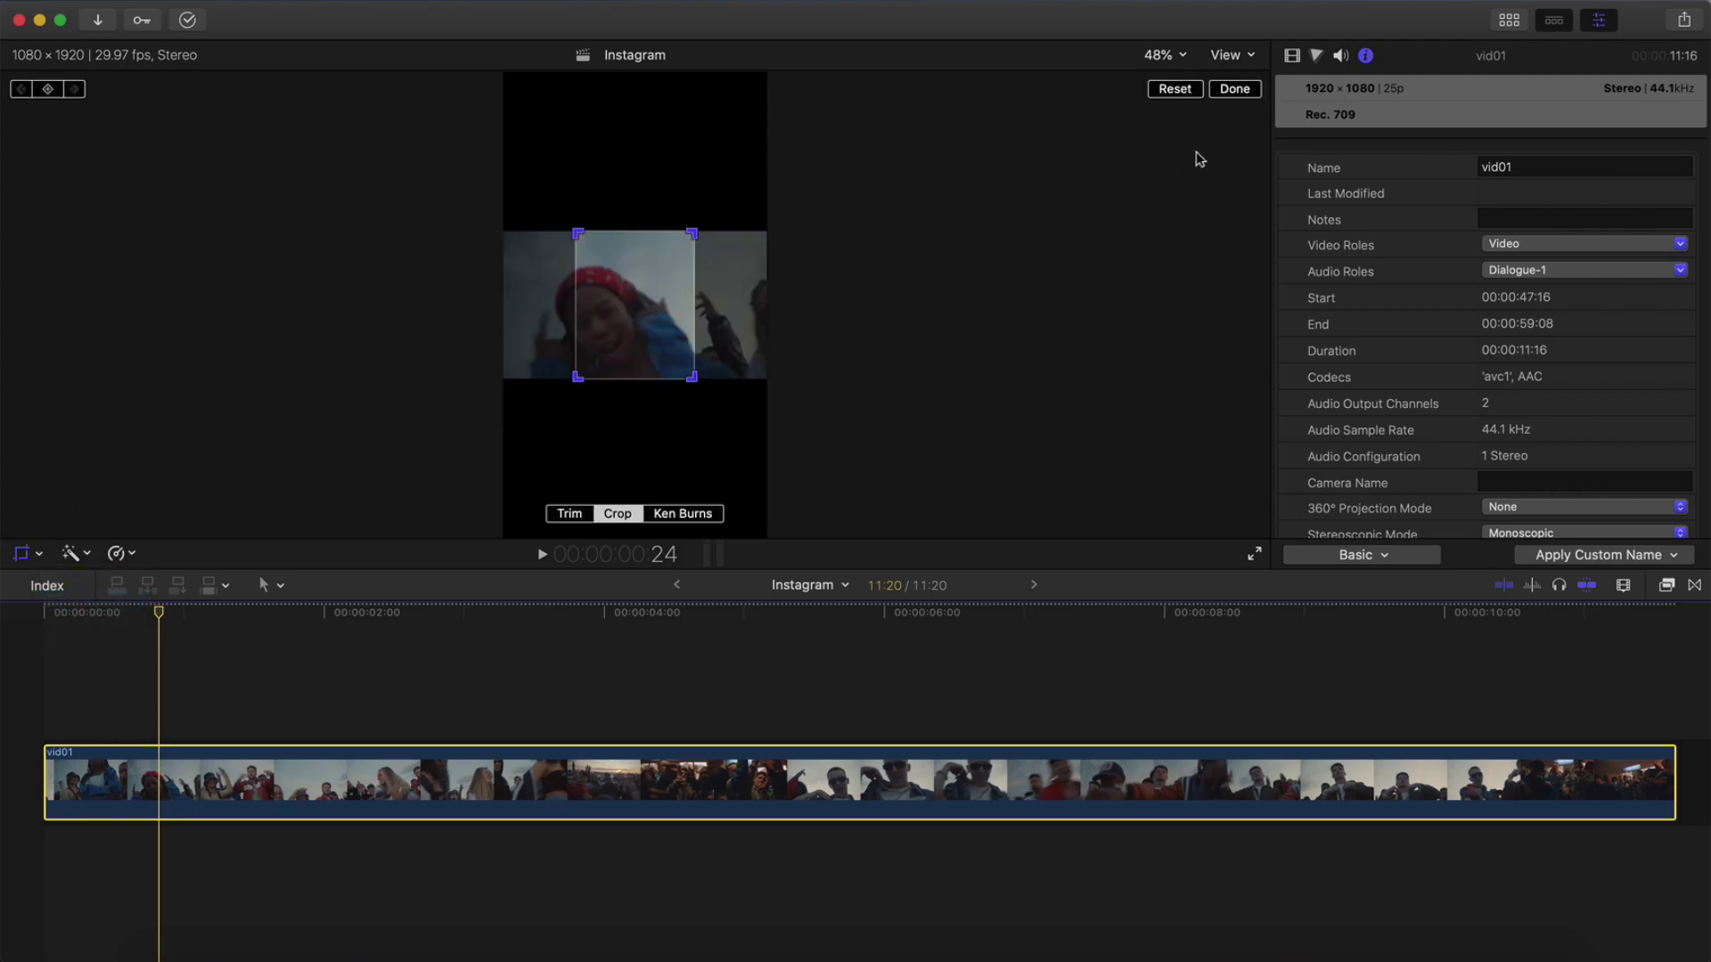
left_click(1180, 90)
left_click(615, 515)
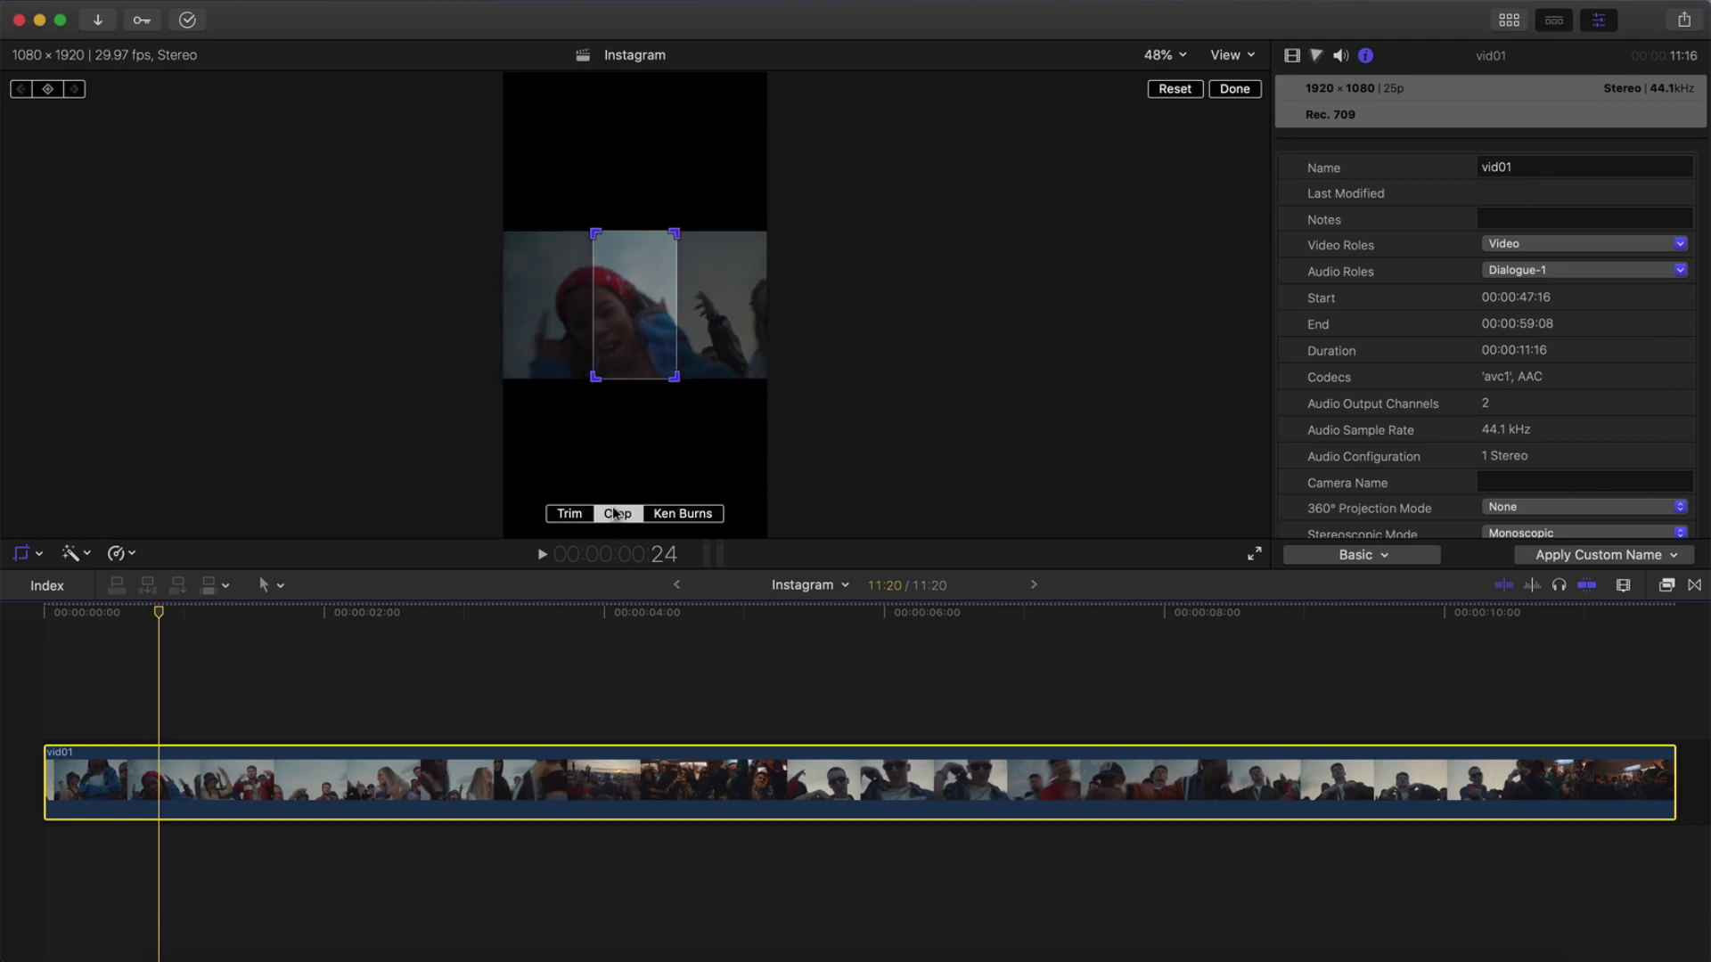
left_click(1234, 90)
left_click(1343, 624)
left_click(178, 2)
mouse_move(236, 223)
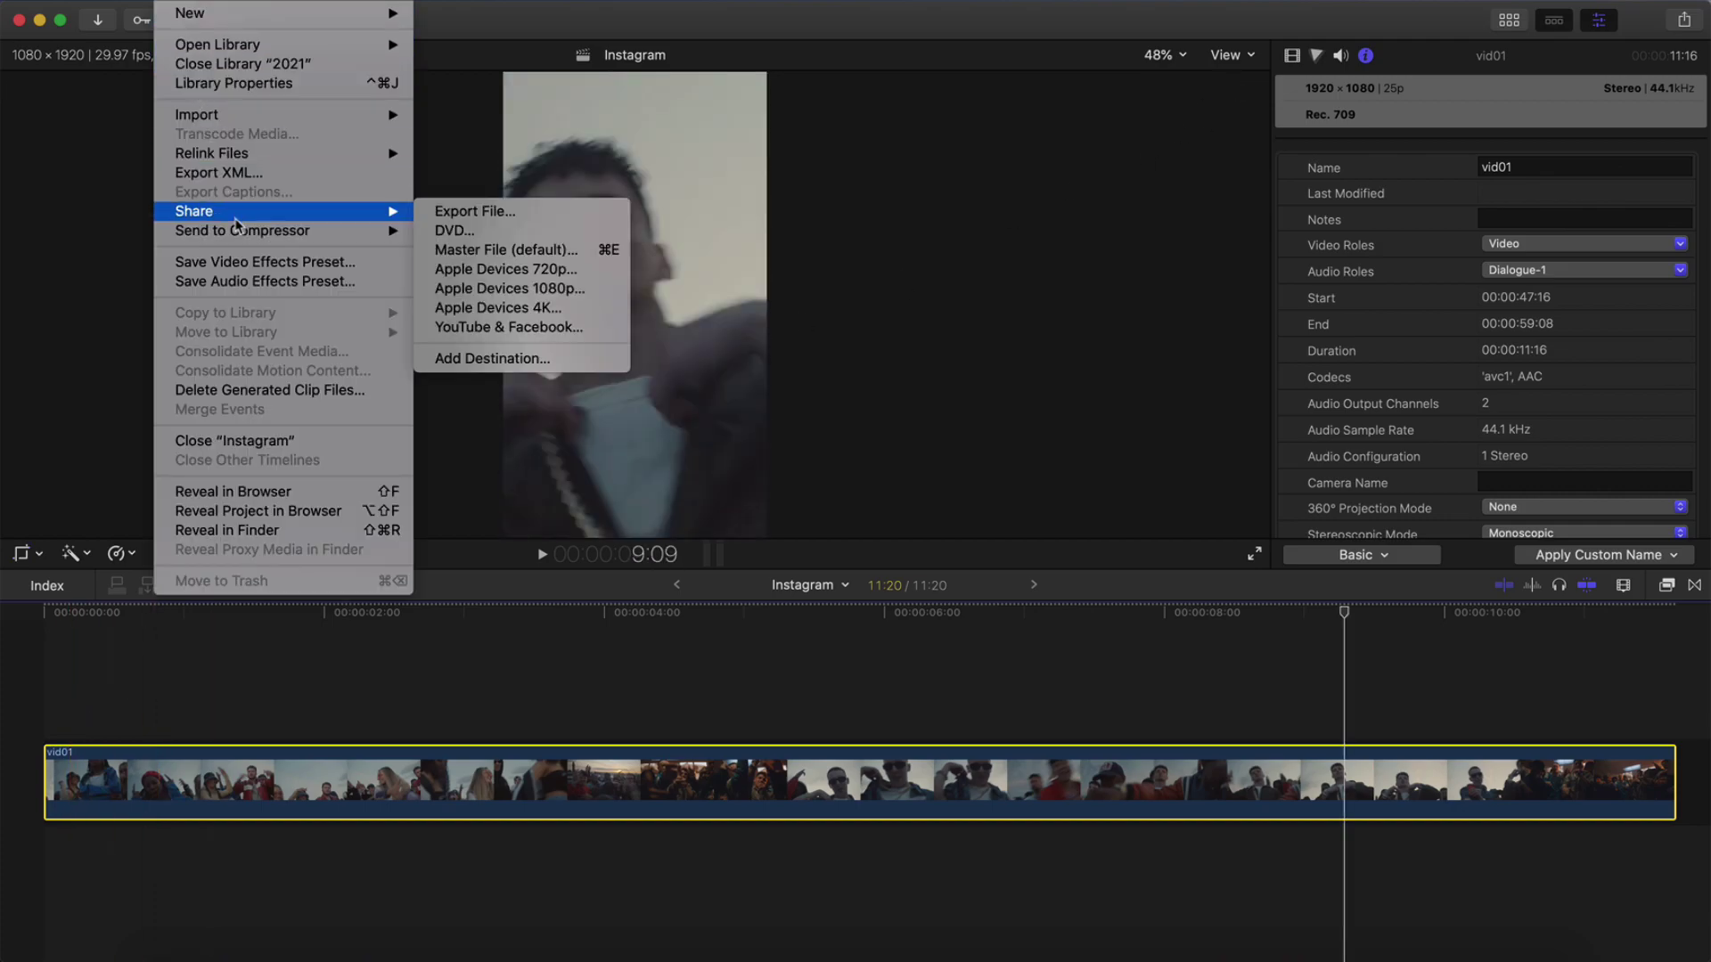
left_click(486, 249)
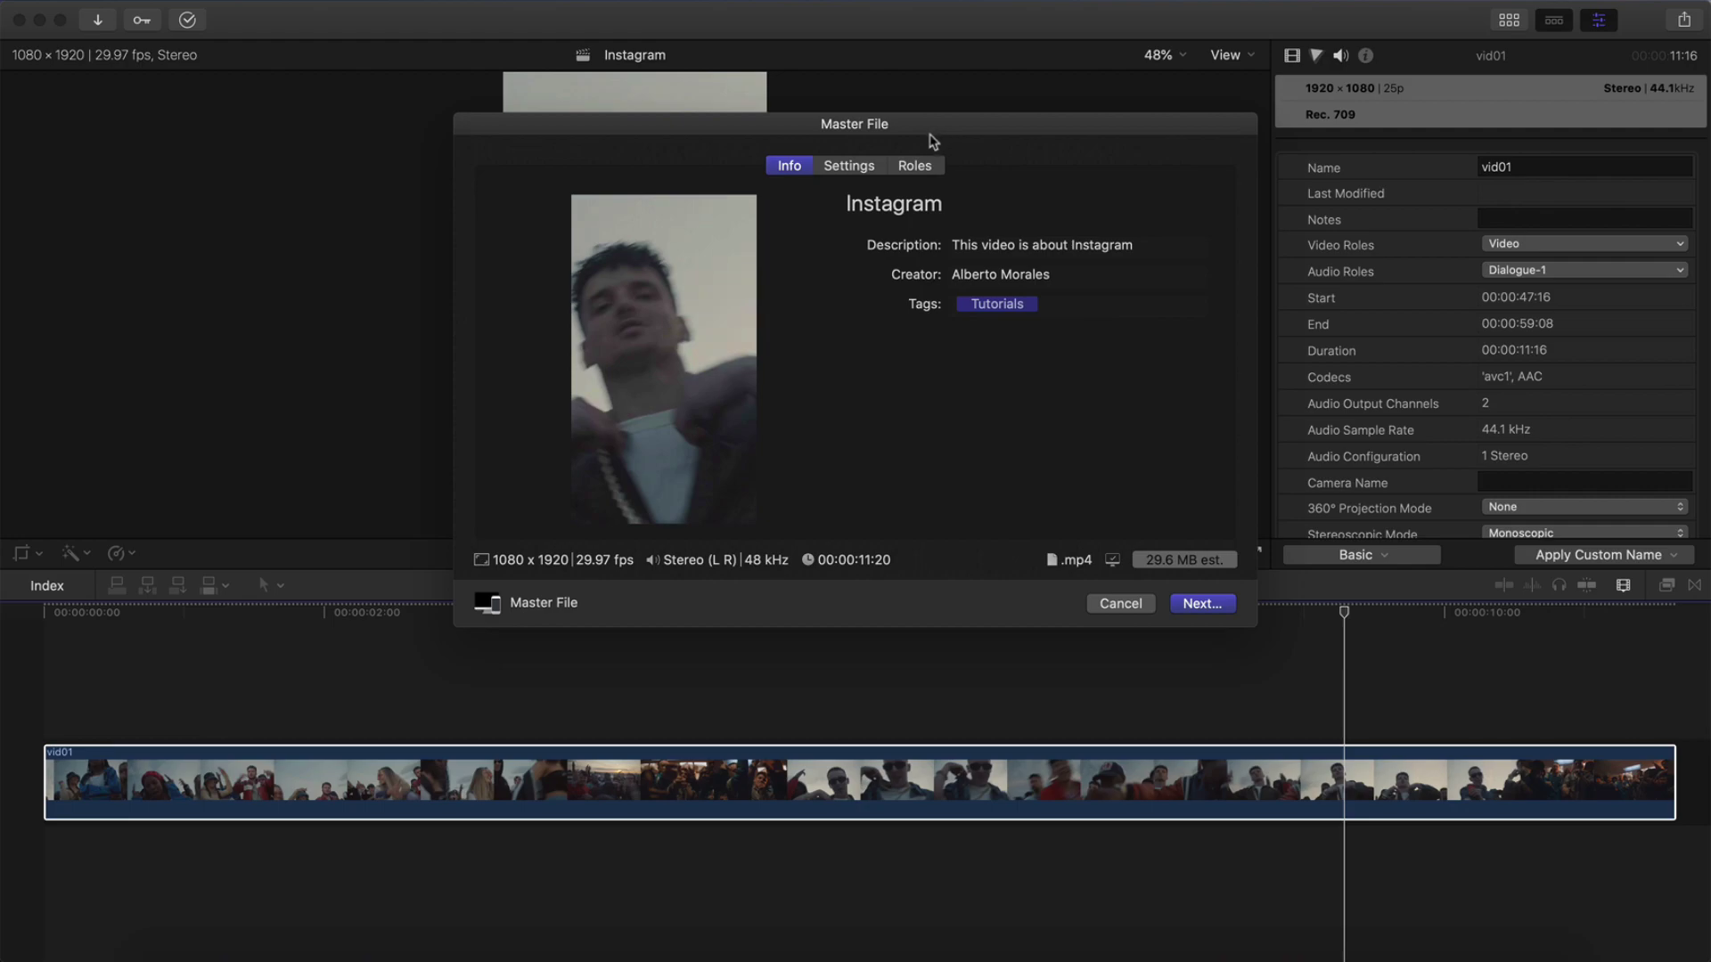
left_click(877, 164)
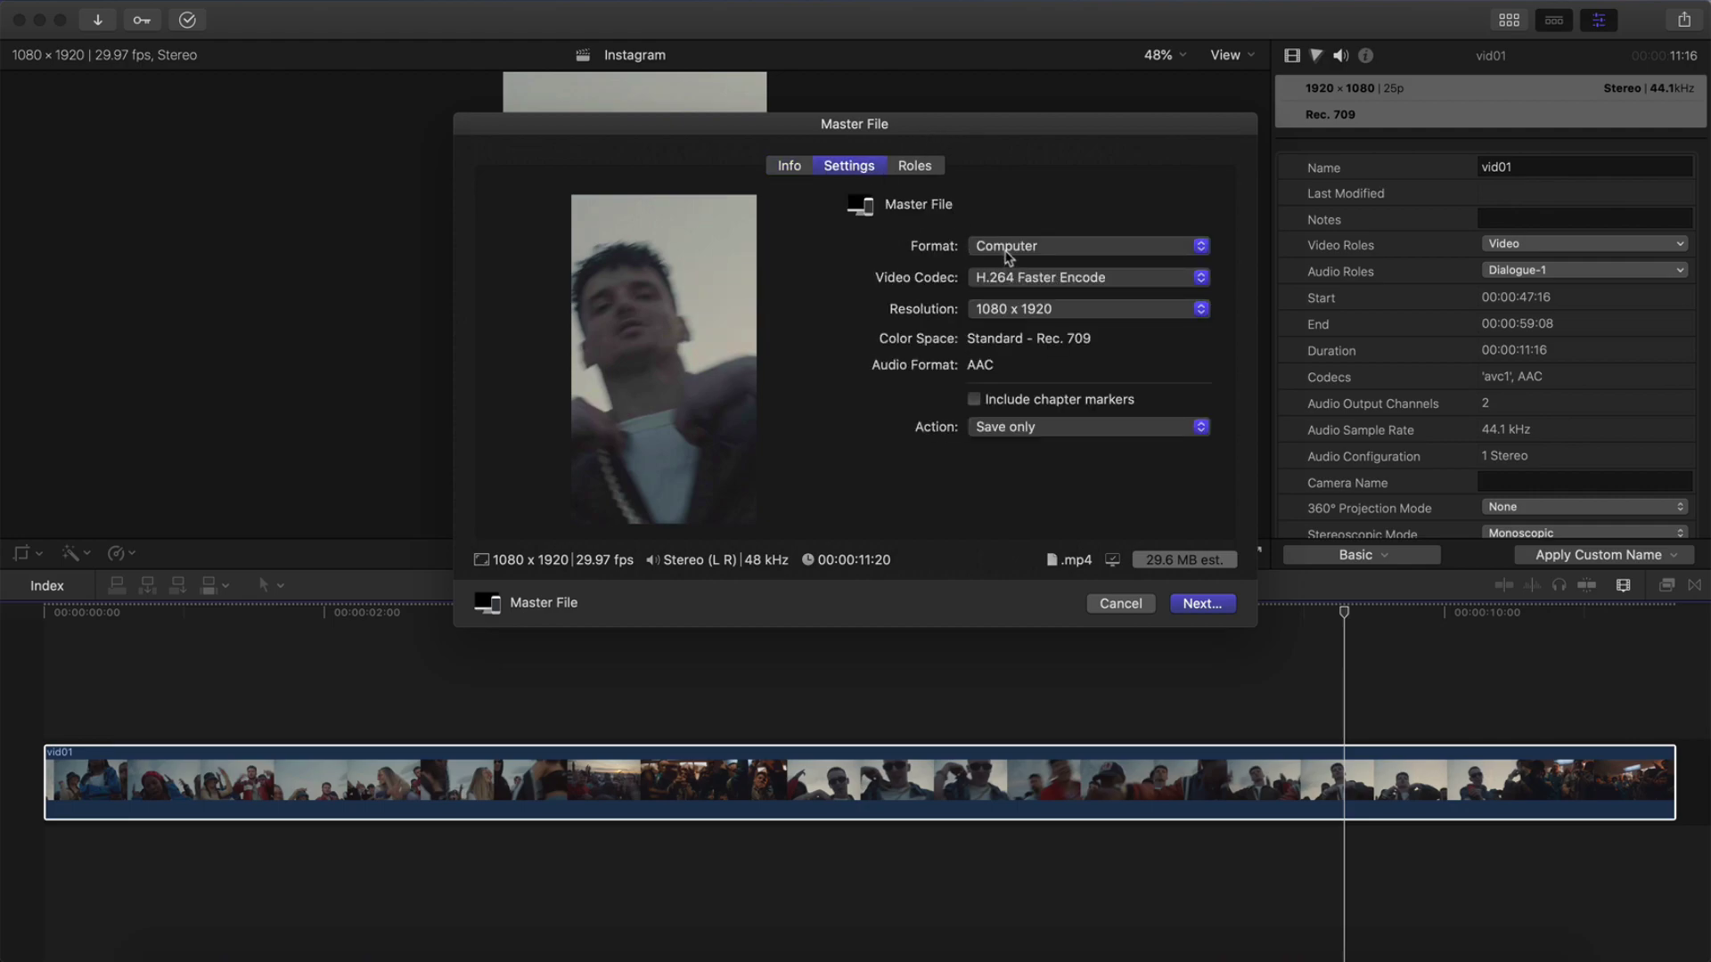
left_click(1007, 247)
left_click(1007, 247)
left_click(1011, 278)
left_click(1052, 278)
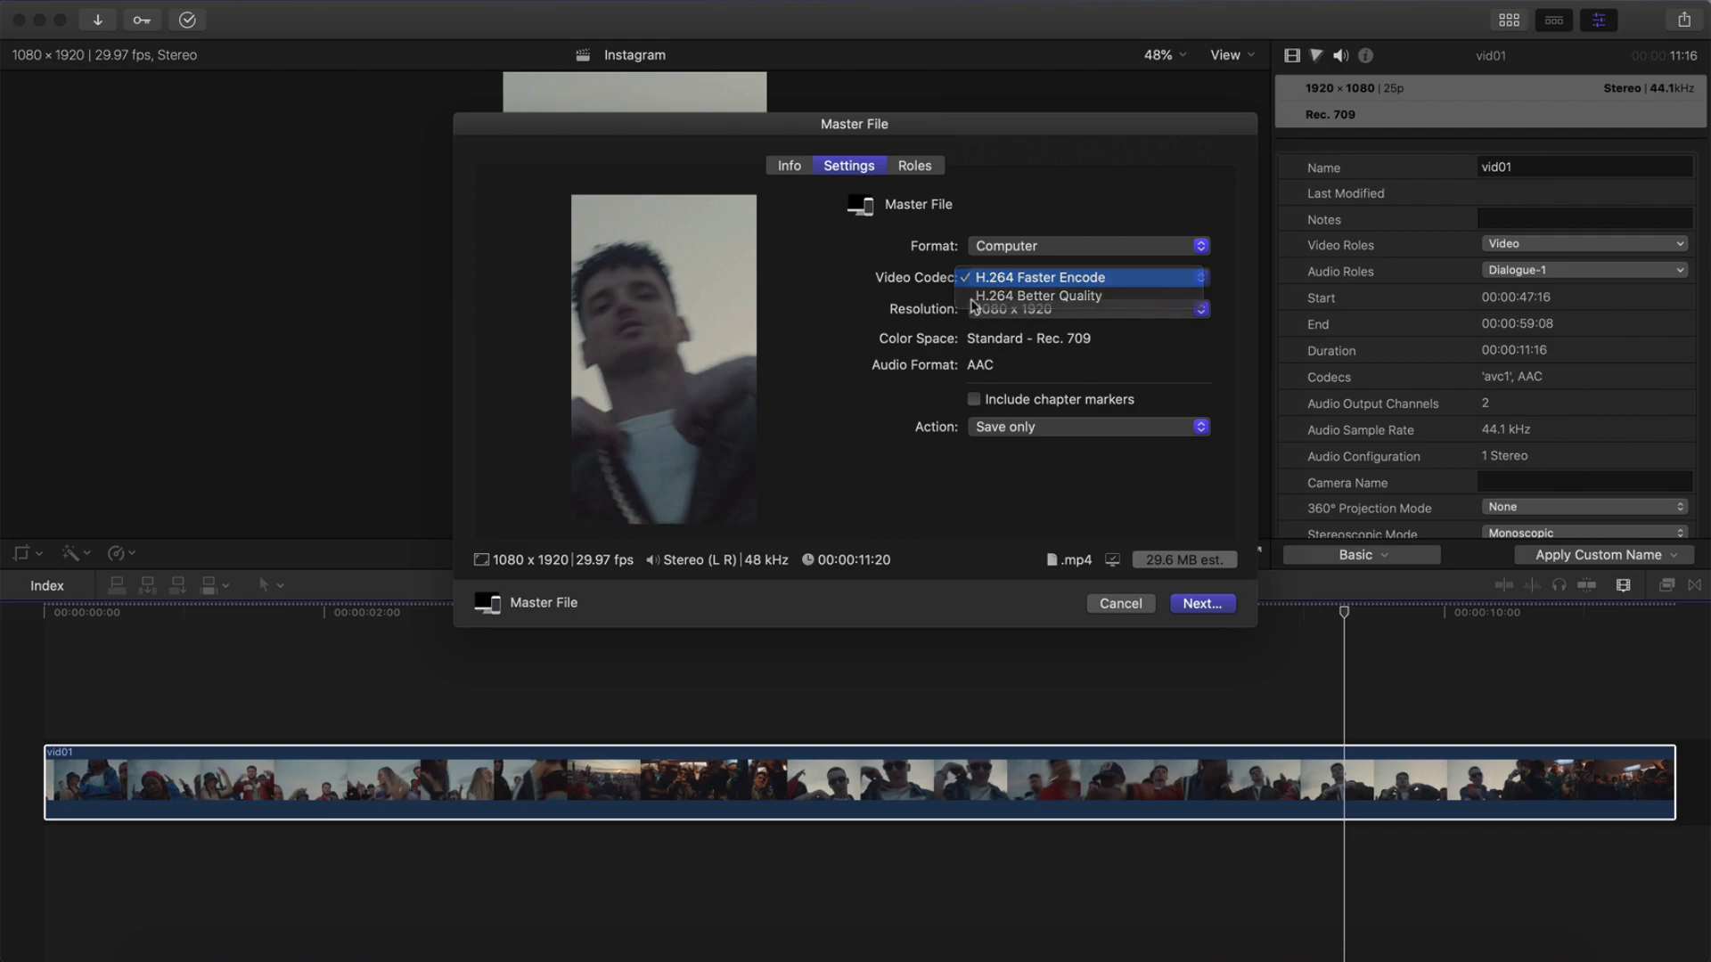
left_click(1016, 310)
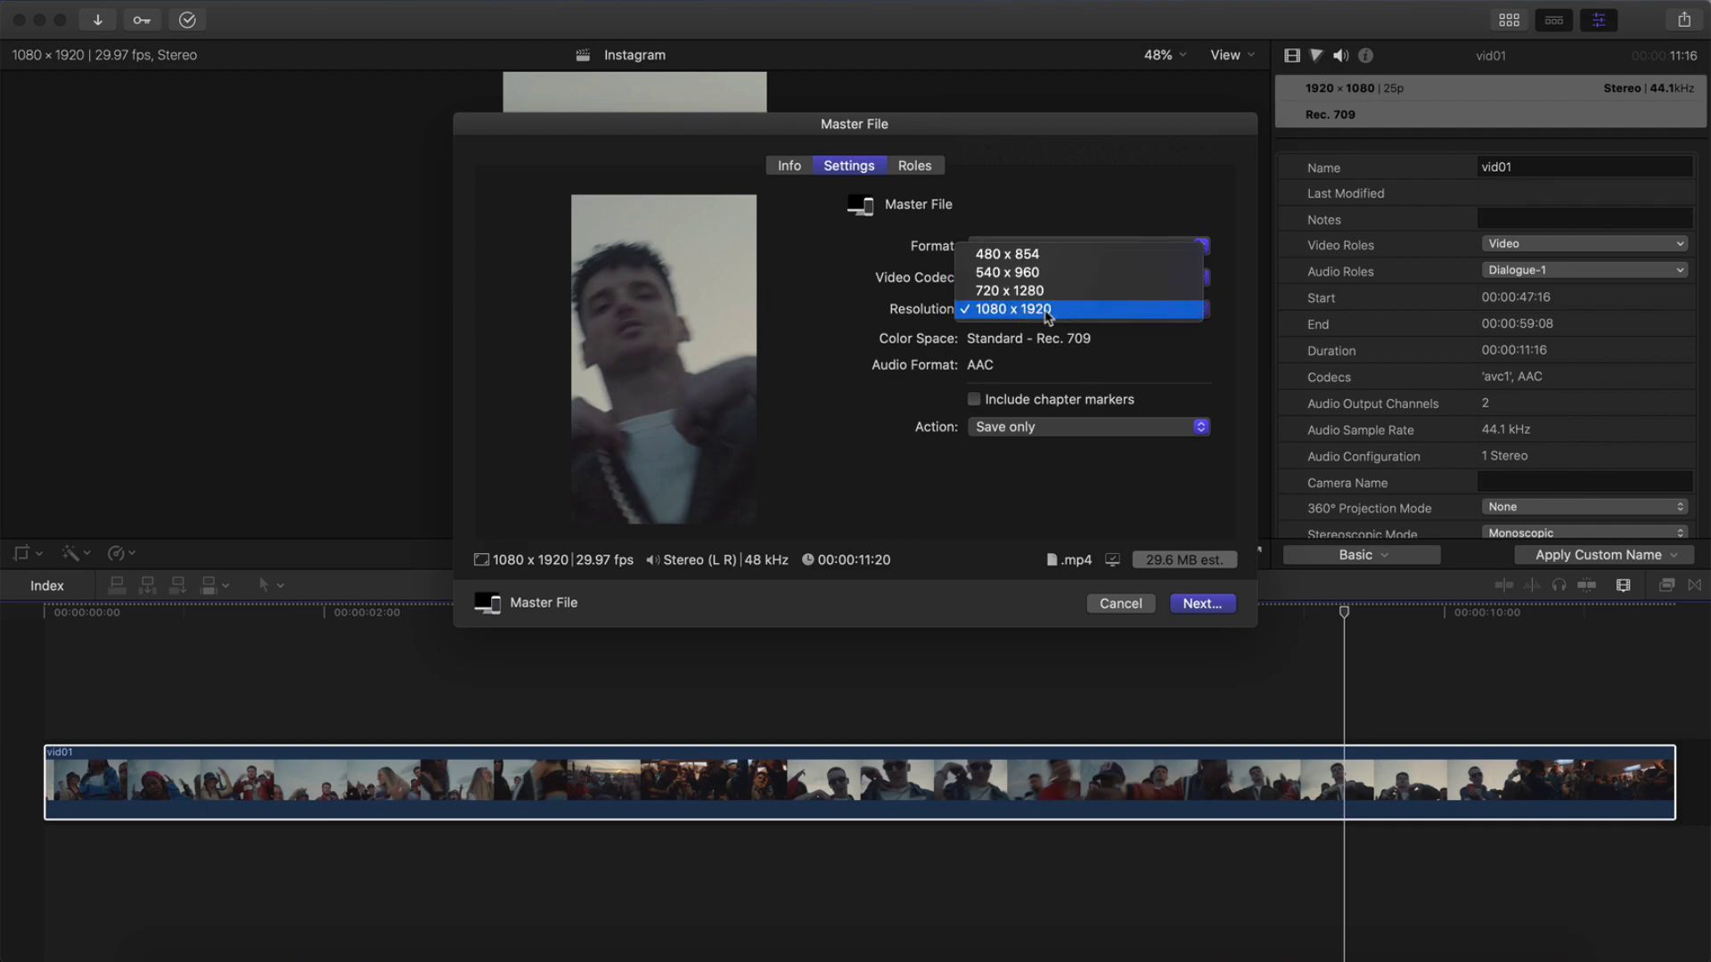
left_click(1048, 312)
left_click(1117, 606)
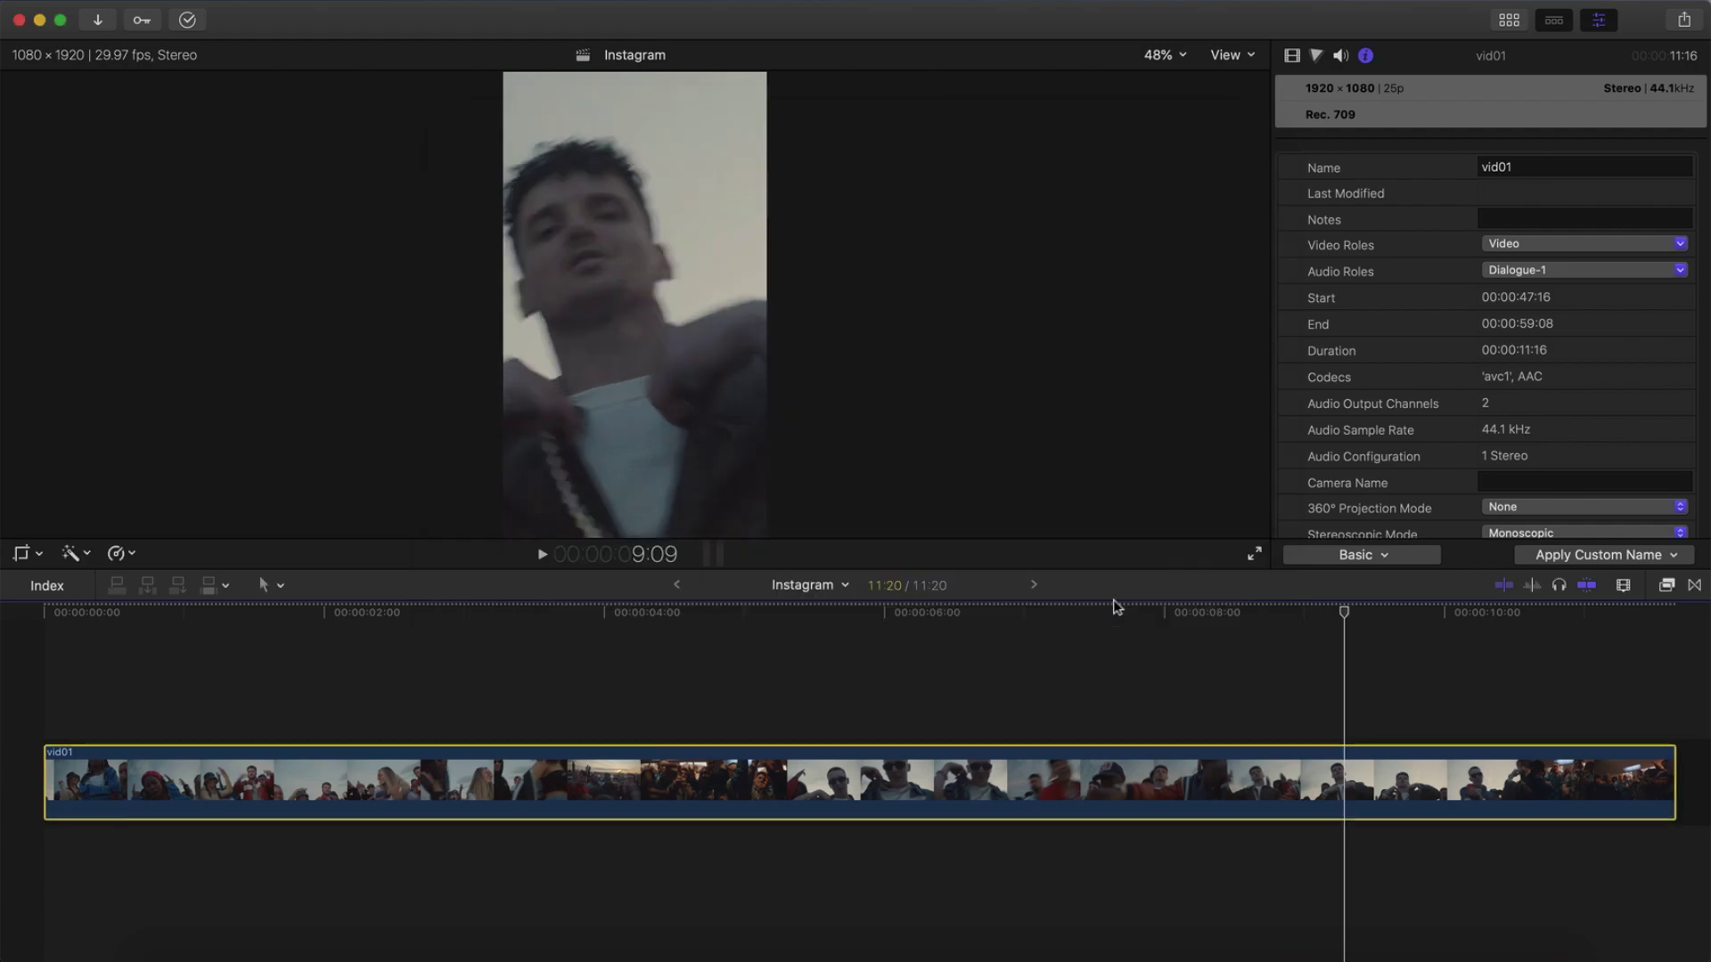
Step: Keyframe the crop near 1:14, shifting the portrait crop right onto the man in red
left_click(235, 645)
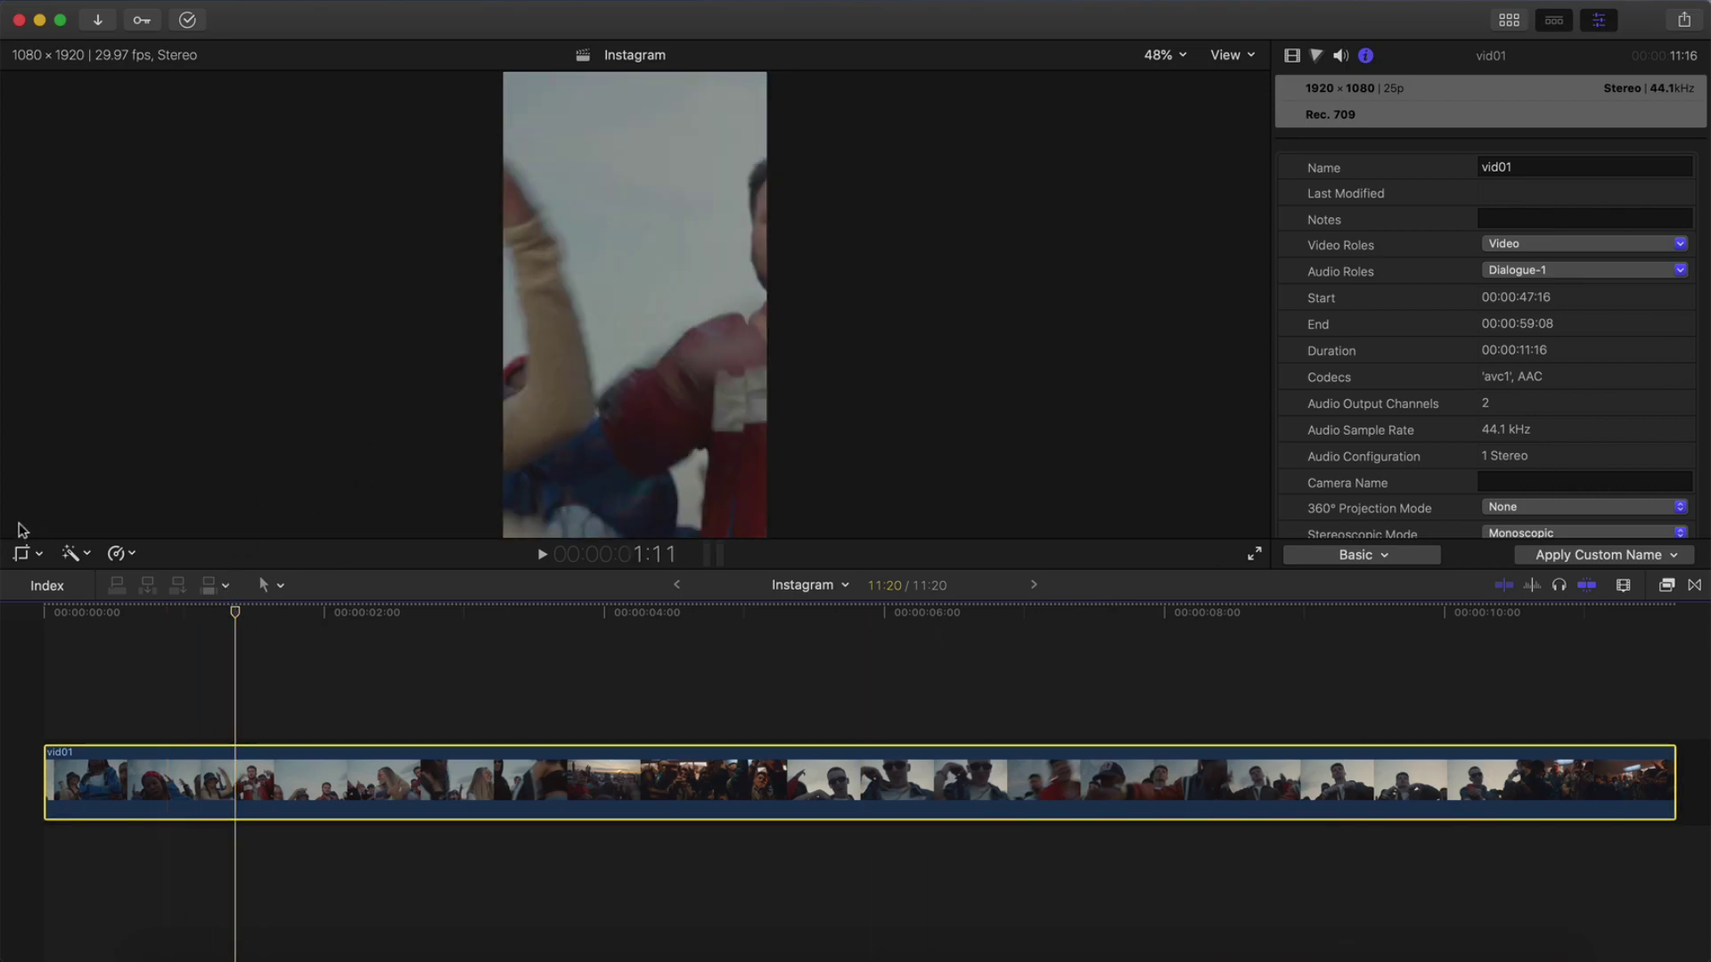
left_click(35, 555)
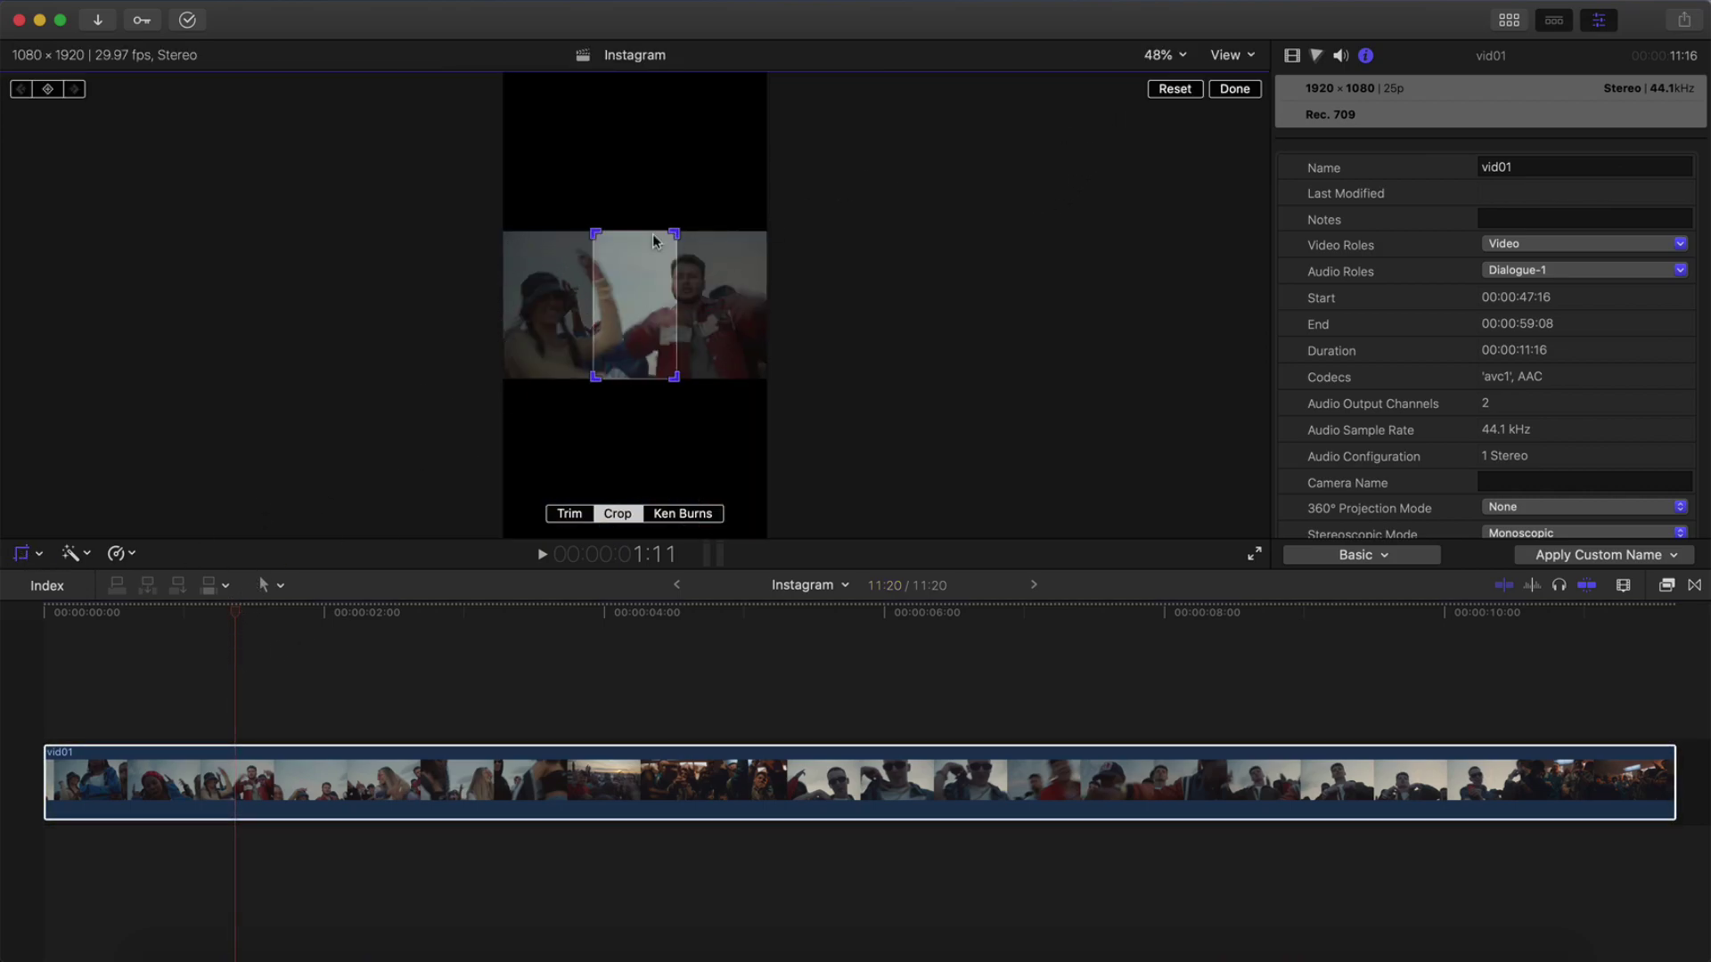
left_click_drag(166, 614, 258, 614)
left_click_drag(640, 273, 687, 273)
left_click(1234, 88)
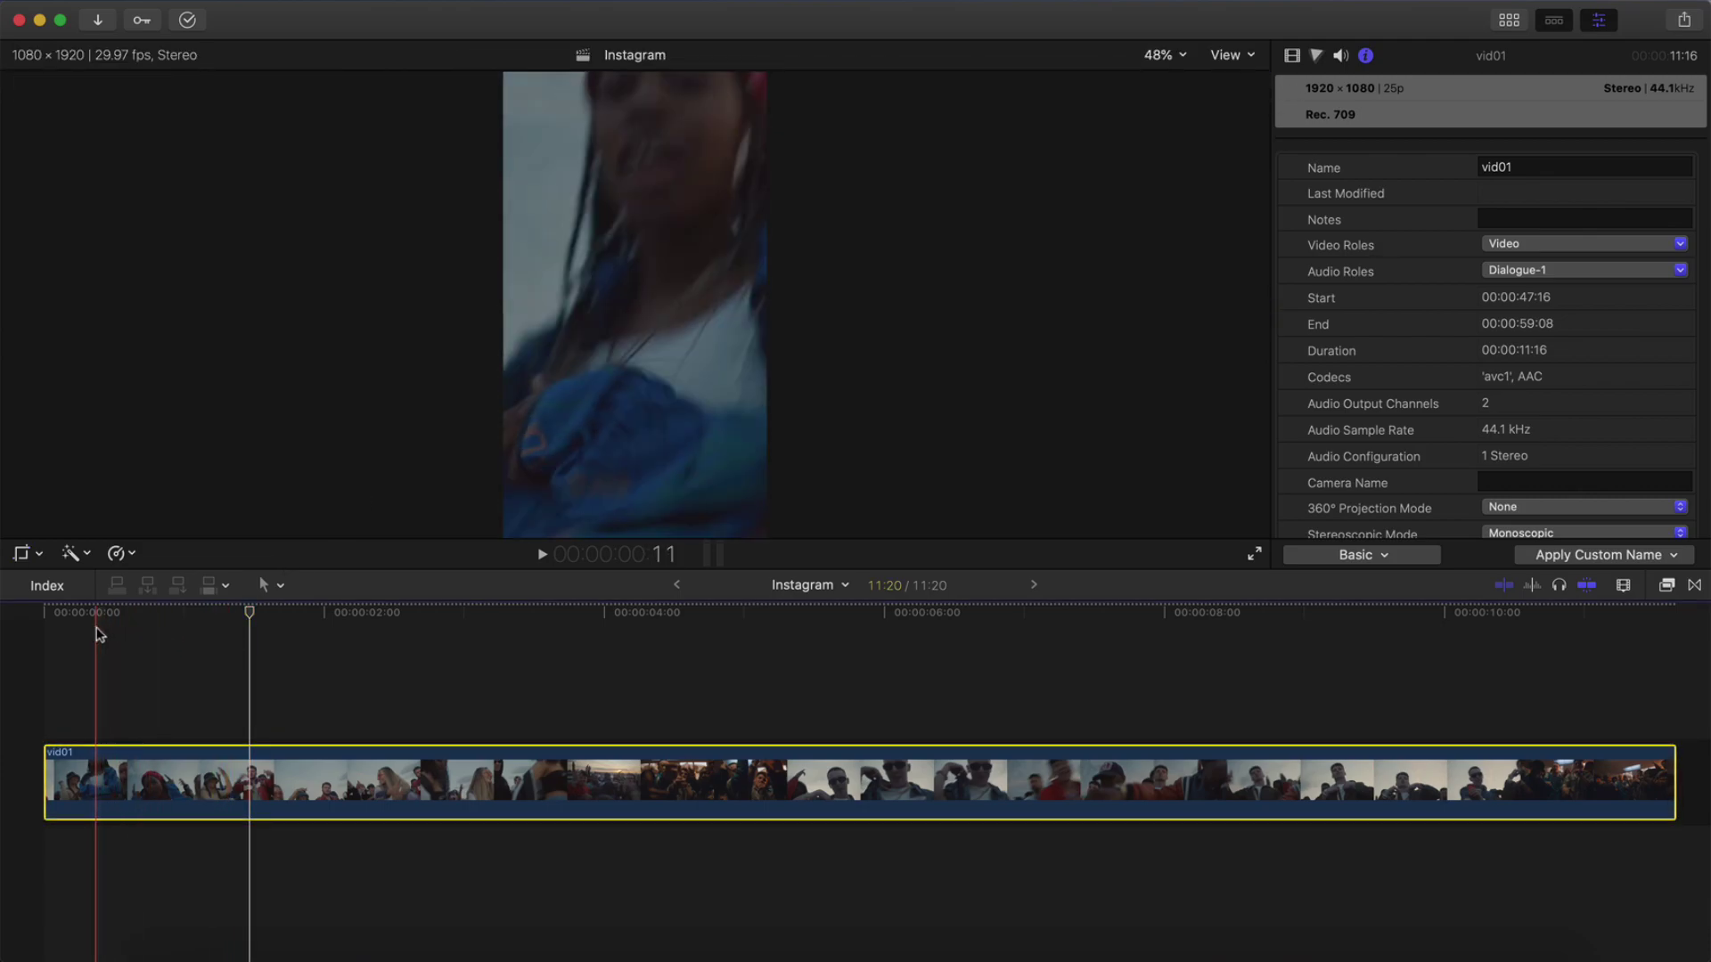
Step: Preview the crop pan, then return to about 1:02 and reopen crop editing
key("space")
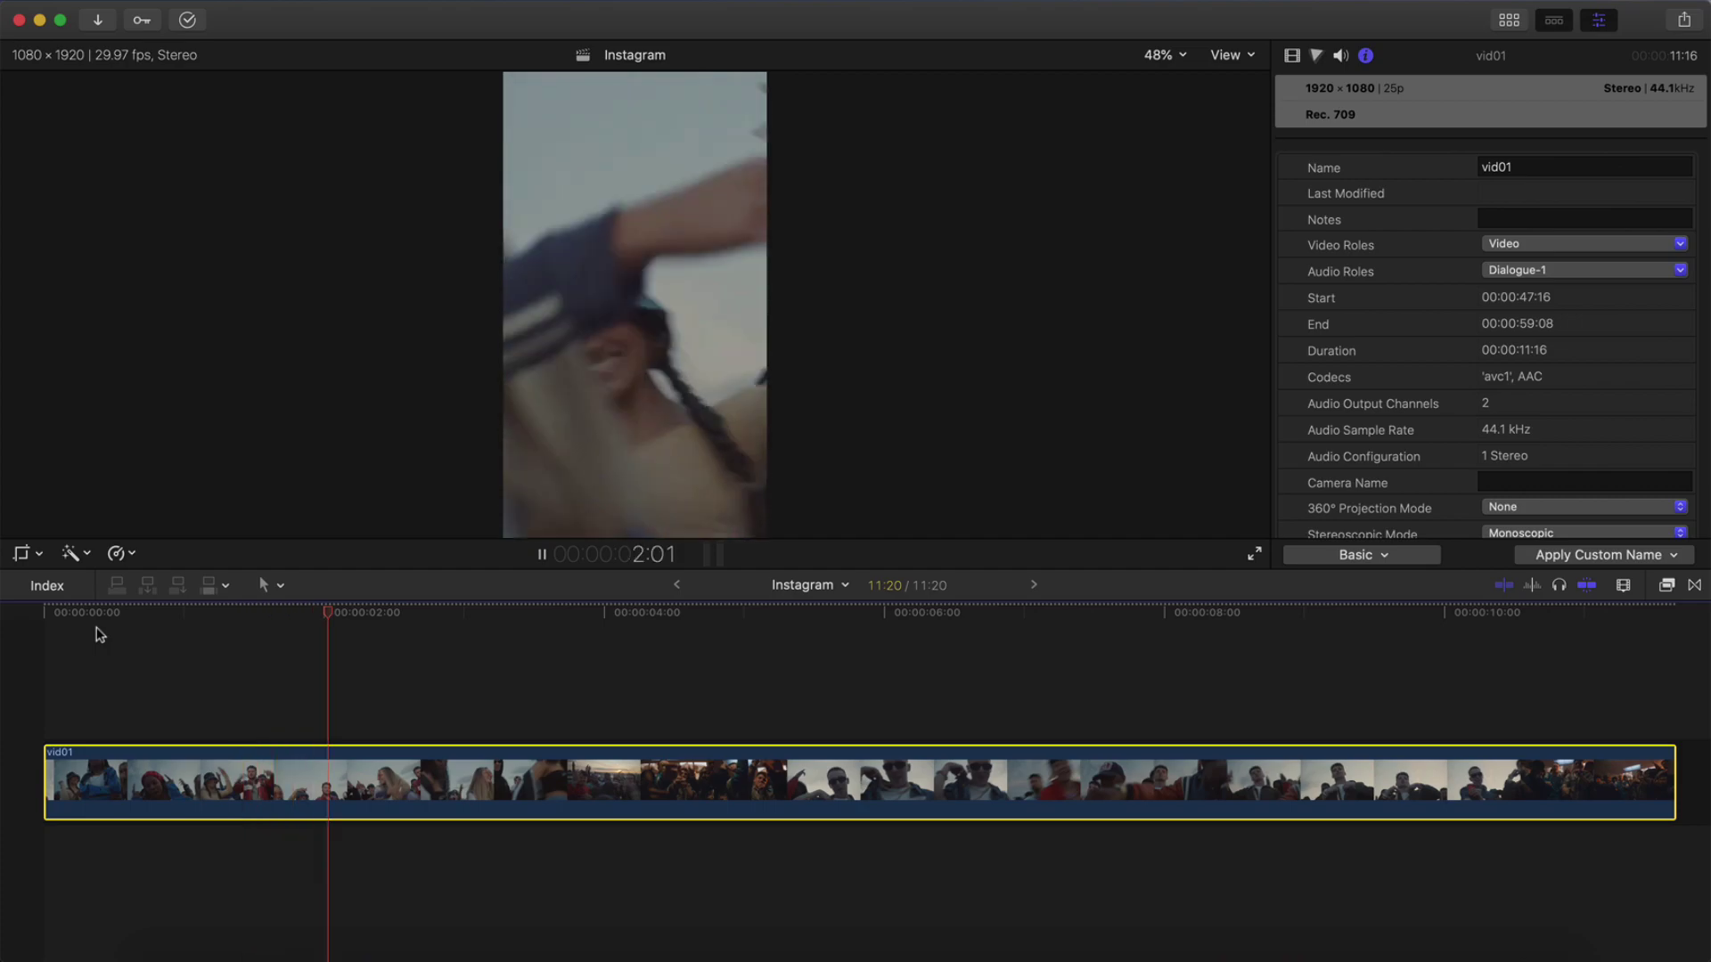
left_click_drag(278, 615, 222, 619)
key("shift+c")
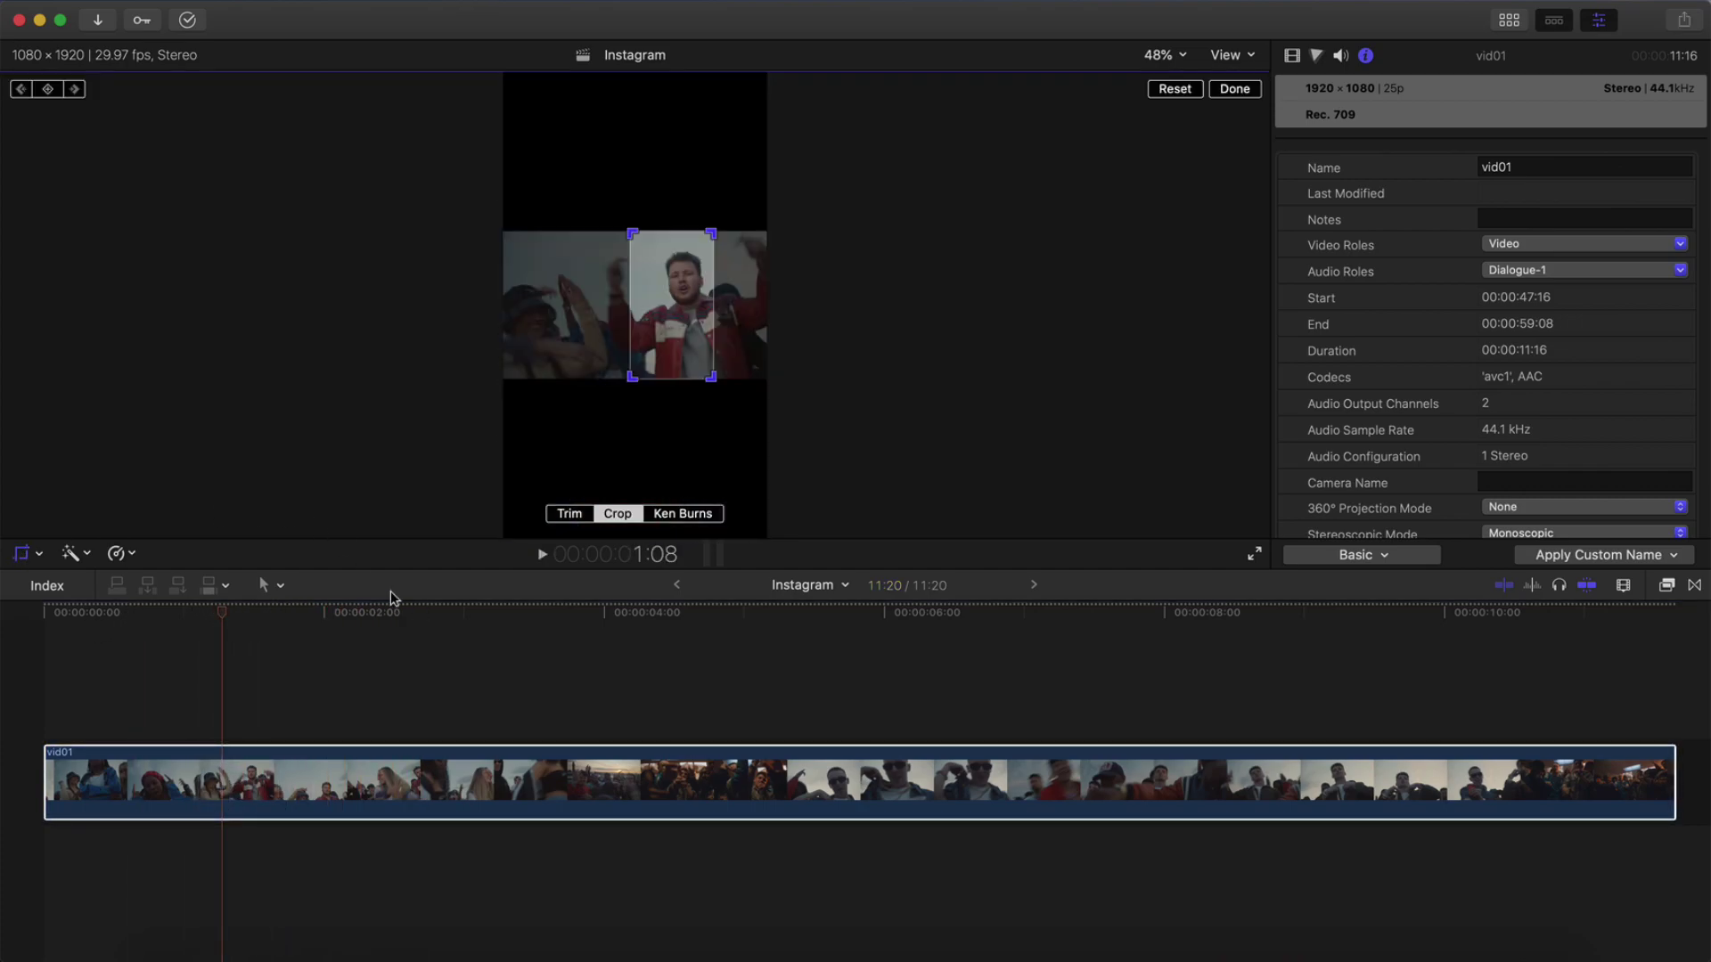
Step: Show the clip's video animation and delete the extra crop keyframe at 1:19
right_click(204, 772)
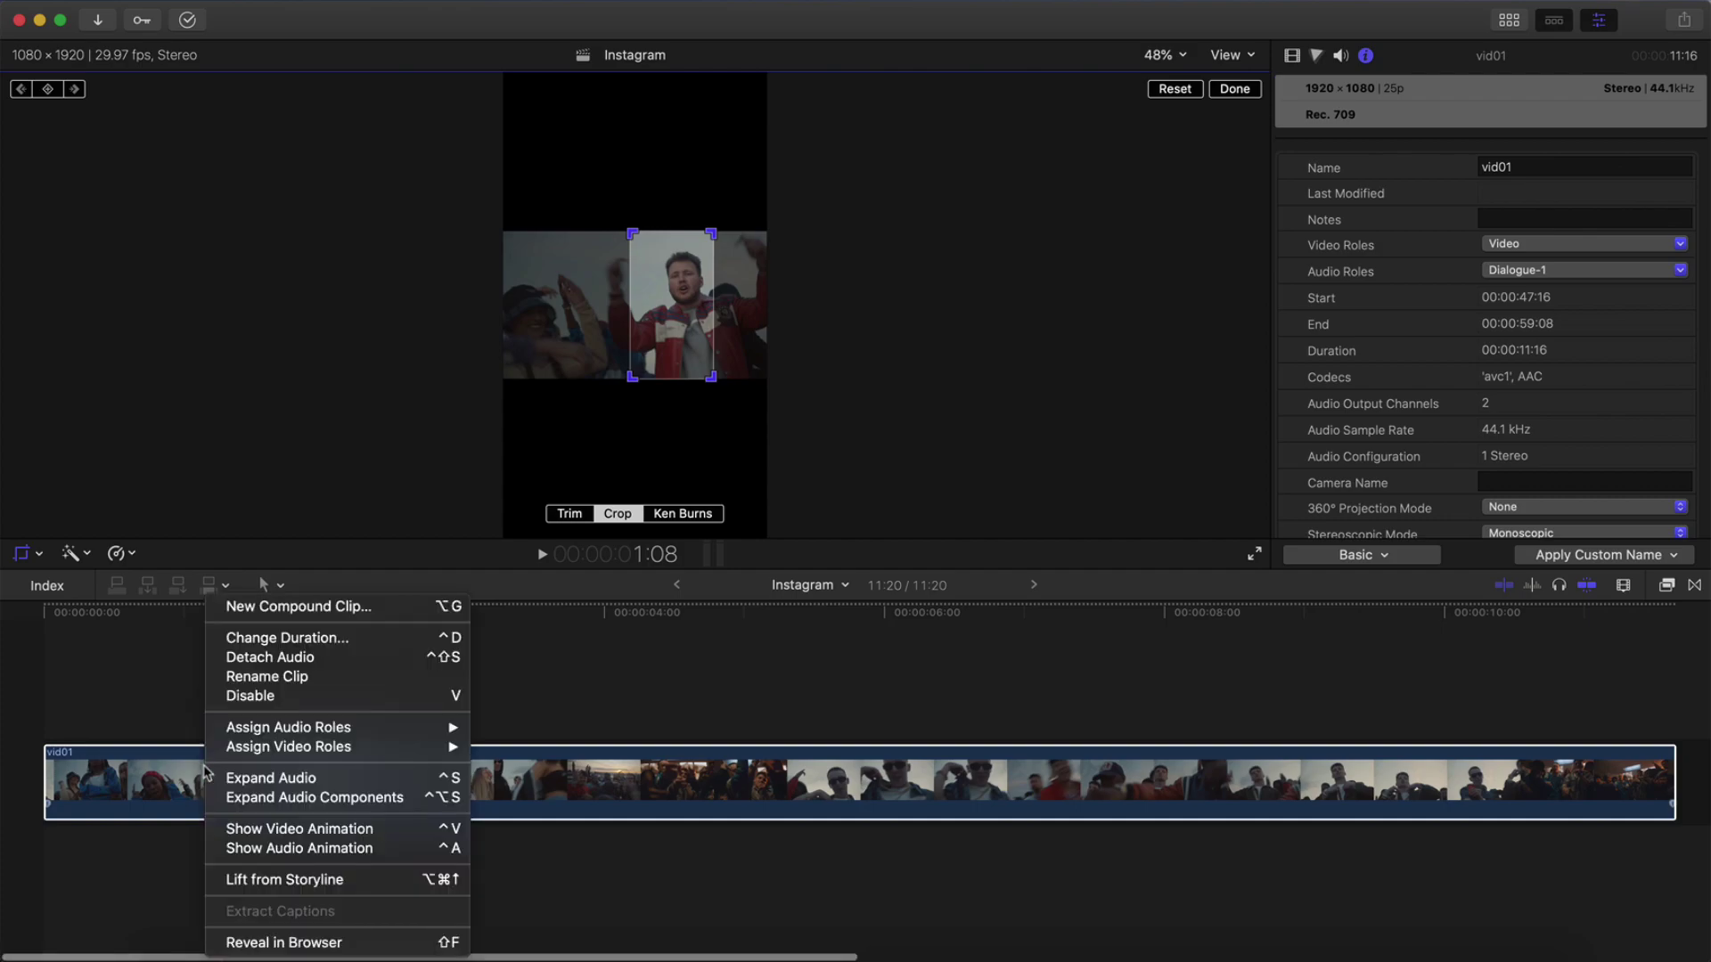
left_click(272, 829)
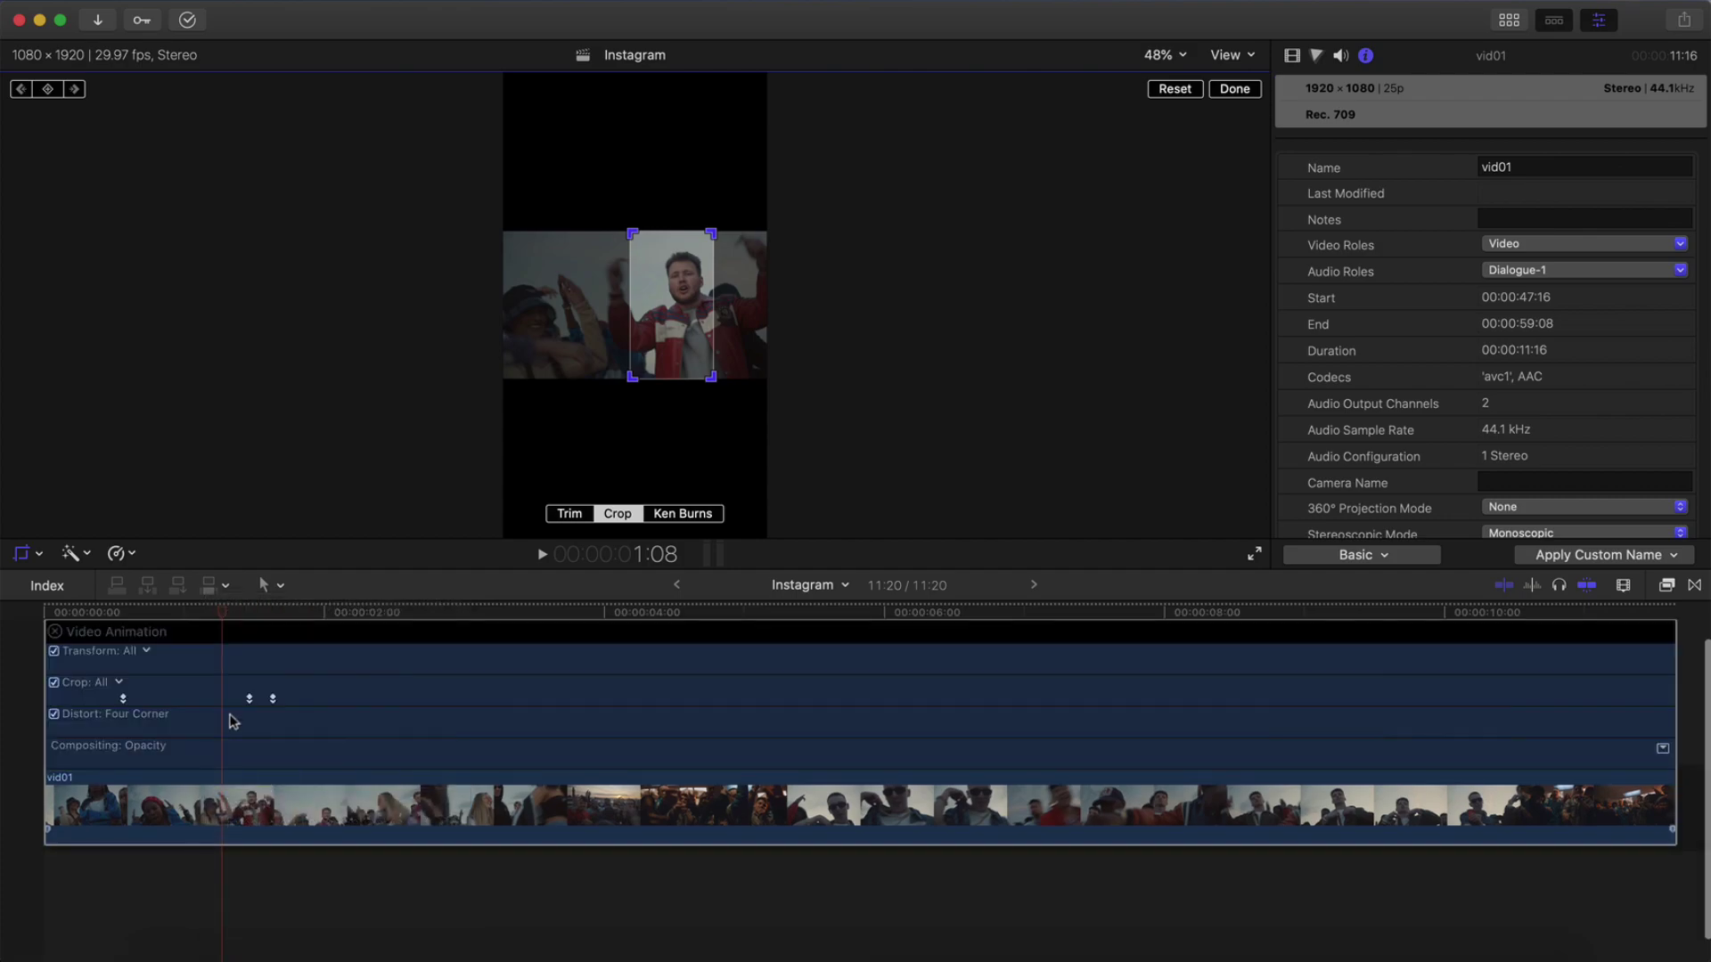
left_click_drag(225, 617, 260, 615)
left_click(273, 699)
left_click(270, 615)
key("Delete")
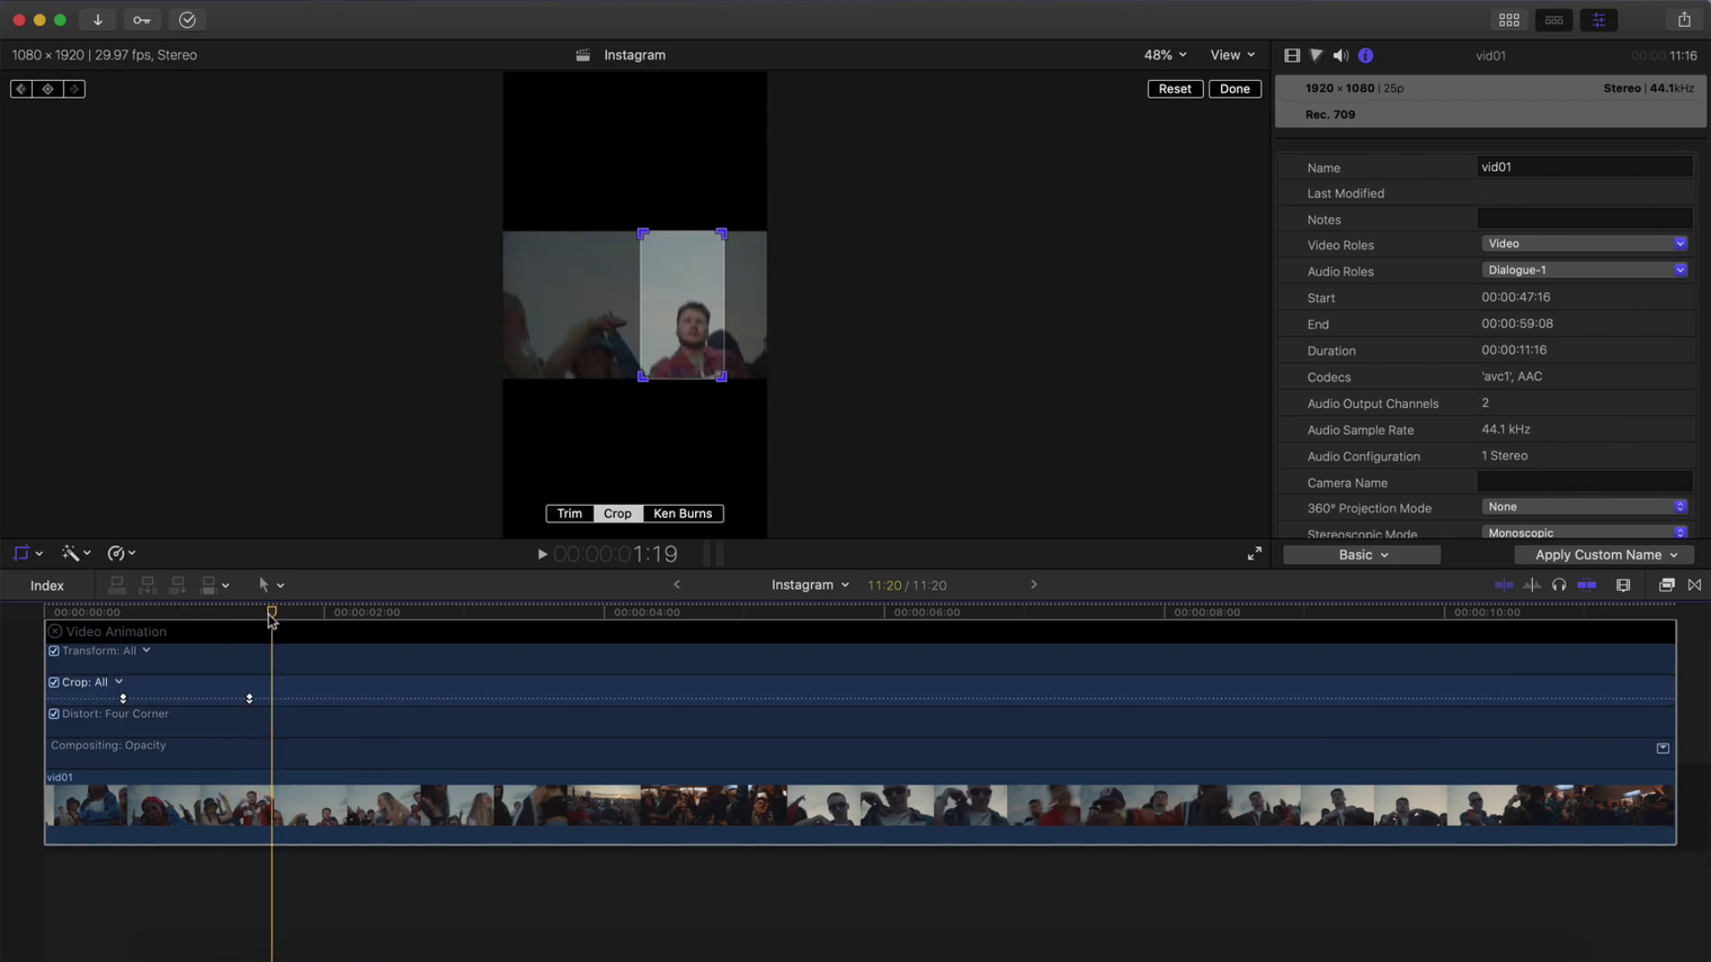
Step: Add a crop keyframe at about 2:20 panning the crop back left, then play from the start
left_click_drag(270, 615, 418, 615)
left_click_drag(651, 343, 612, 323)
left_click(45, 612)
key("space")
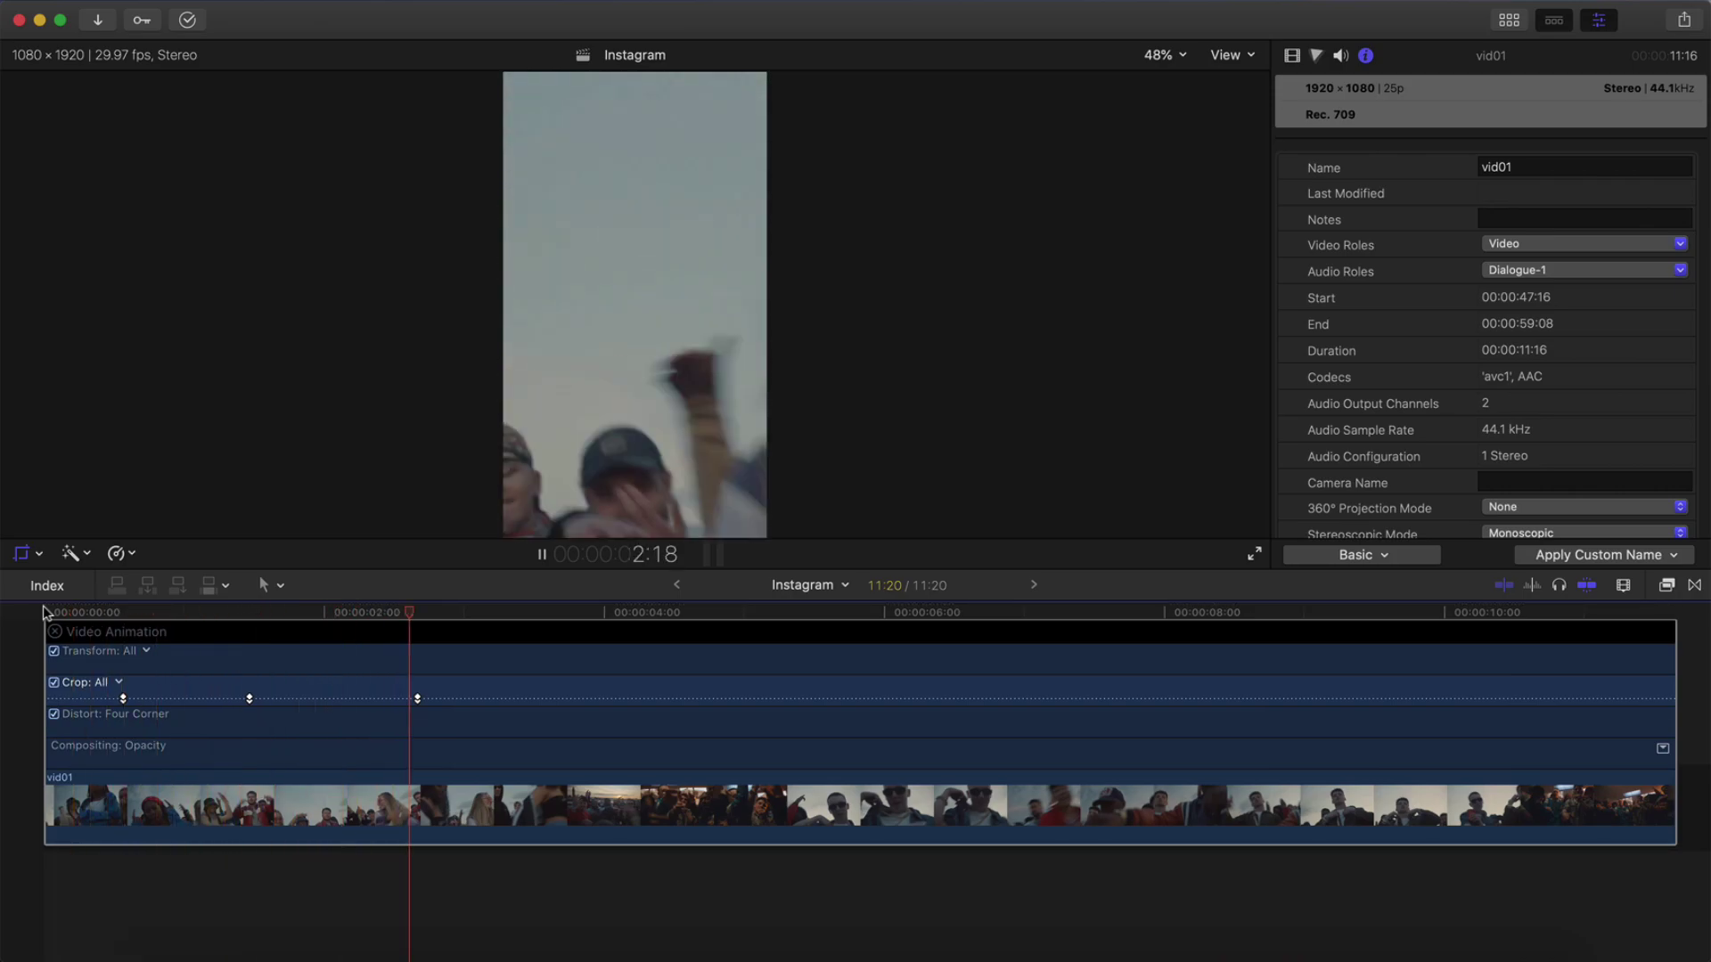
Step: Stop playback, exit the crop view and animation lanes, and deselect vid01 in the timeline
key("shift+c")
left_click(54, 631)
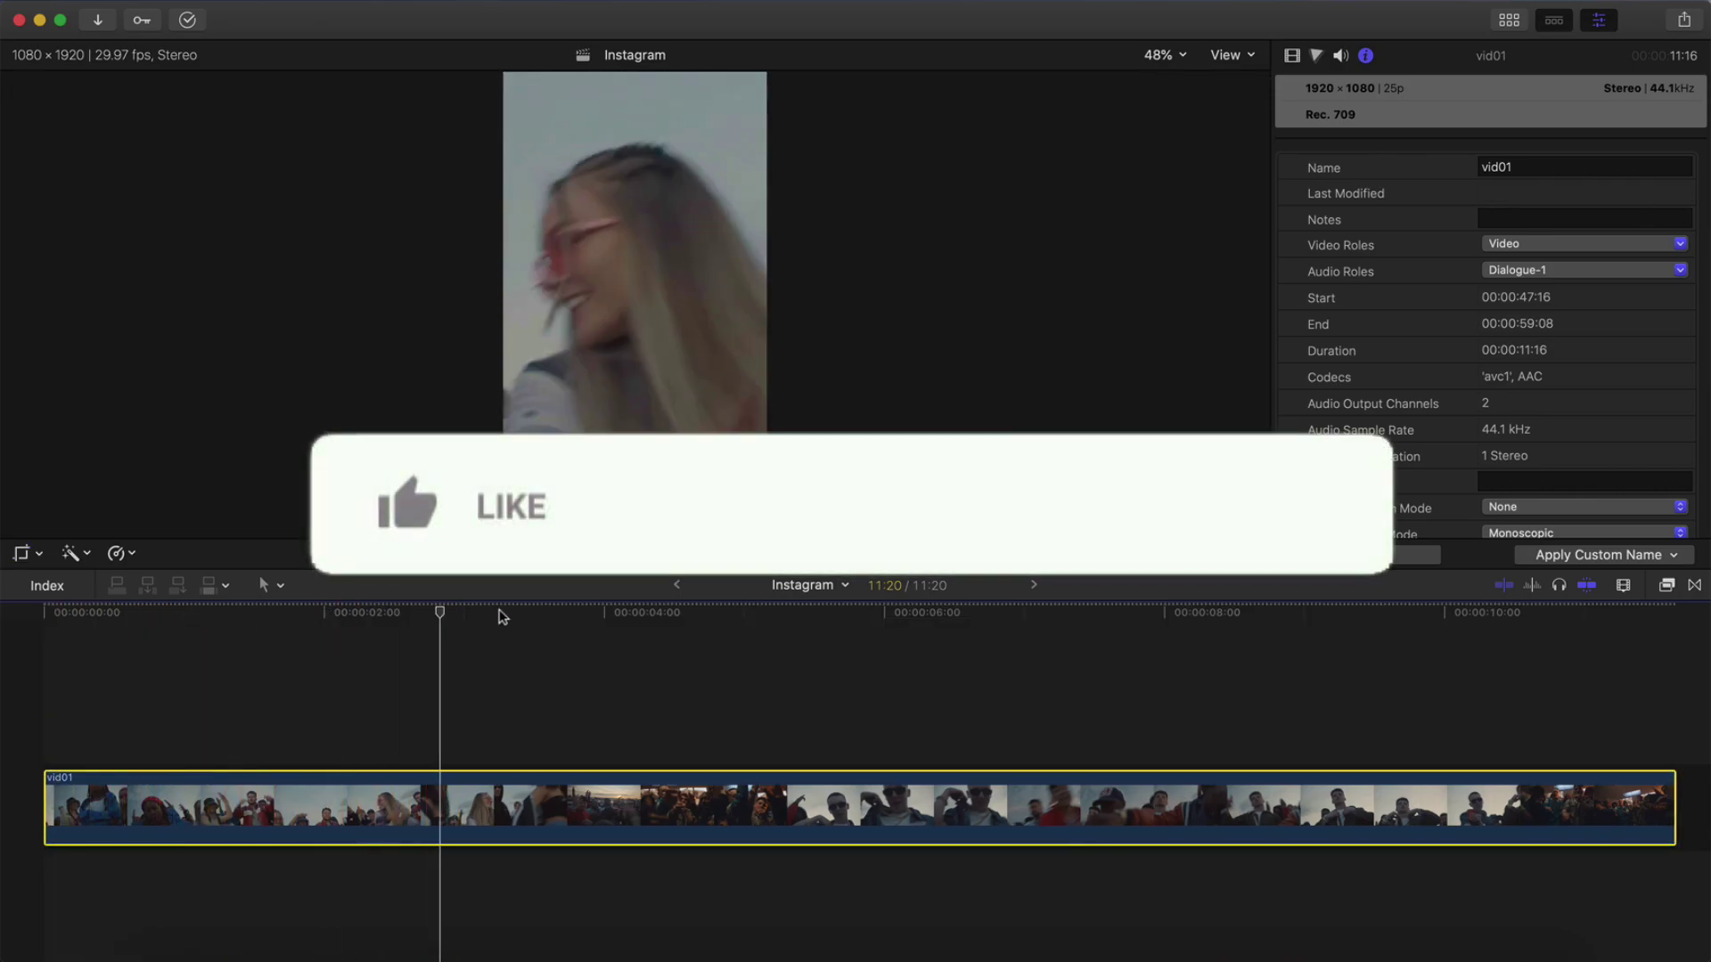
left_click(566, 615)
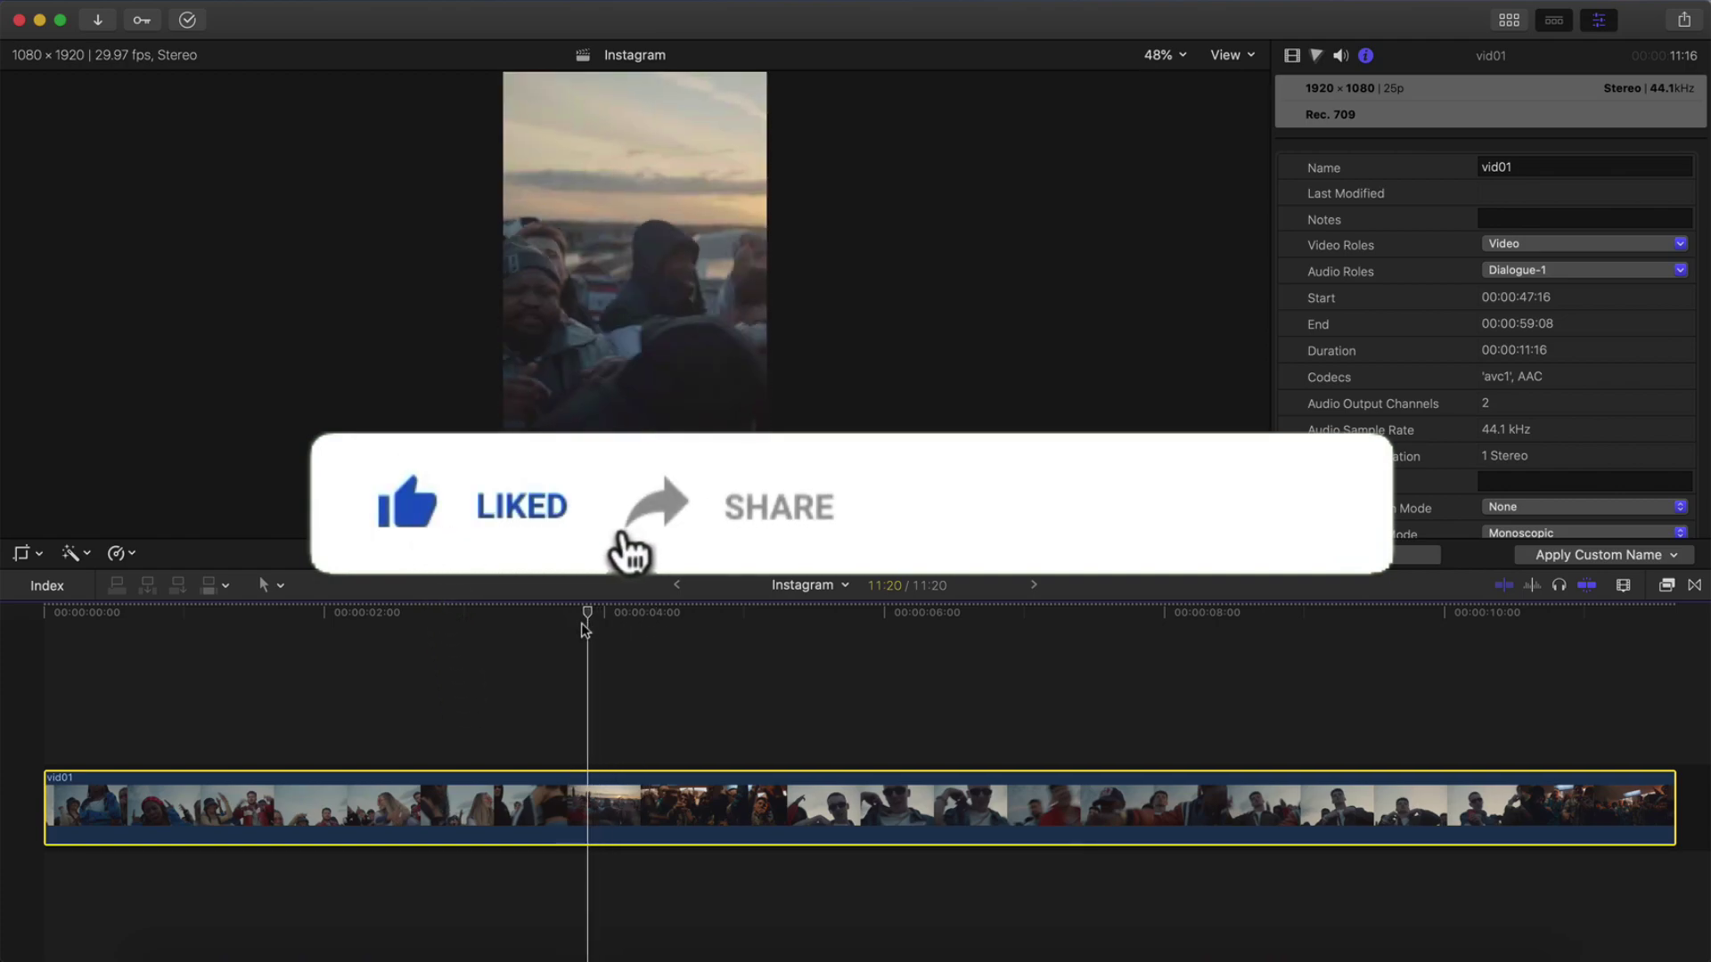
left_click(577, 630)
left_click(557, 615)
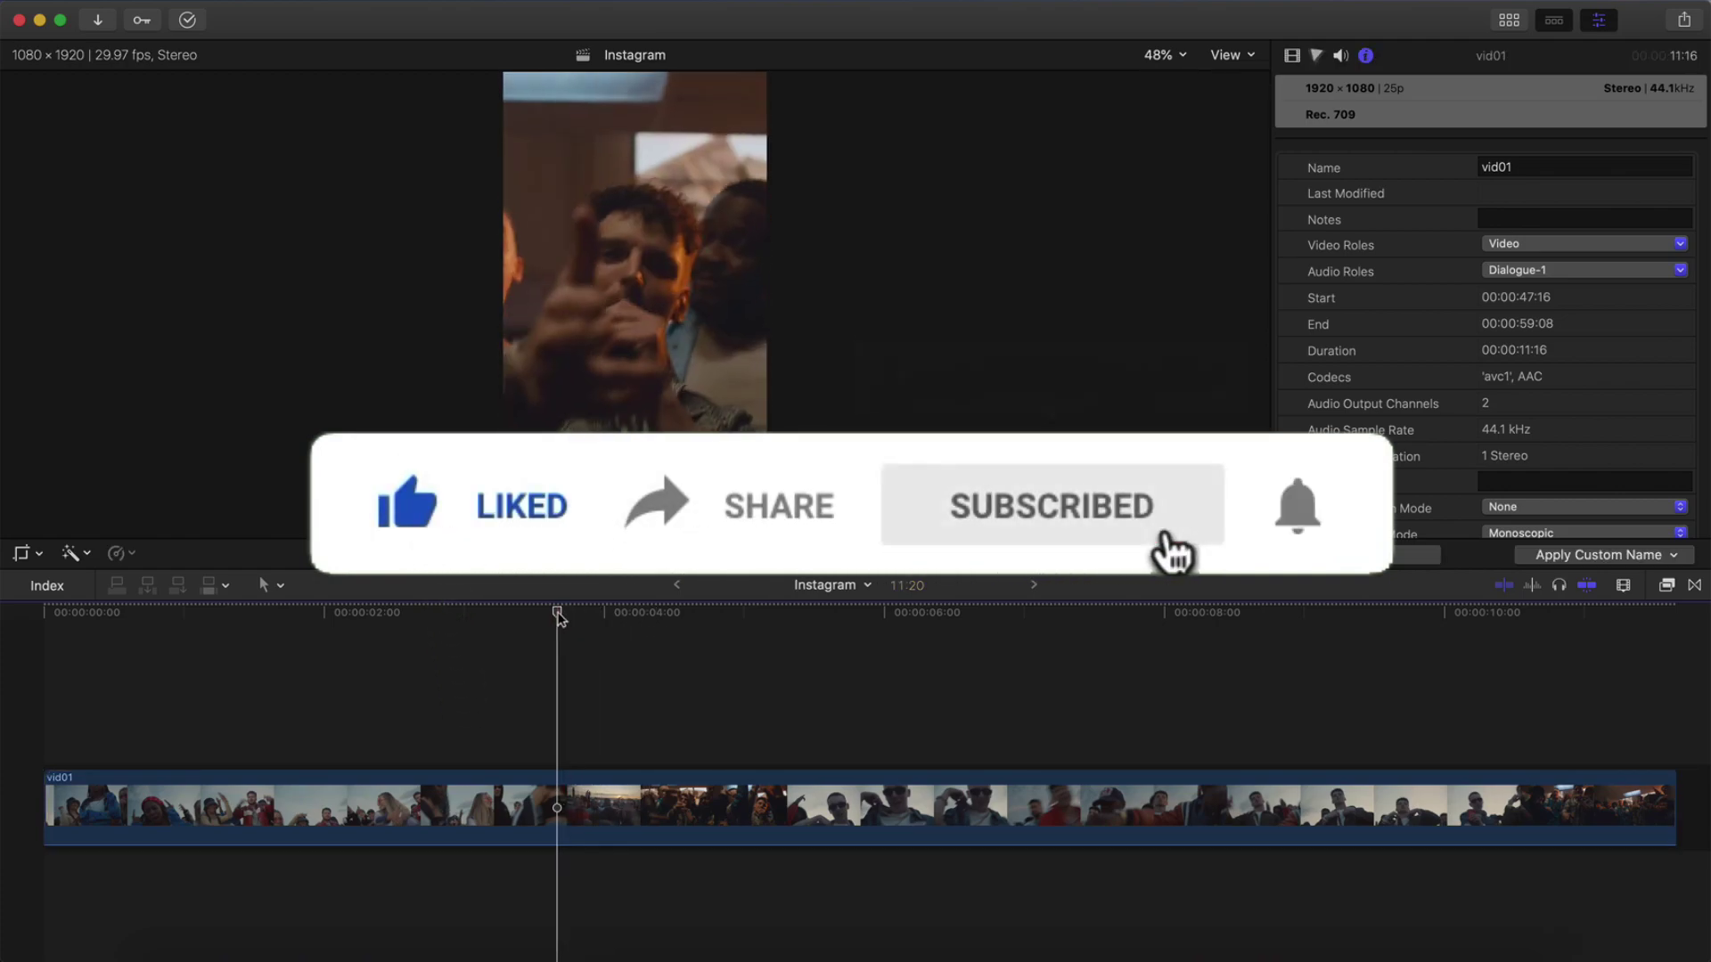